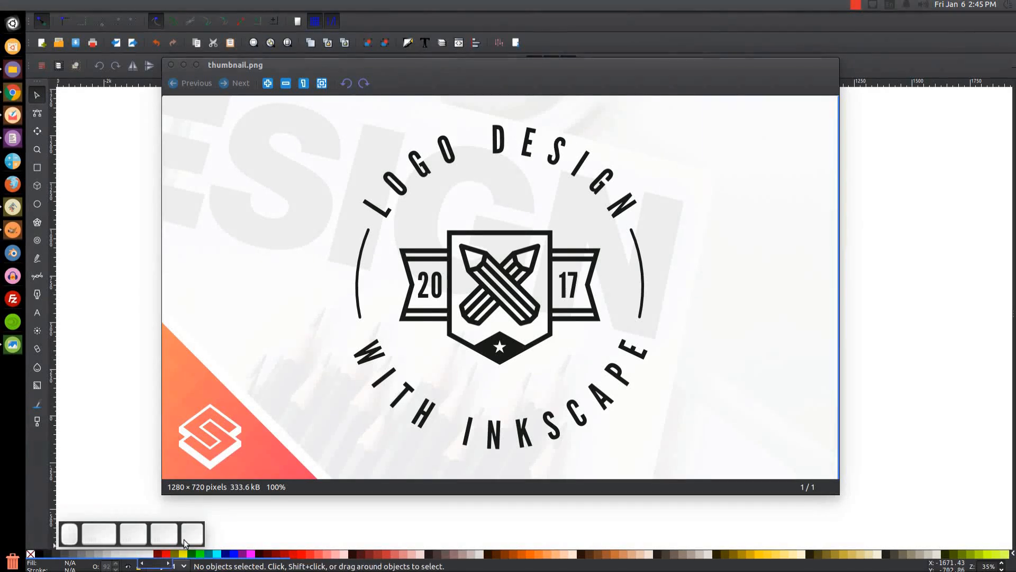
Step: Put away the thumbnail.png preview and set the canvas zoom to 1:1
click(184, 65)
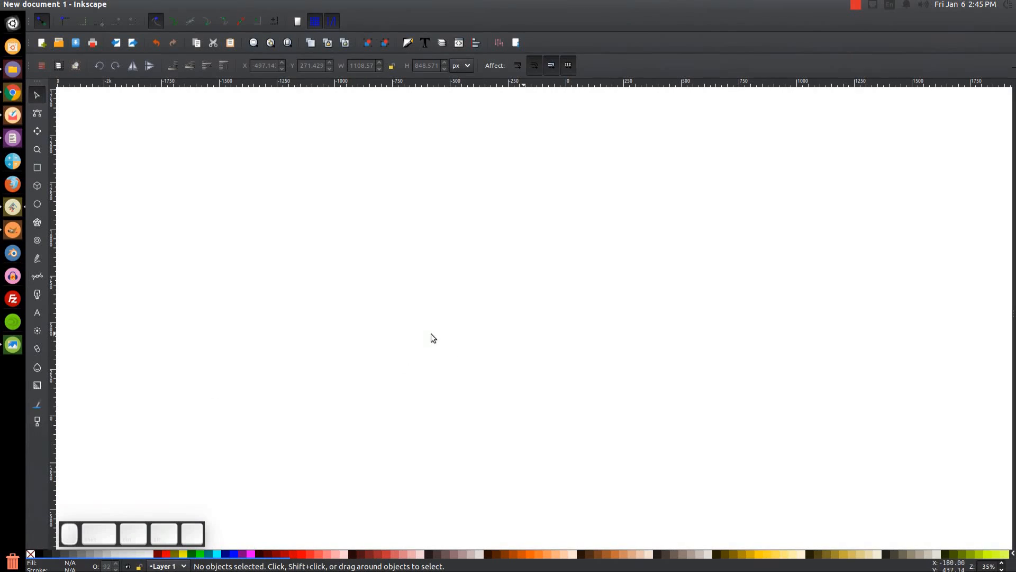
mouse_move(148, 4)
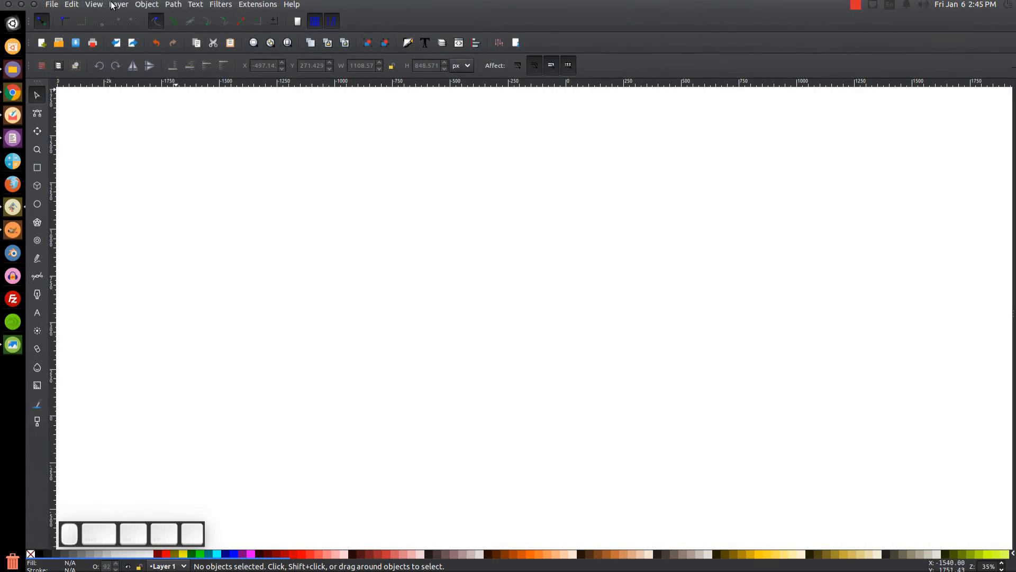
click(94, 5)
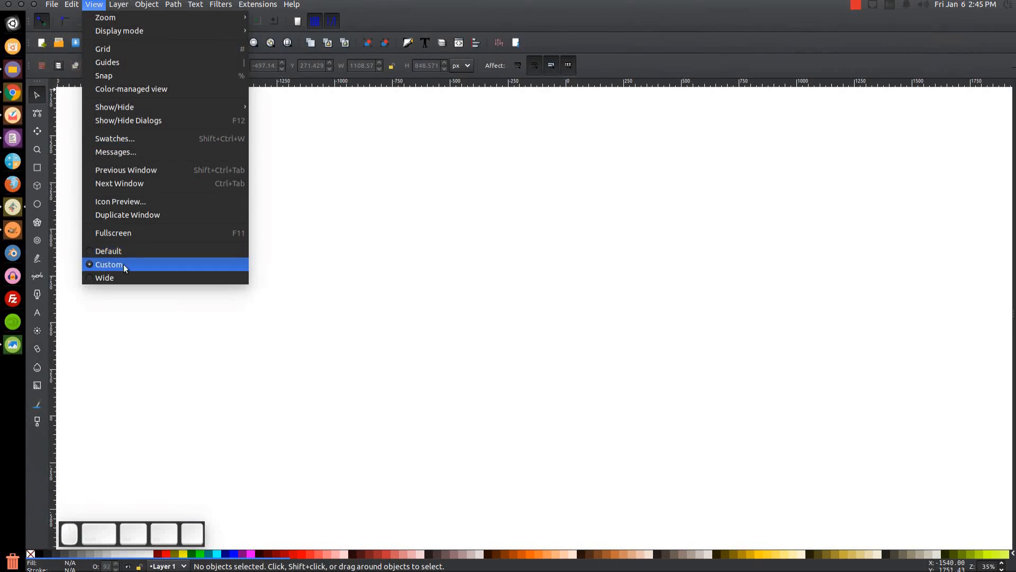
mouse_move(139, 20)
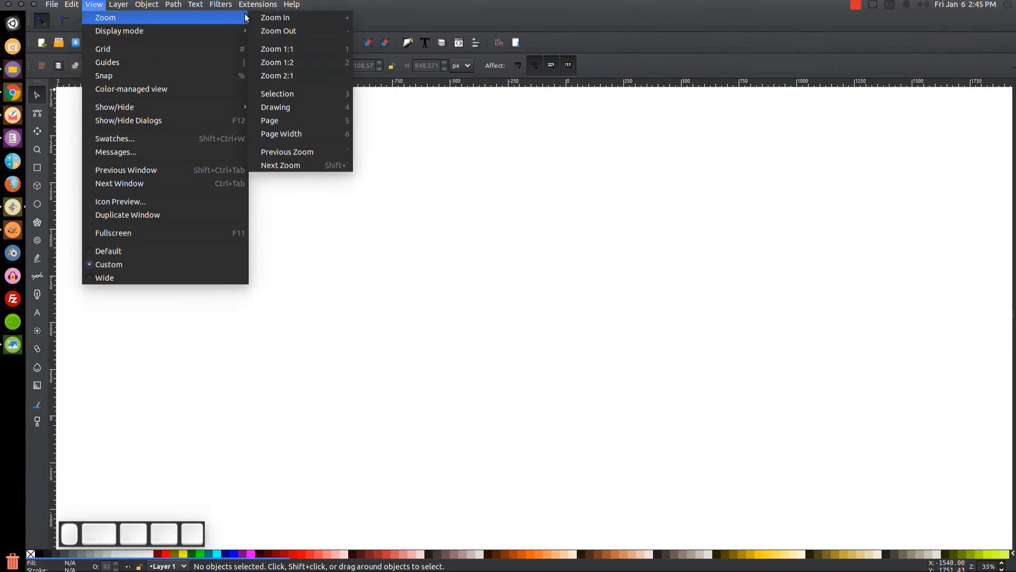
click(277, 46)
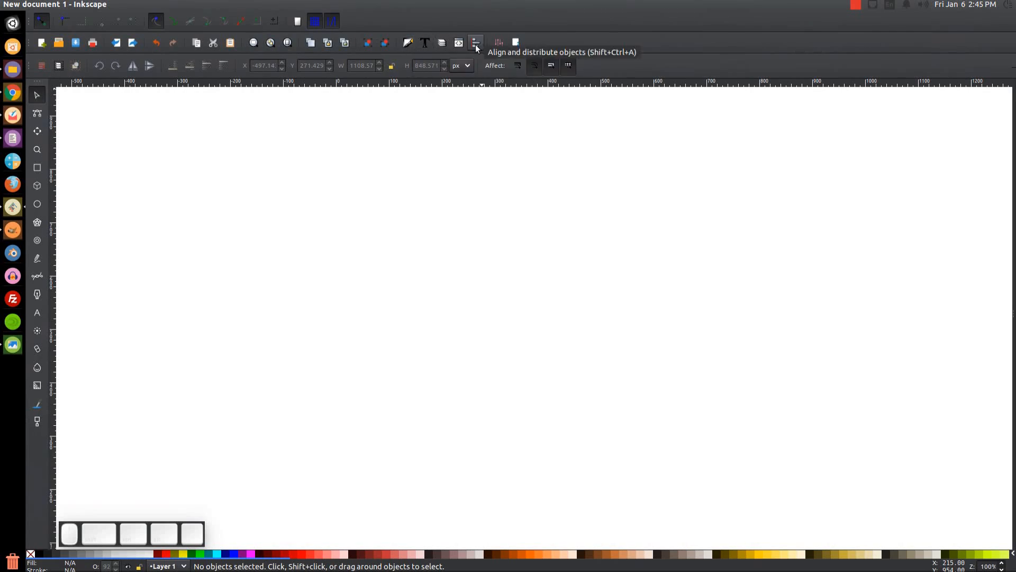
Step: Open the Align and Distribute dialog with alignment relative to Last selected, and open the Fill and Stroke dialog
click(475, 44)
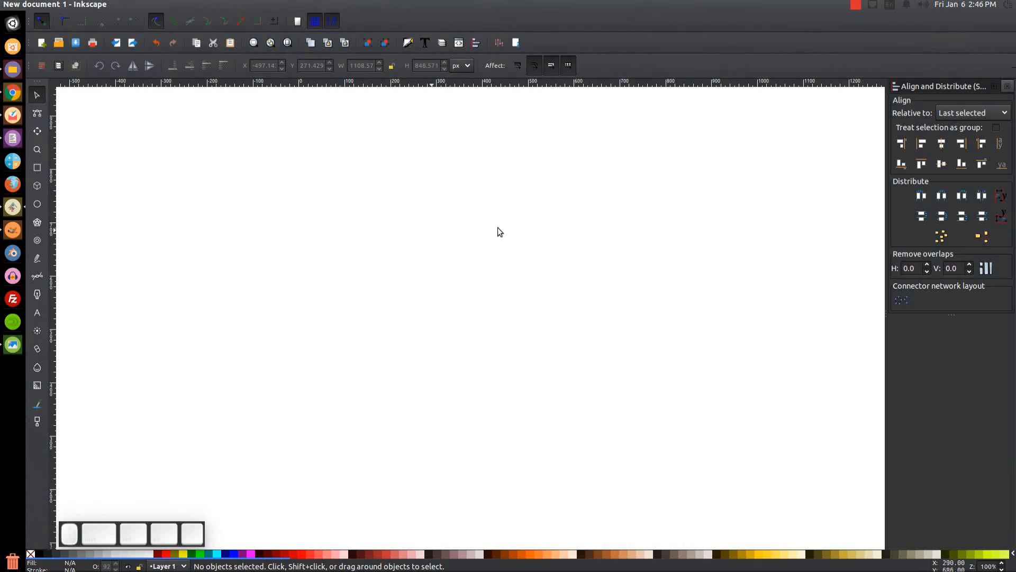
click(986, 113)
click(961, 113)
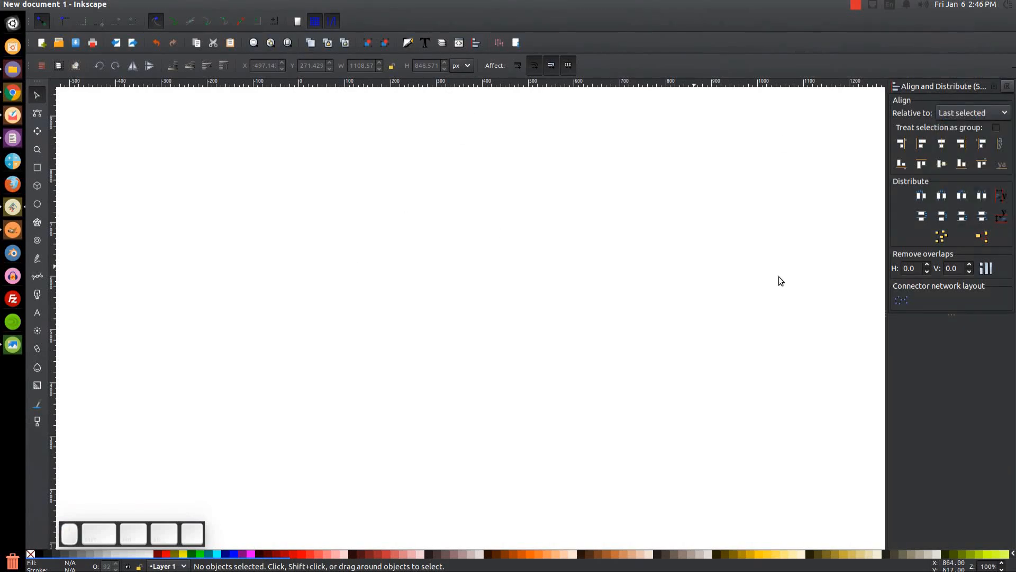
click(411, 44)
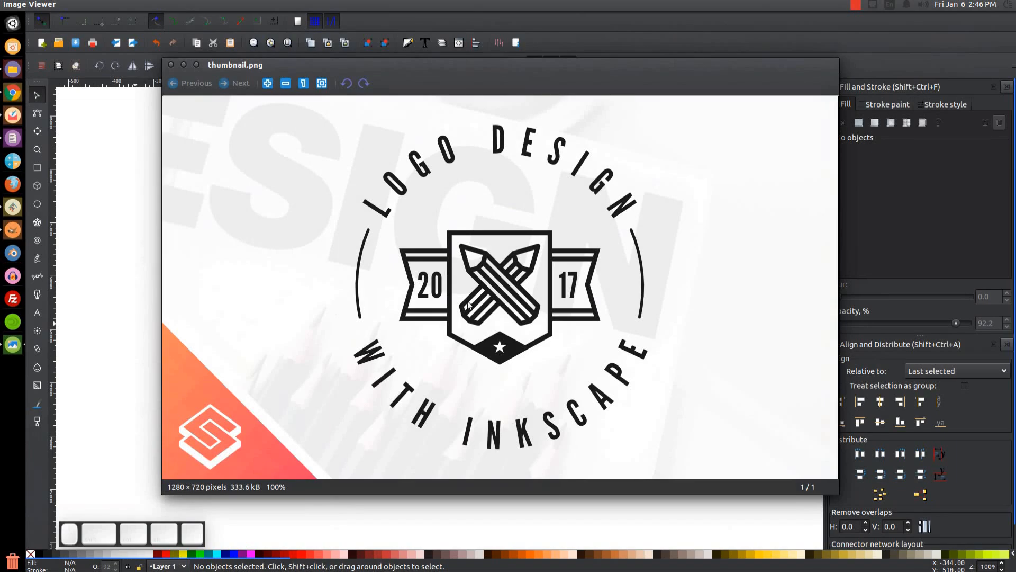
Step: Put away the reference image and draw a tall rectangle about 76 px wide and 353 px high near the canvas center
click(196, 65)
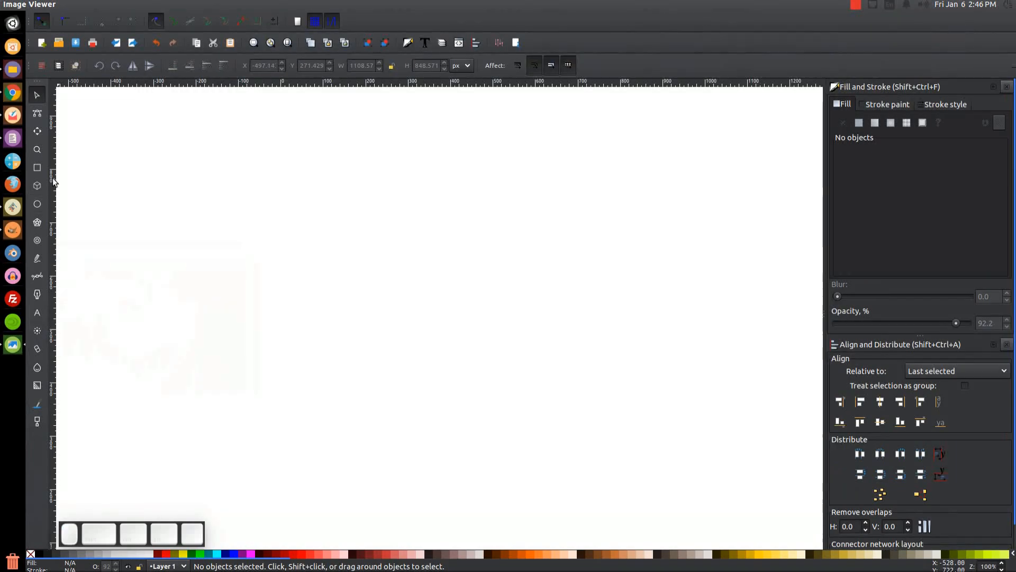
click(37, 169)
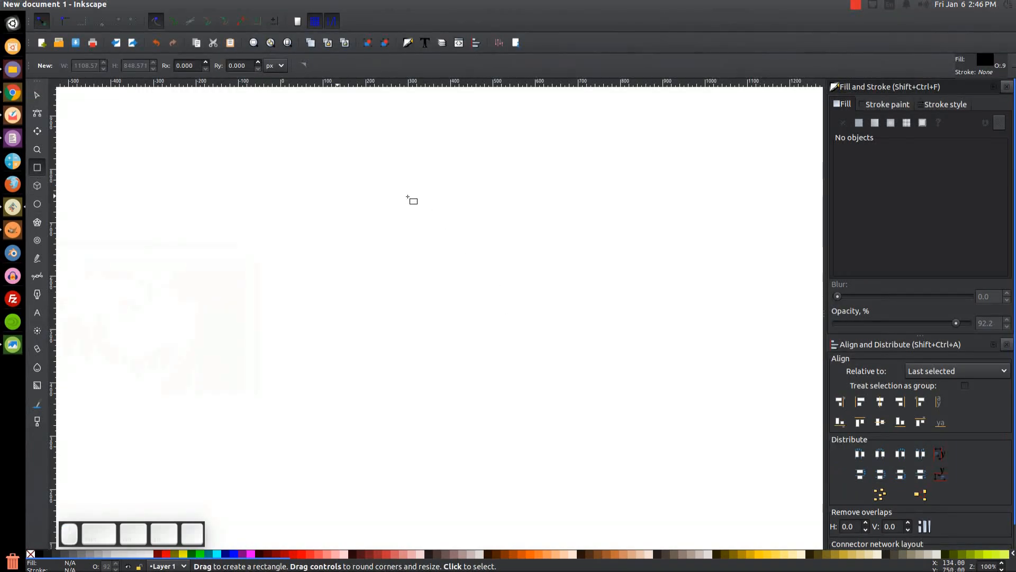
mouse_move(411, 197)
mouse_down()
mouse_move(431, 303)
mouse_move(447, 323)
mouse_move(451, 385)
mouse_up()
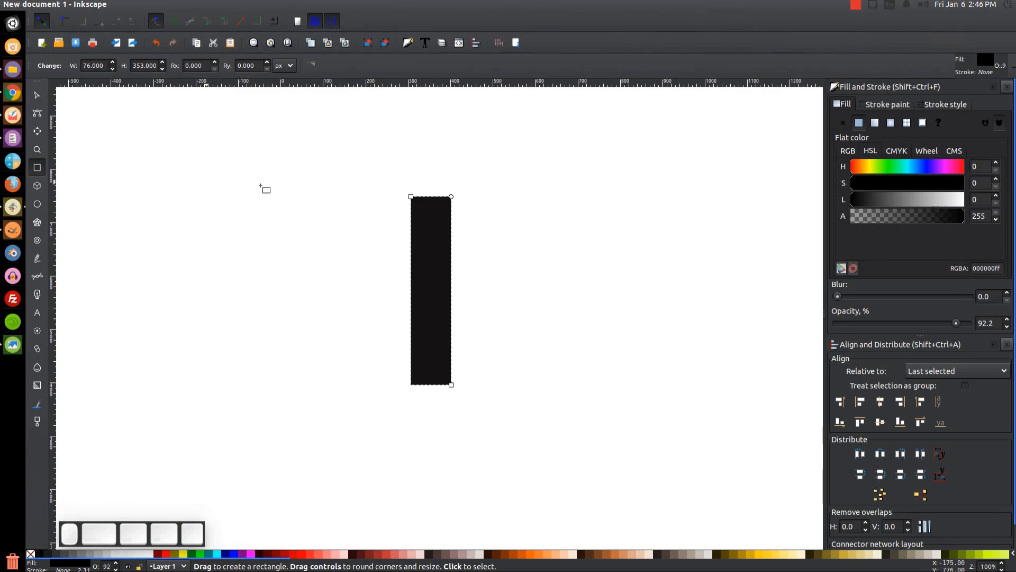
click(34, 98)
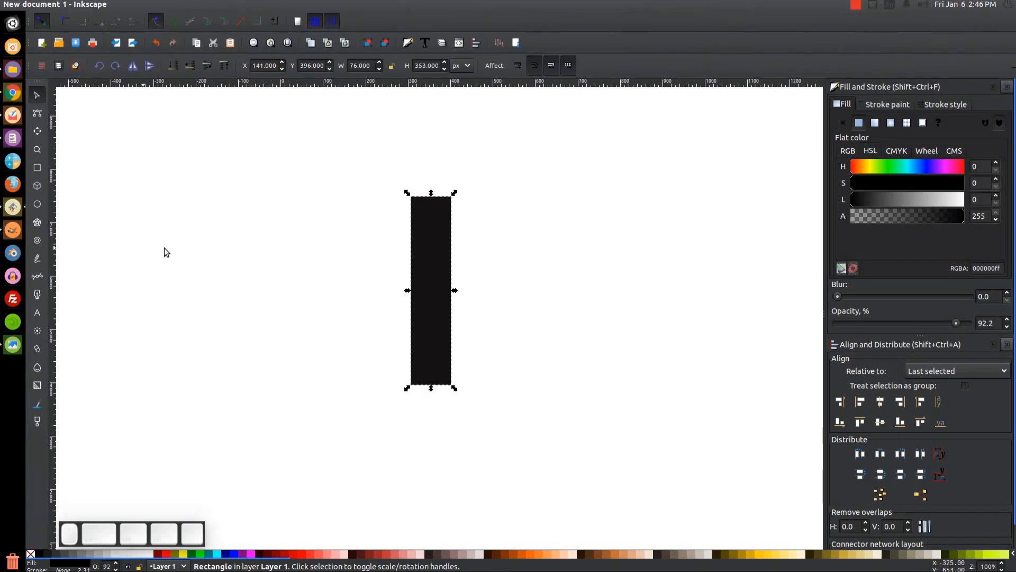
Step: Set the rectangle's width to 75 px and height to 350 px, and move it slightly down and to the right
double_click(371, 67)
text(7)
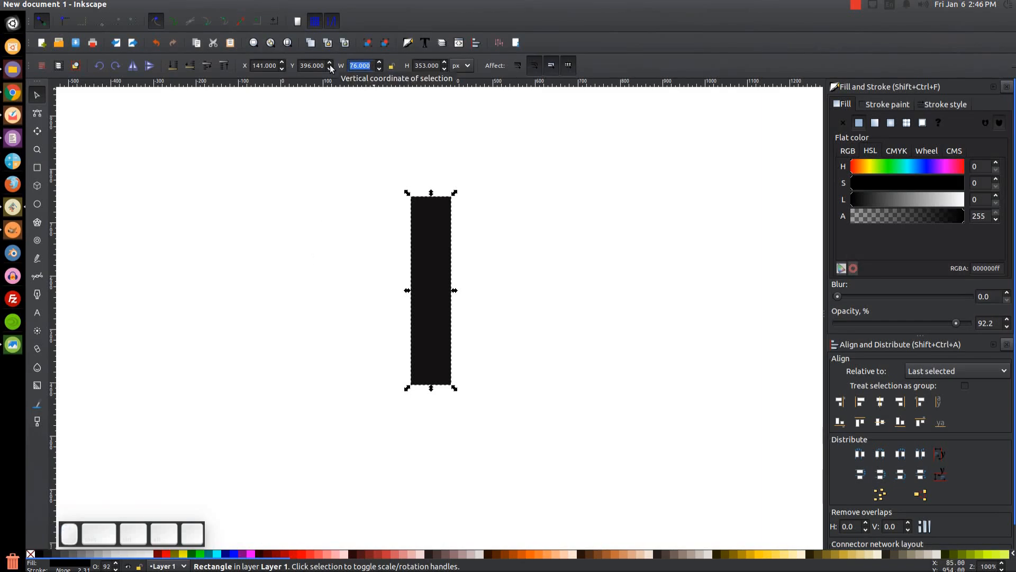
text(5)
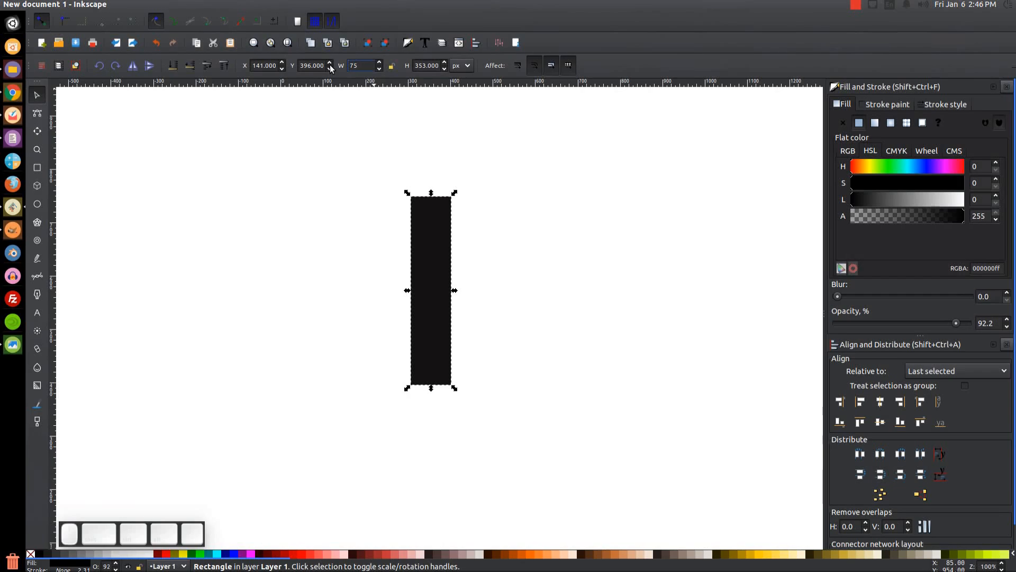
key(Tab)
text(350)
key(Return)
drag(446, 301, 454, 308)
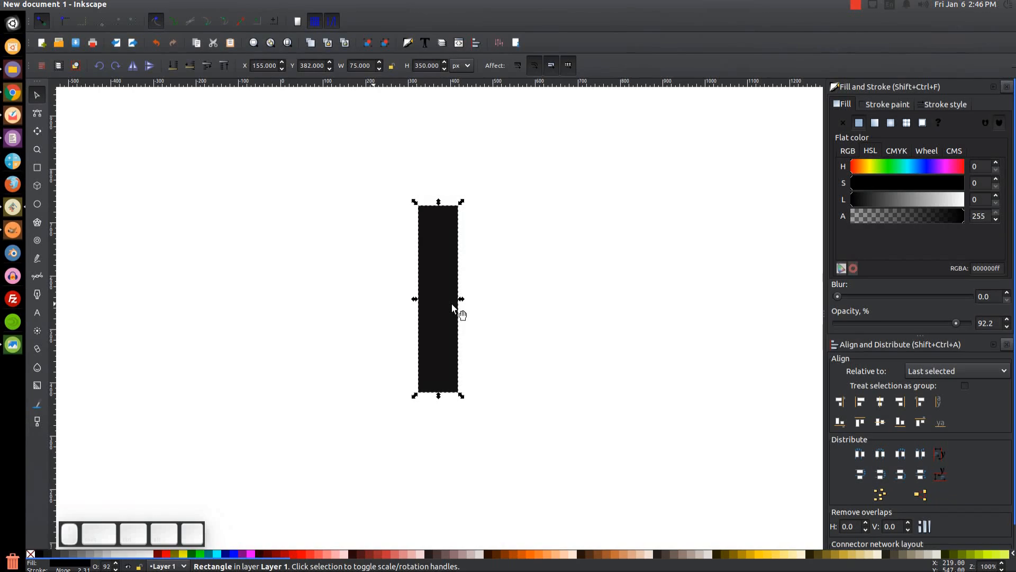
Step: Remove the rectangle's fill and give it a black stroke 5 px wide
click(30, 554)
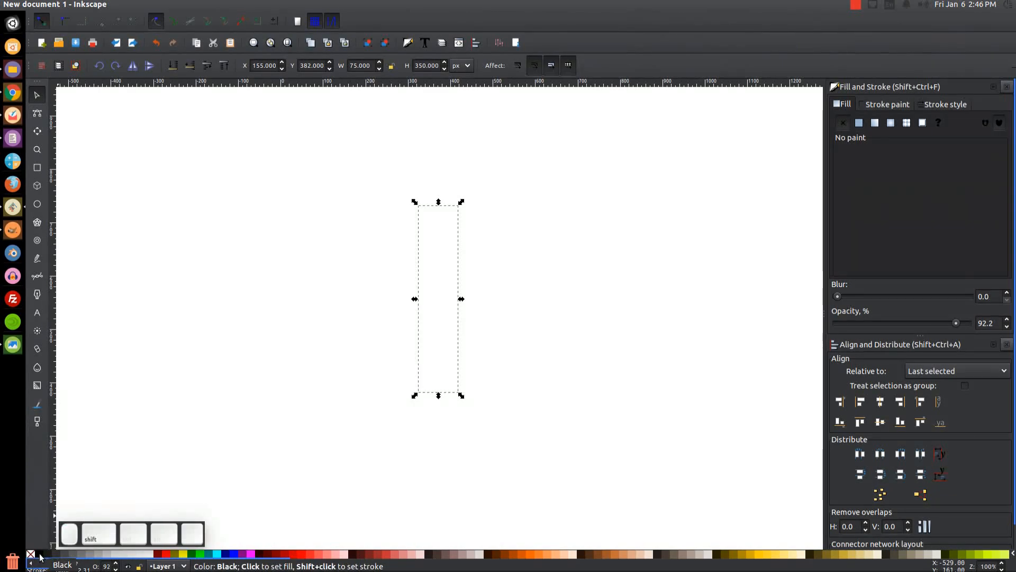
shift+click(39, 557)
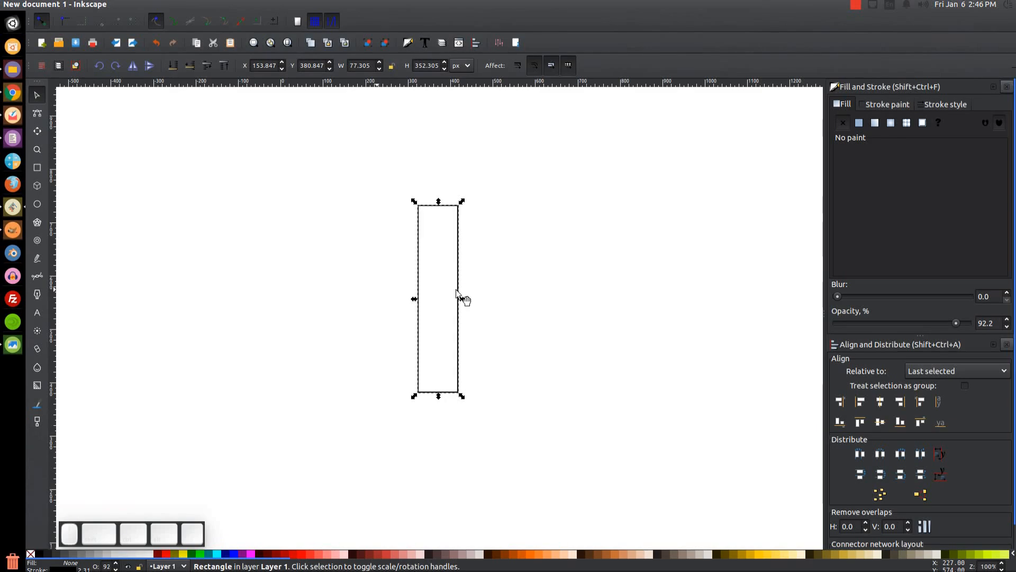
click(941, 103)
click(918, 123)
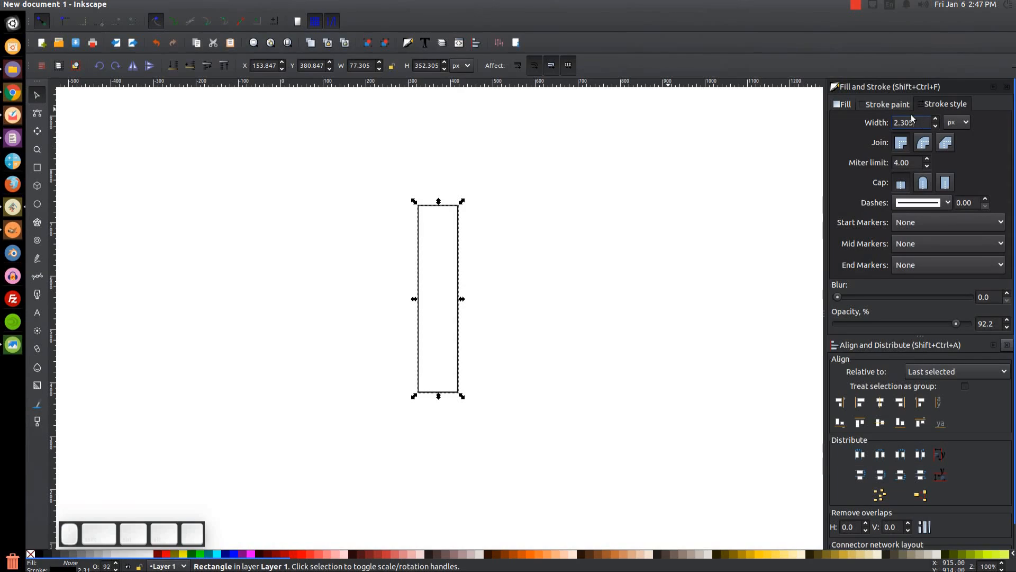
drag(919, 120, 863, 124)
text(5)
key(Return)
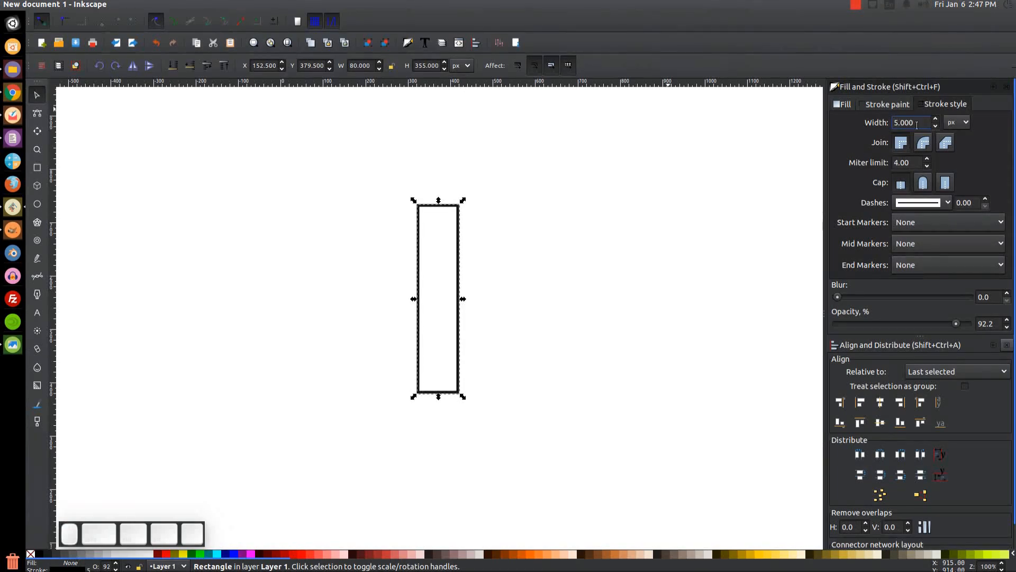
Step: Set the rectangle's stroke width to 15 px with round joins and round caps
drag(918, 122, 818, 120)
text(15)
key(Return)
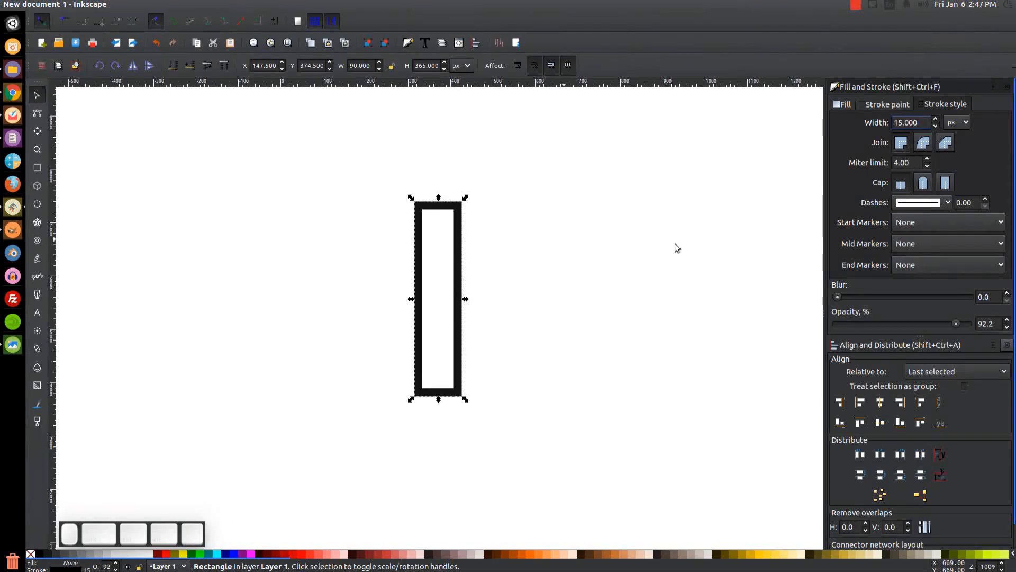
click(924, 147)
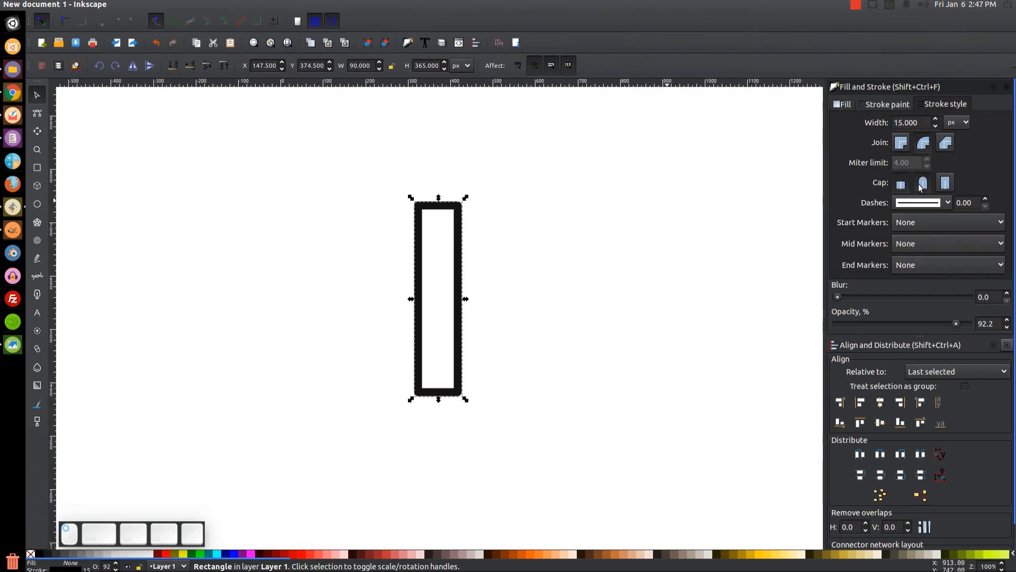
Step: Enable snapping to cusp nodes, and duplicate the rectangle with the copy placed level to the right of the original
click(207, 22)
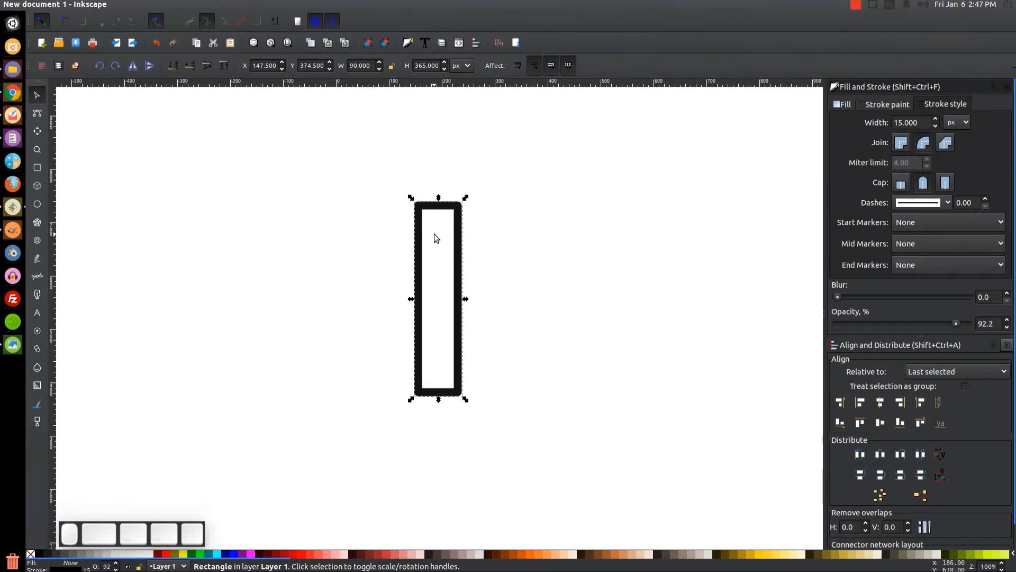
right_click(421, 222)
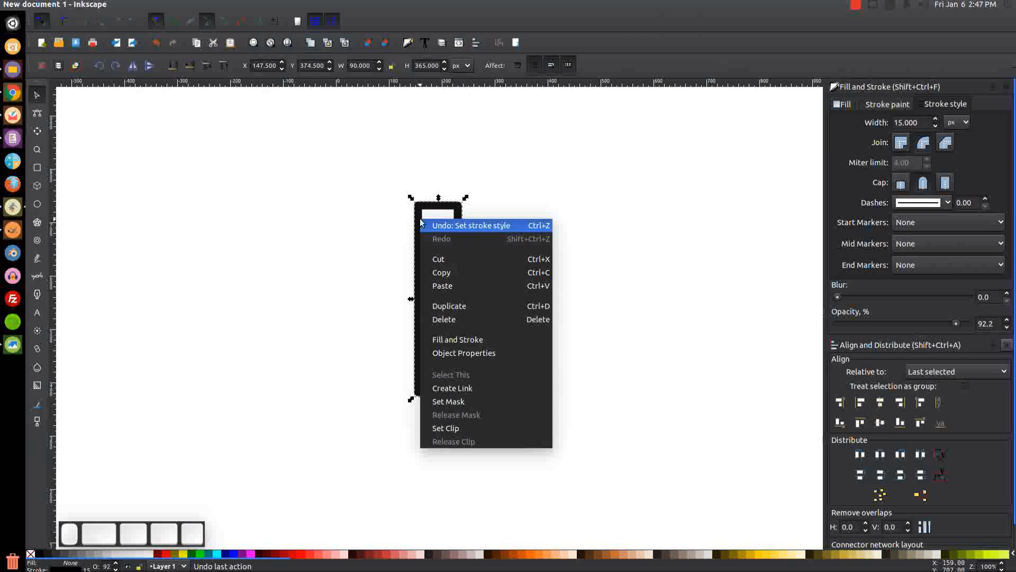
click(446, 304)
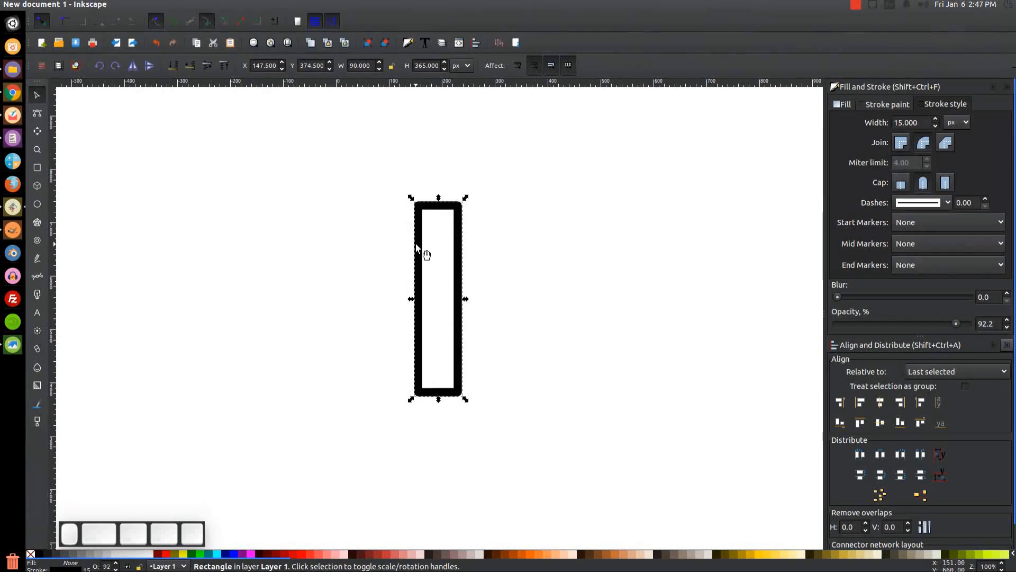
drag(424, 255, 492, 252)
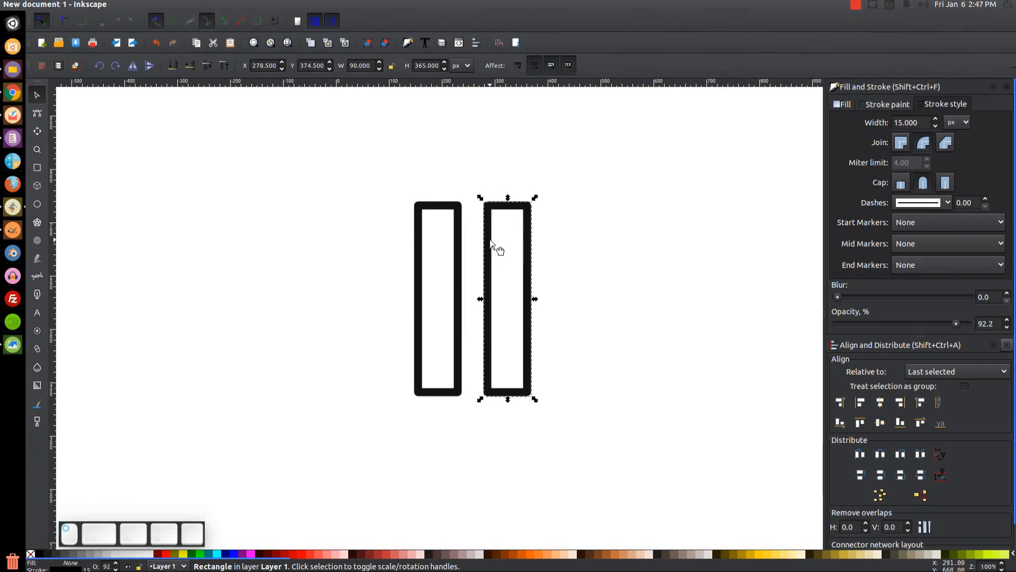
Step: Skew the copy vertically so its right side rises, and snap its upper-left corner to the original rectangle's upper-right corner
click(483, 263)
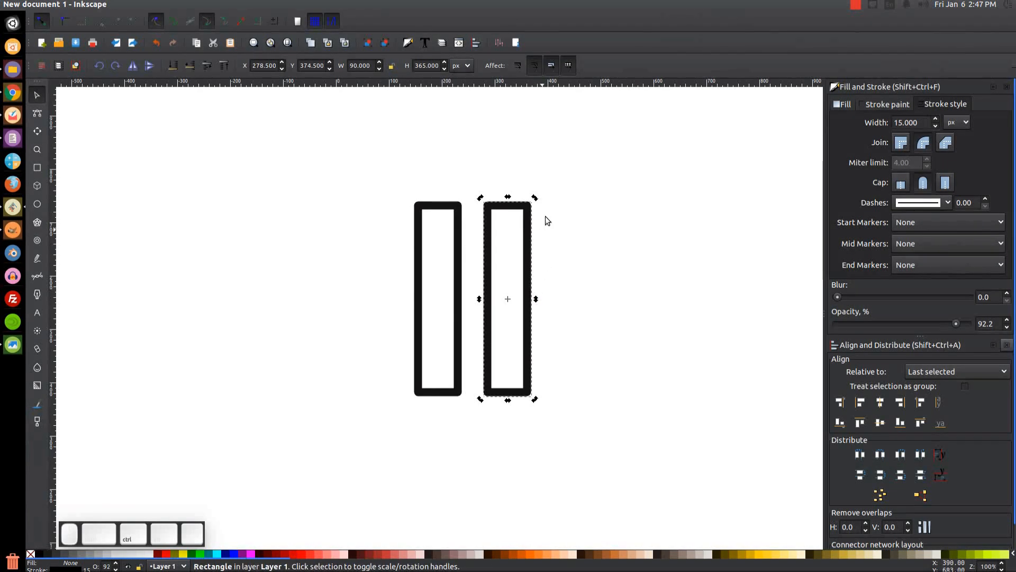
drag(535, 299, 536, 288)
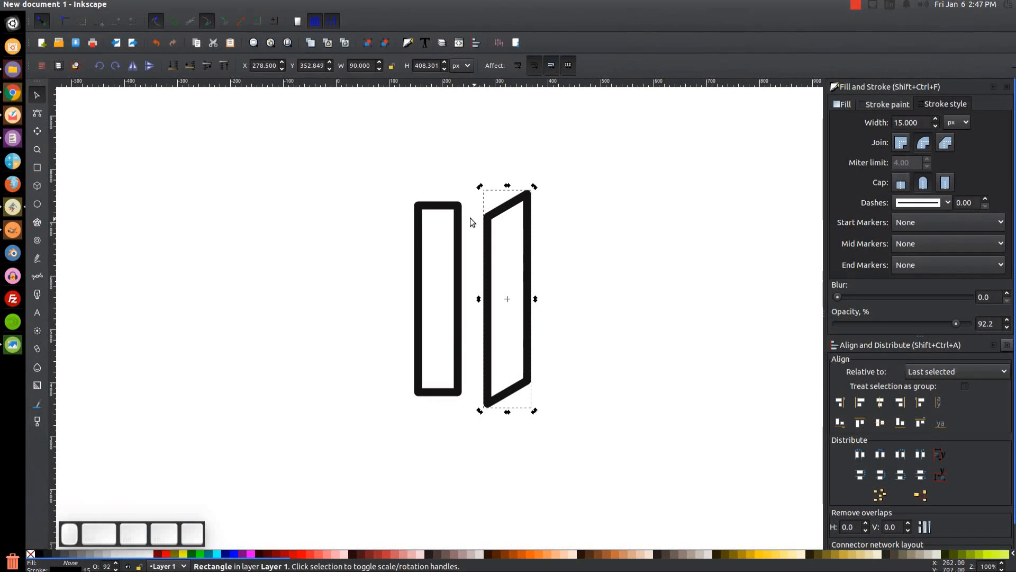
drag(487, 220, 457, 206)
drag(486, 321, 567, 329)
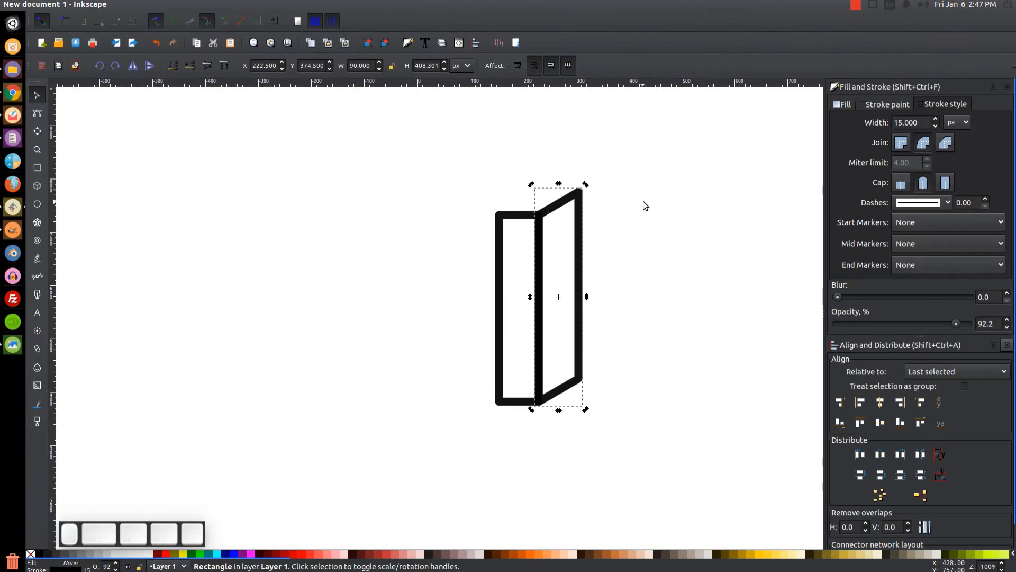
Step: Duplicate the skewed panel, flip the copy horizontally, and snap it against the left edge of the center rectangle
right_click(571, 201)
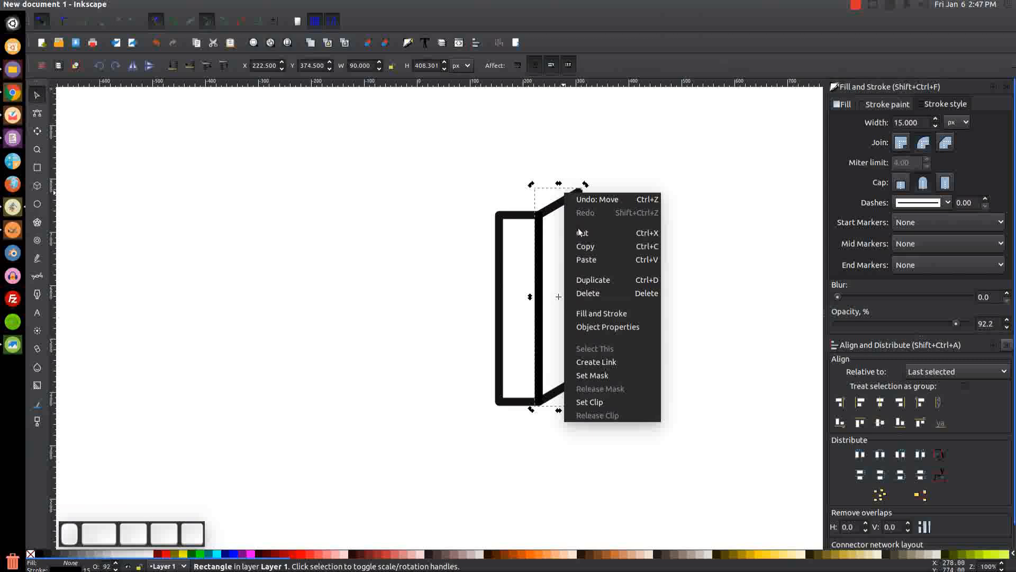
click(596, 276)
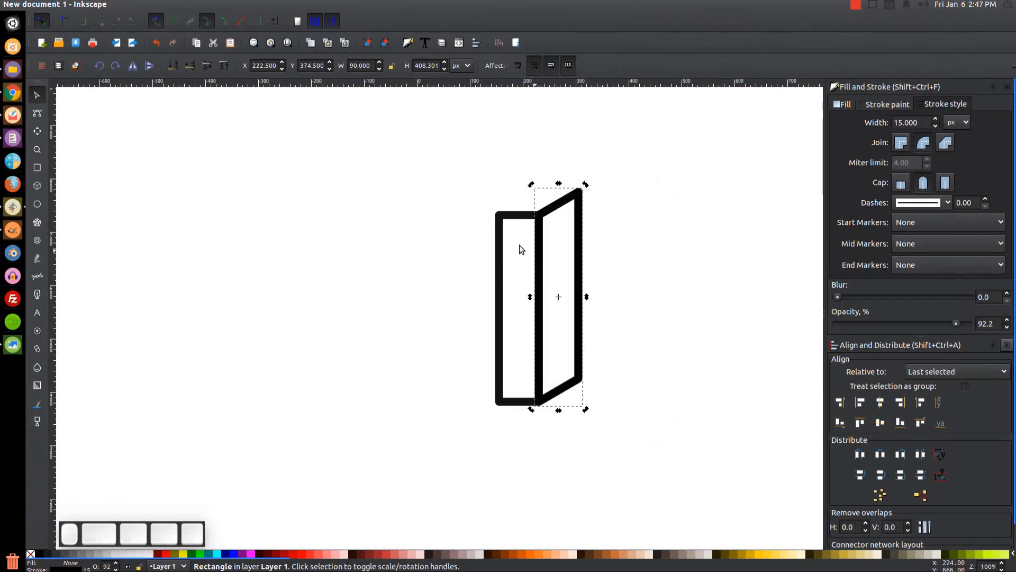
click(133, 65)
drag(583, 230, 501, 205)
drag(507, 274, 438, 322)
drag(422, 411, 431, 377)
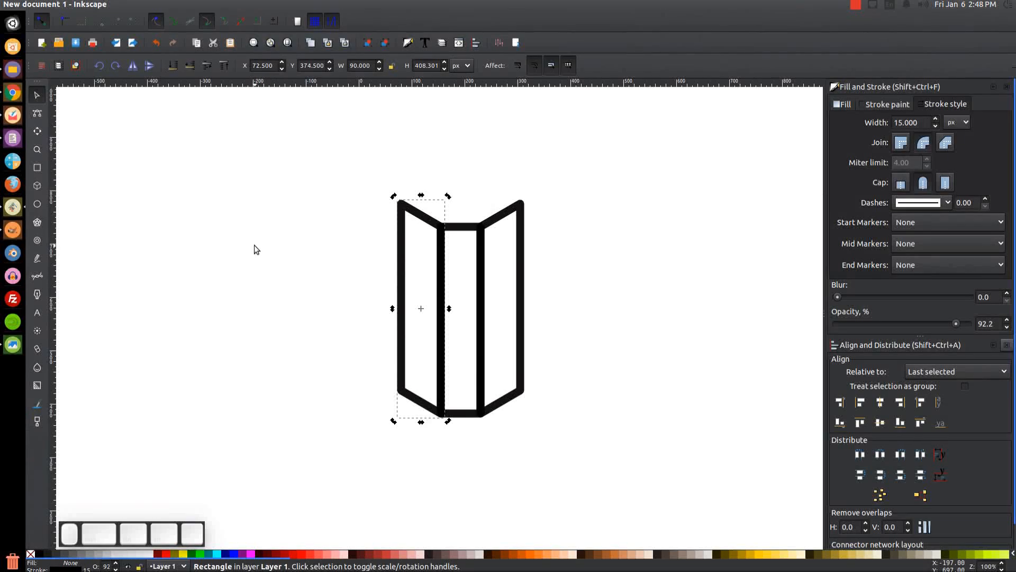
Step: Draw a straight Bezier line about 225 px long joining the top outer corners of the left and right skewed panels
key(b)
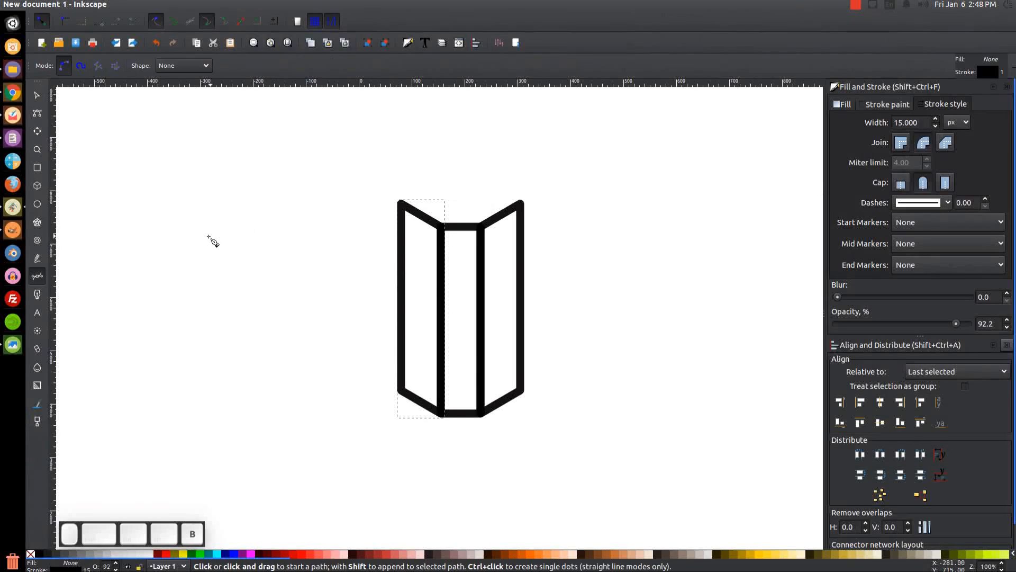
click(402, 204)
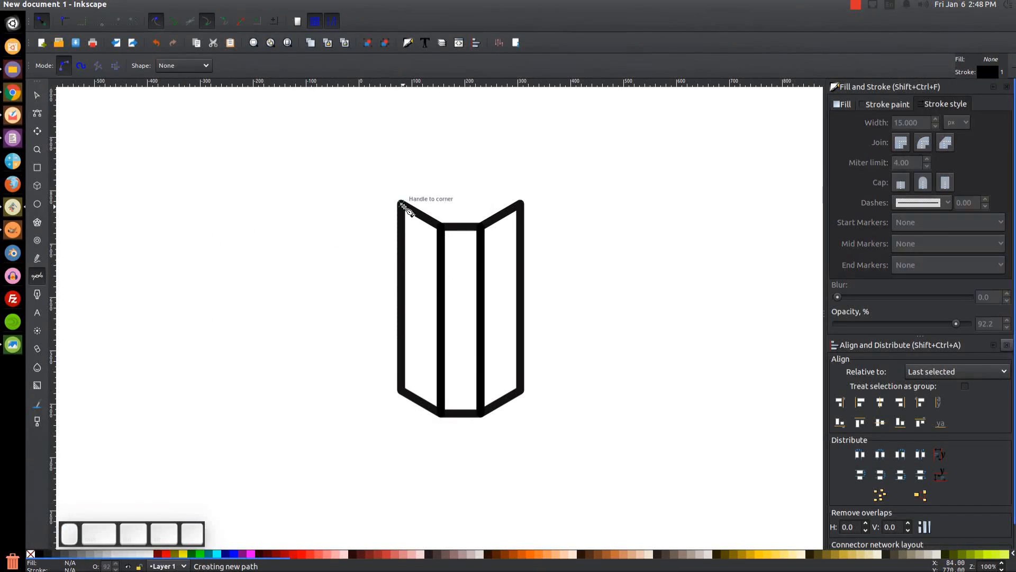
click(521, 204)
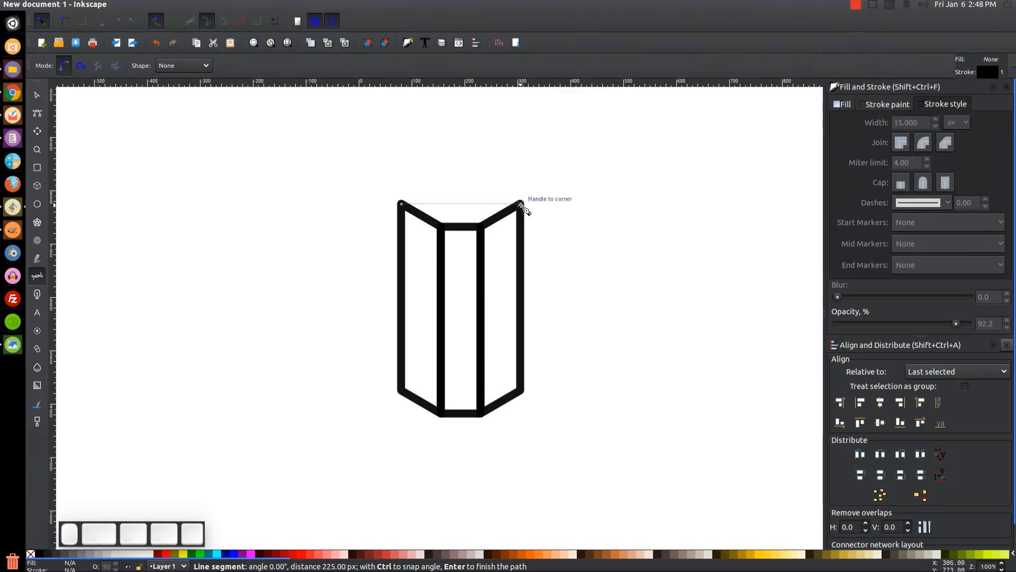
key(Return)
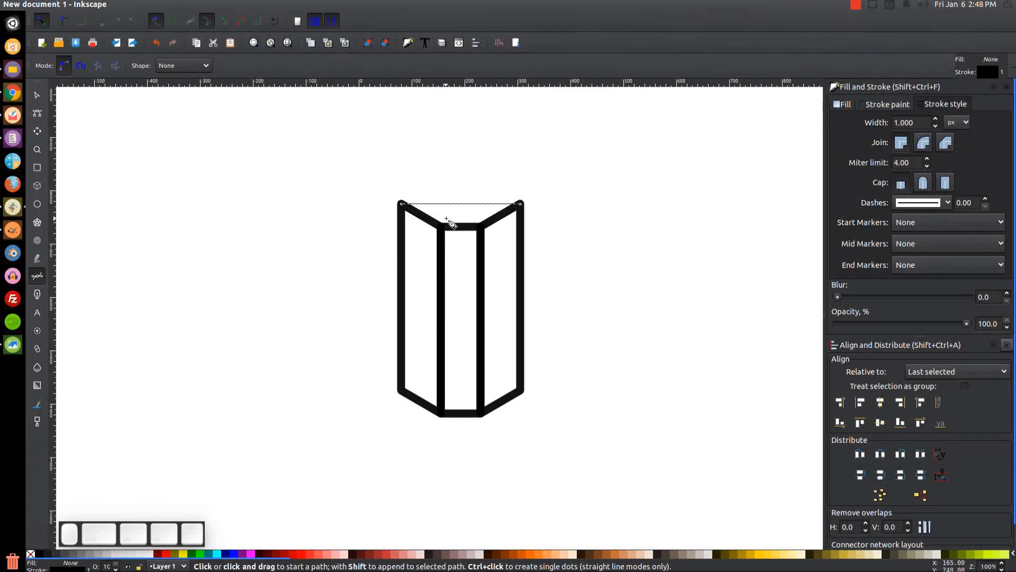
Step: Set the top line's stroke width to 15 px and give it rounded joins
click(917, 123)
drag(917, 123, 866, 121)
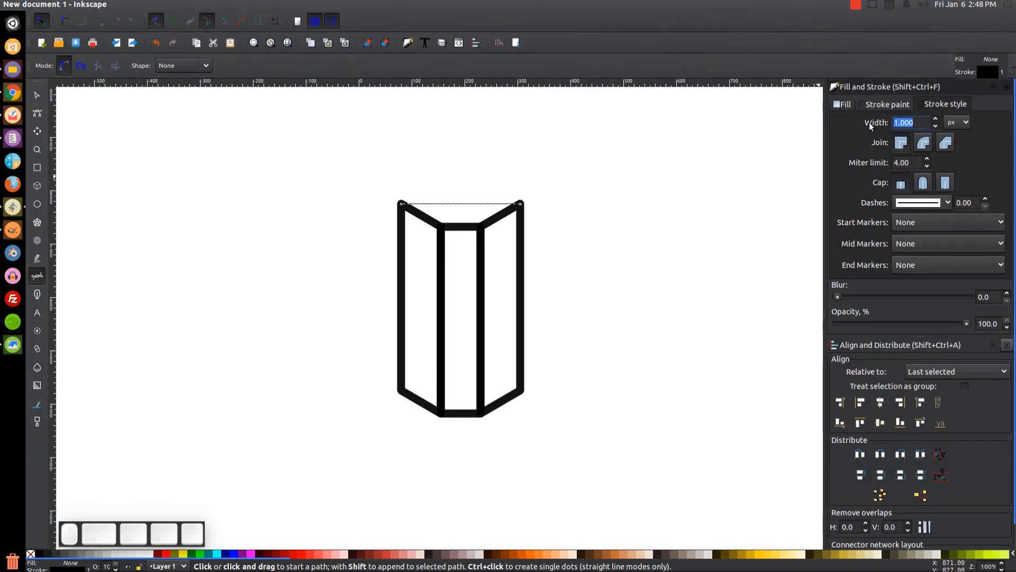
text(5)
key(Return)
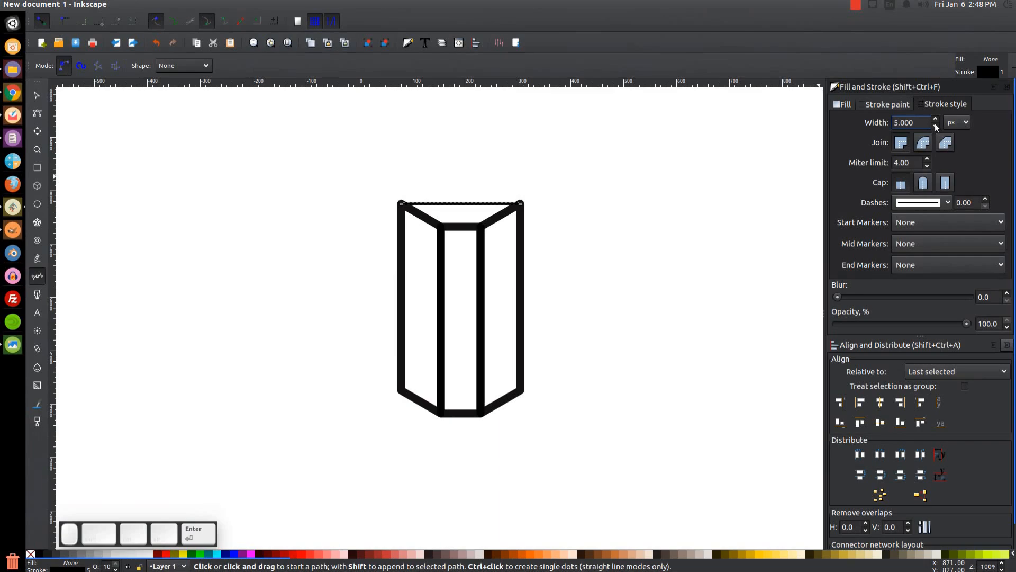
drag(927, 125, 869, 123)
click(900, 122)
drag(922, 122, 865, 120)
key(Return)
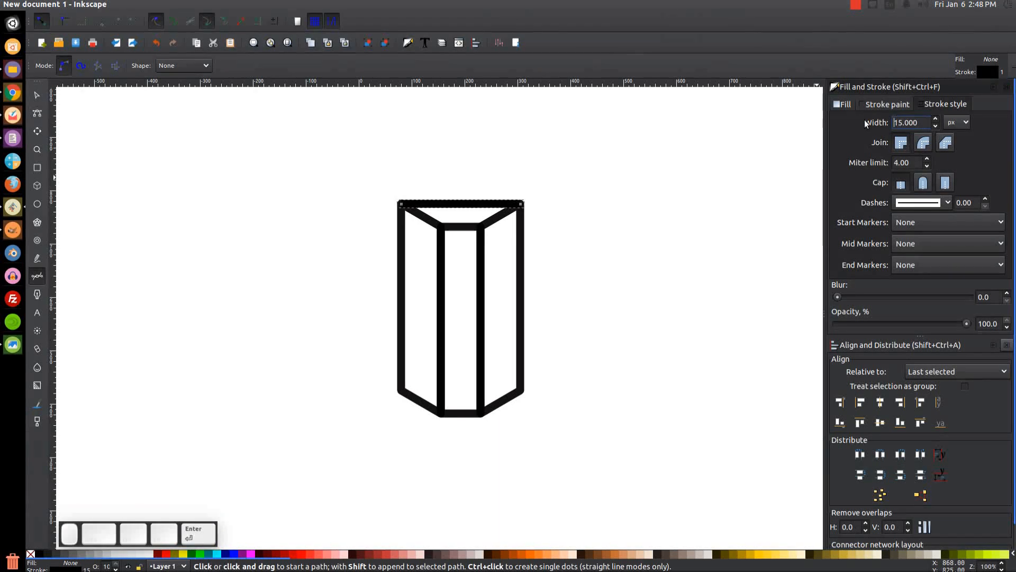
click(922, 146)
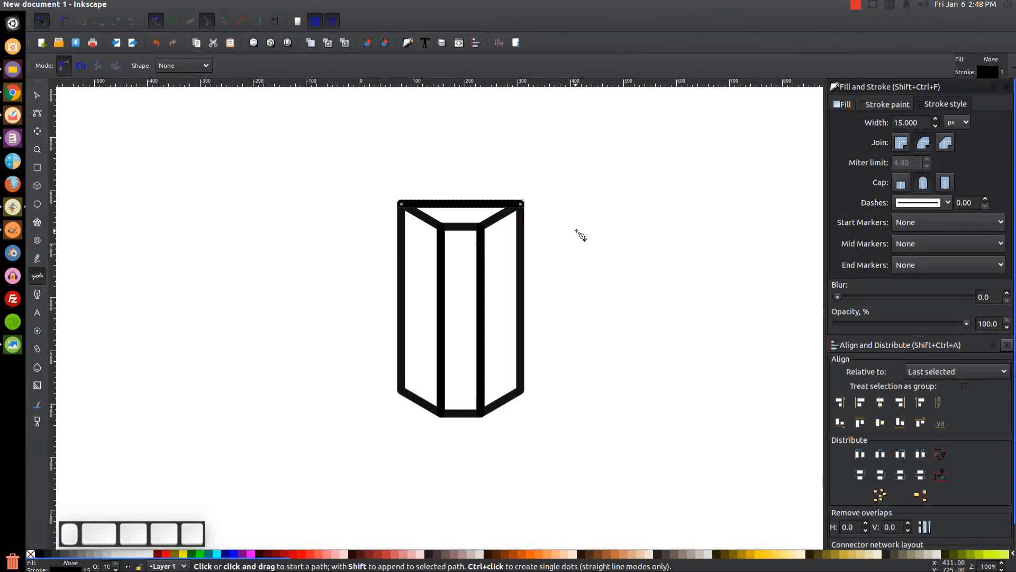
Step: Insert a midpoint node in the top line and raise it straight up about 164 px to form the pencil tip
click(39, 113)
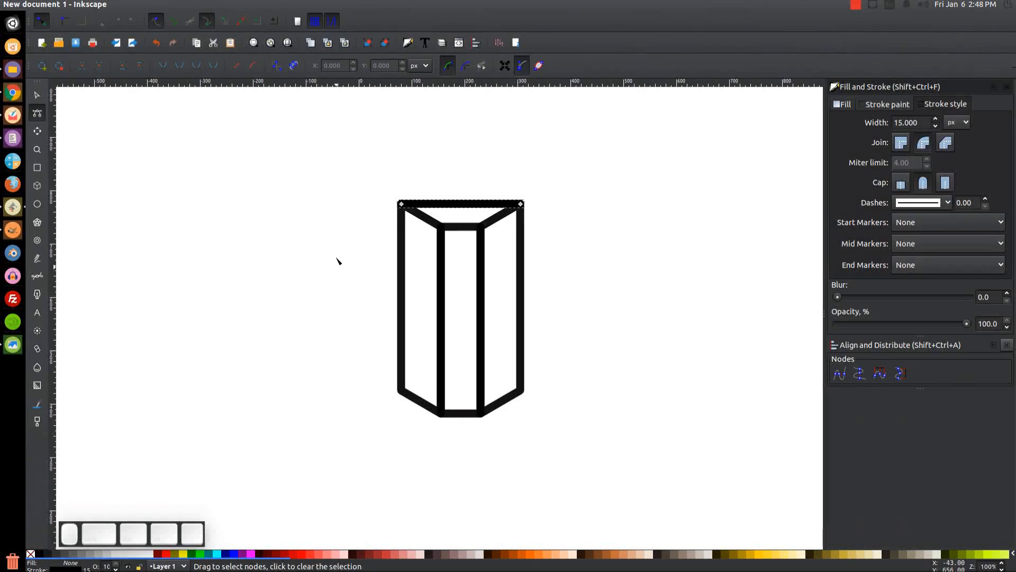
drag(329, 184, 565, 216)
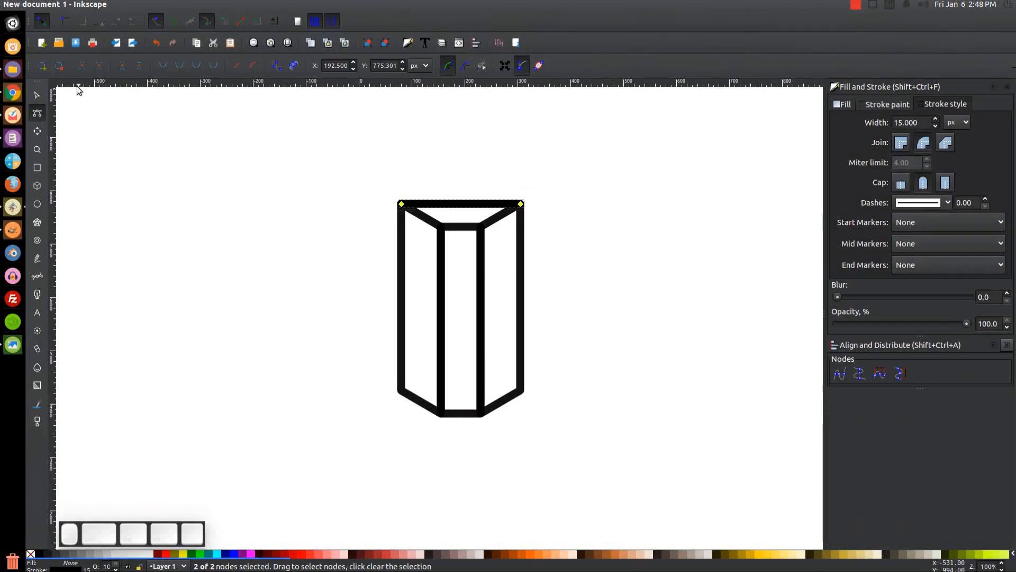
click(42, 66)
click(461, 204)
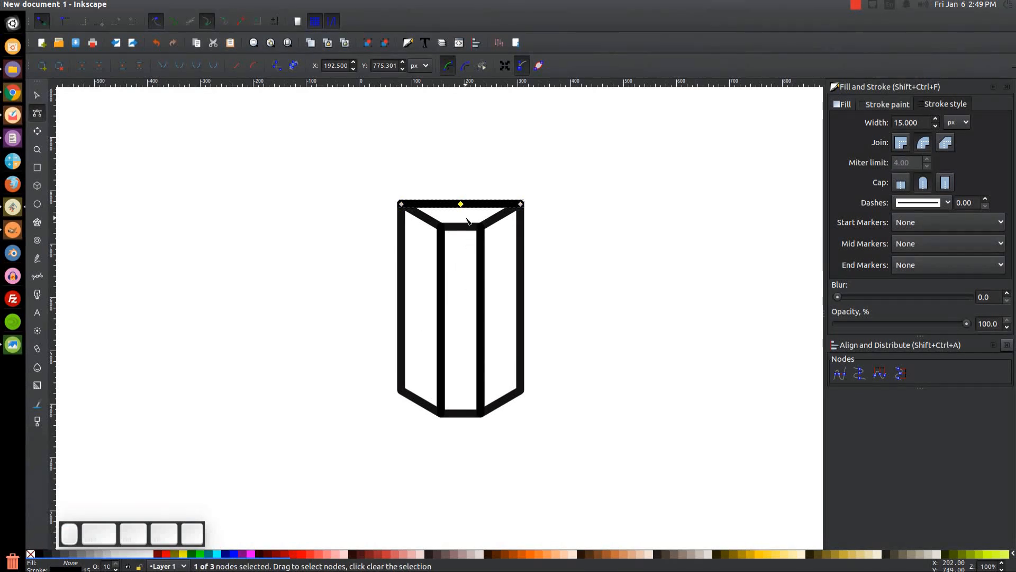
mouse_move(462, 204)
mouse_down()
mouse_move(472, 105)
mouse_move(473, 120)
mouse_up()
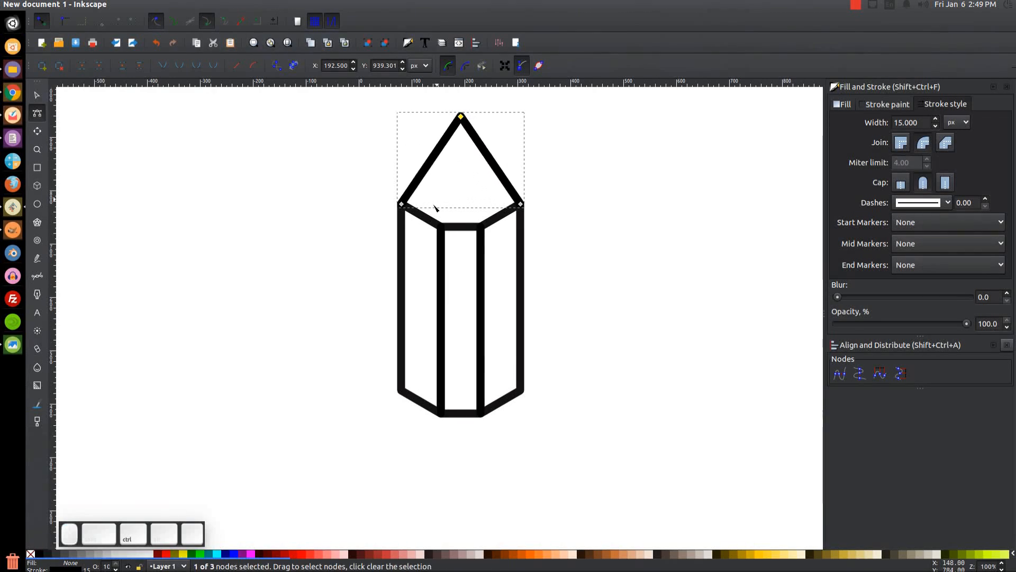
Step: Select the tip and all three body panels, and convert the objects to paths
scroll(383, 306, up, 1)
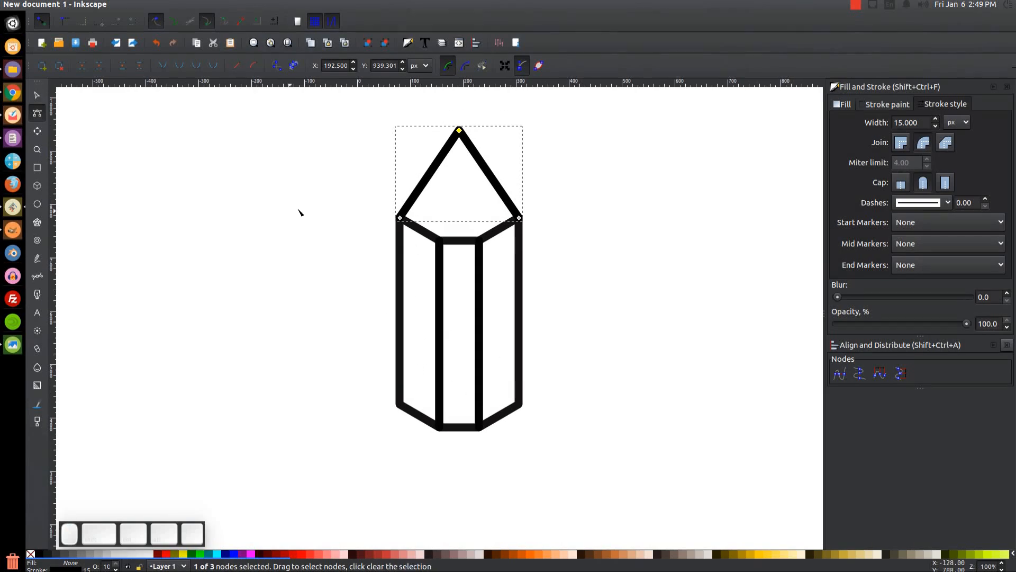
scroll(302, 222, up, 2)
click(37, 96)
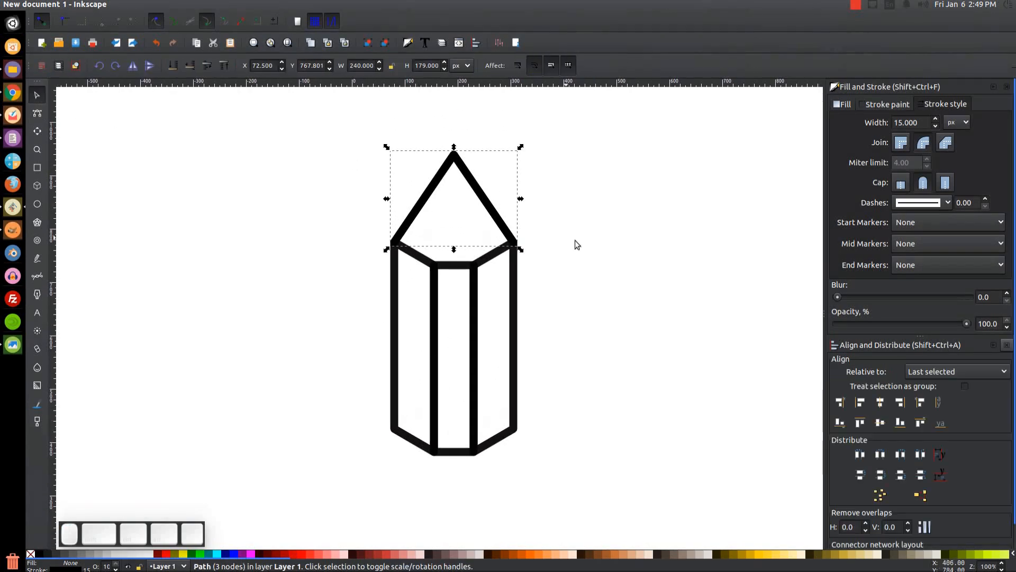
mouse_move(608, 498)
mouse_down()
mouse_move(311, 173)
mouse_move(264, 96)
mouse_up()
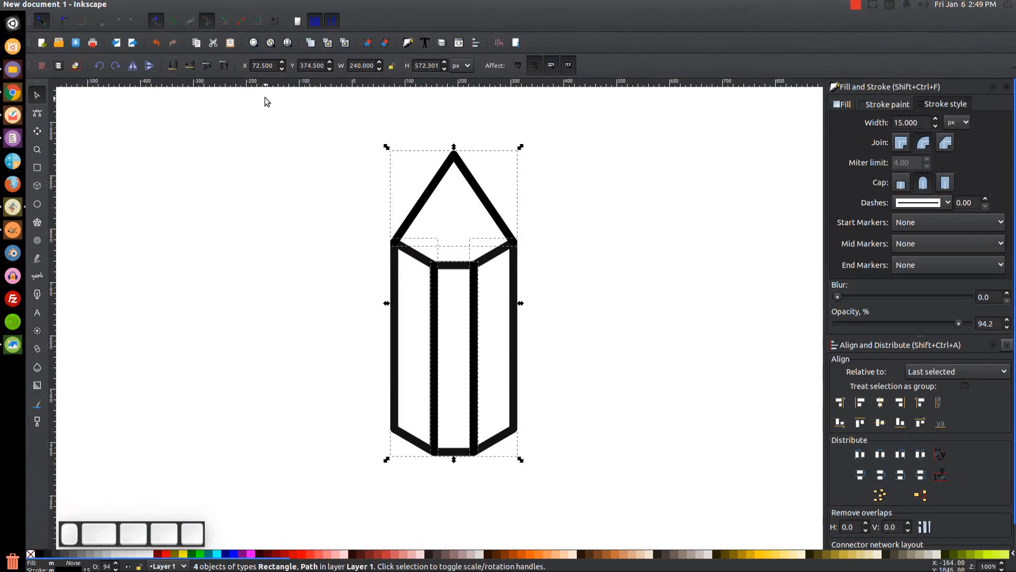
scroll(497, 249, down, 2)
scroll(505, 228, up, 1)
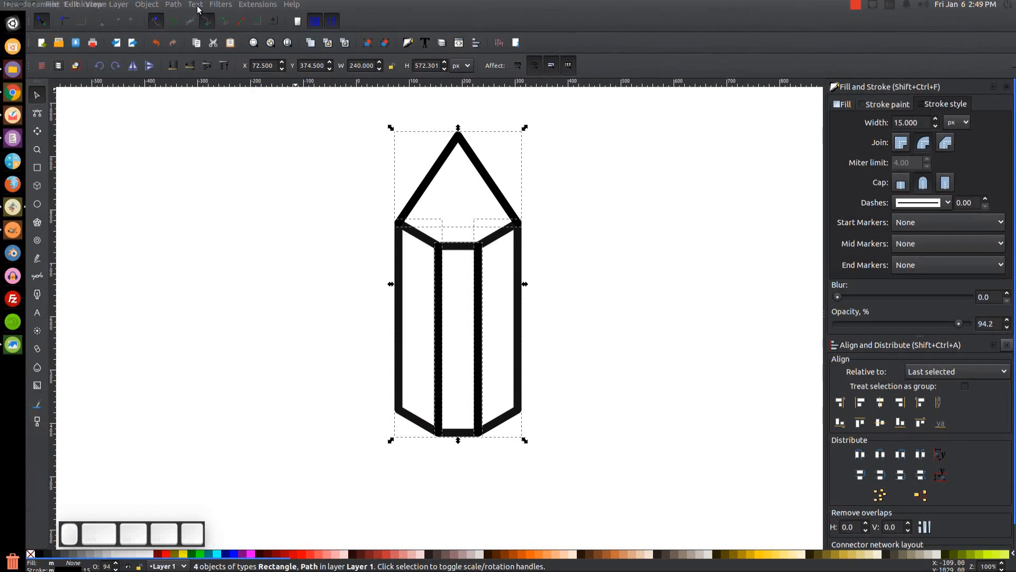
click(174, 5)
click(182, 17)
mouse_move(489, 259)
mouse_down()
mouse_move(476, 193)
mouse_move(482, 230)
mouse_up()
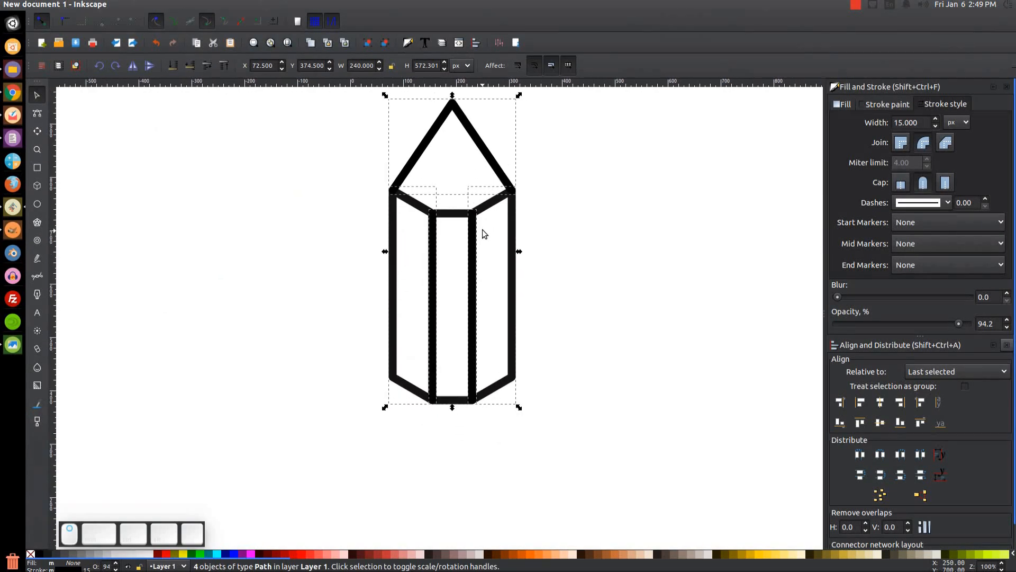
Step: Lengthen the pencil body by moving all the bottom nodes of its panels straight down about 258 px
click(37, 113)
drag(651, 483, 245, 322)
scroll(551, 381, down, 3)
mouse_move(486, 202)
mouse_down()
mouse_move(581, 281)
mouse_move(374, 361)
mouse_move(526, 215)
mouse_move(427, 416)
mouse_move(500, 211)
mouse_move(522, 260)
mouse_move(519, 121)
mouse_up()
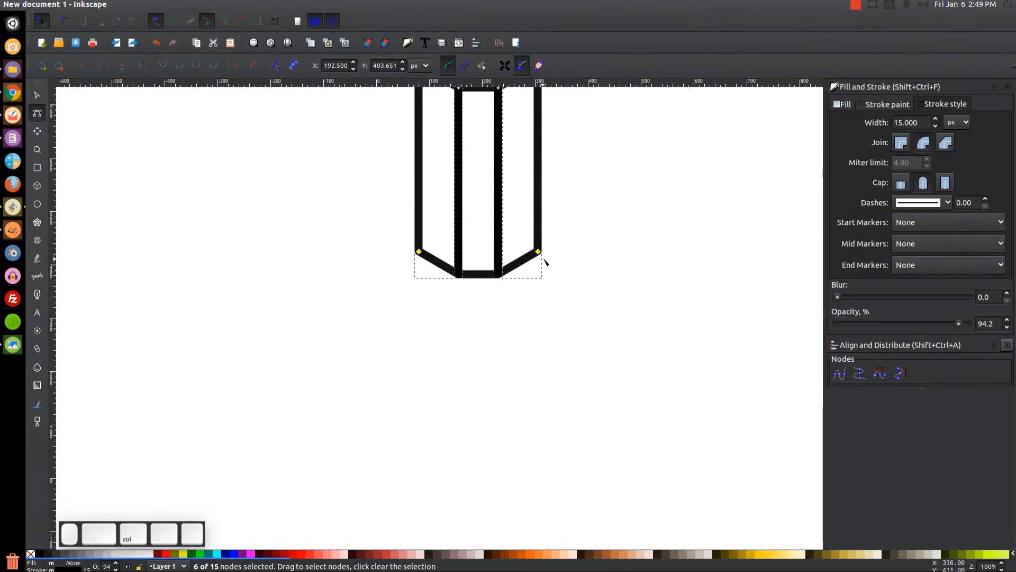
mouse_move(540, 254)
mouse_down()
mouse_move(540, 376)
mouse_move(545, 365)
mouse_up()
scroll(550, 368, up, 2)
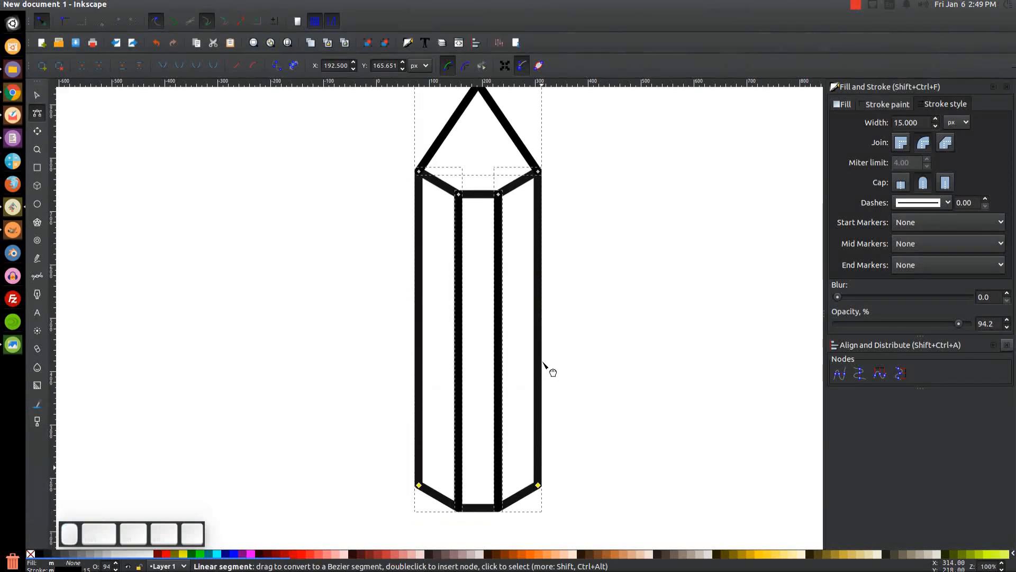
drag(538, 485, 537, 496)
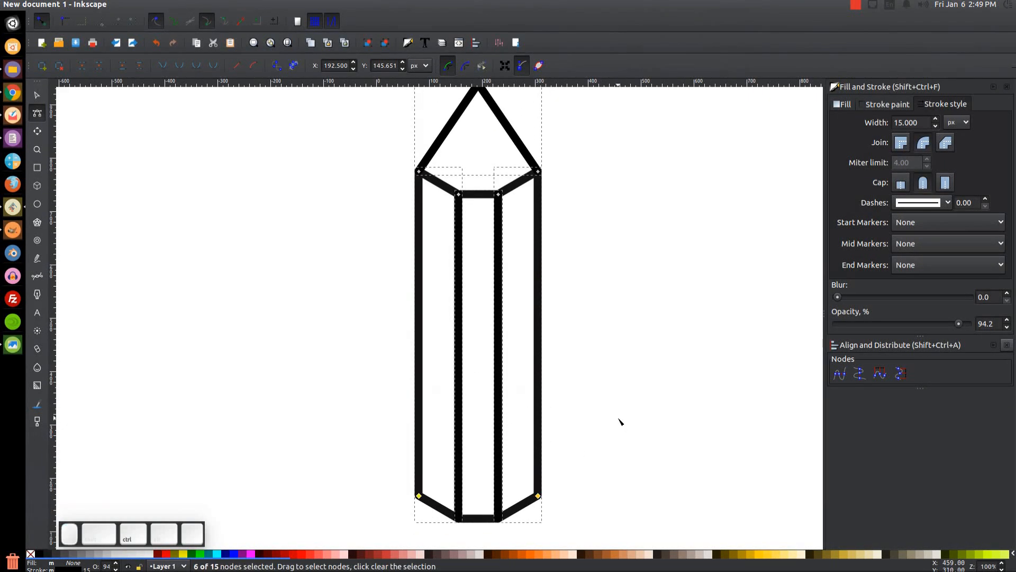
drag(615, 408, 602, 381)
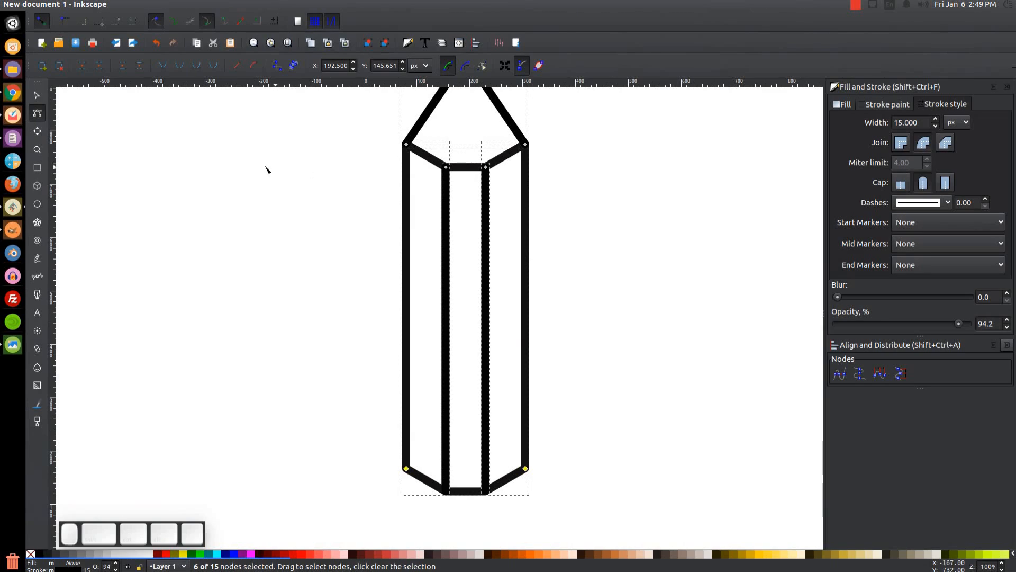
Step: Scale the whole pencil down proportionally about its center to about 106 px wide, keeping the stroke thickness
click(34, 96)
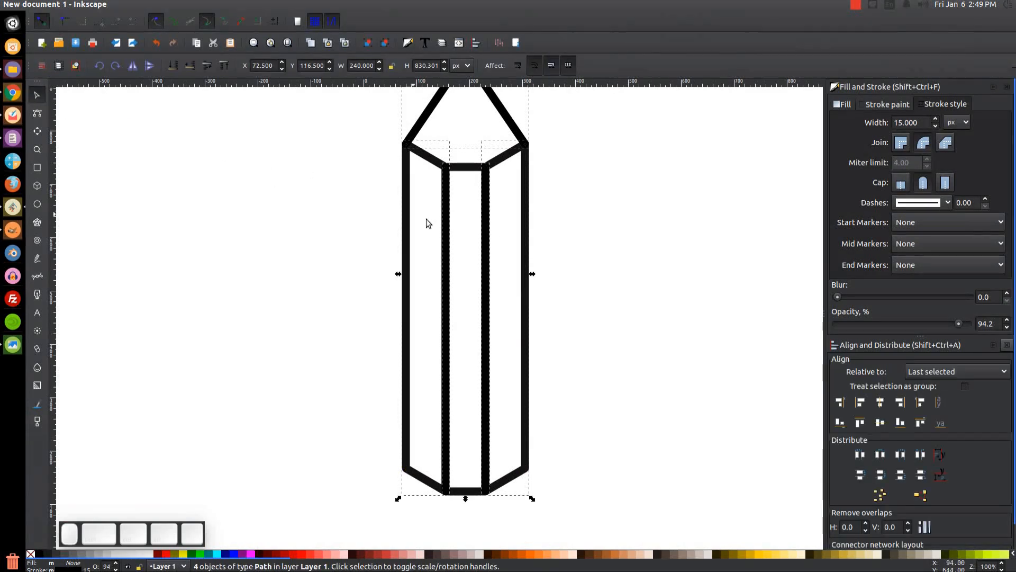
scroll(508, 268, up, 2)
mouse_move(508, 268)
mouse_down()
mouse_move(512, 309)
mouse_move(509, 265)
mouse_move(490, 271)
mouse_move(506, 263)
mouse_up()
drag(551, 294, 547, 288)
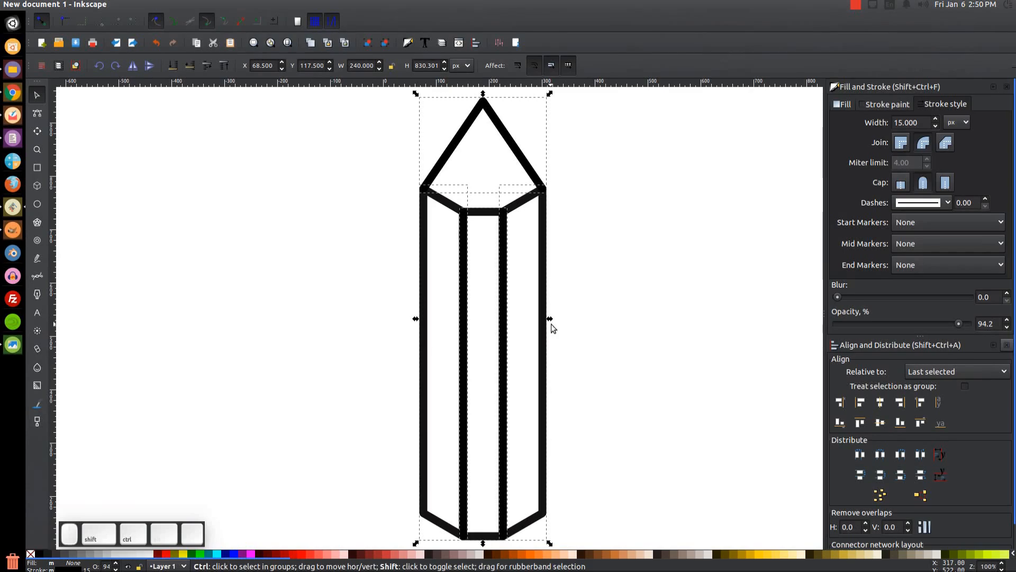
drag(551, 318, 523, 319)
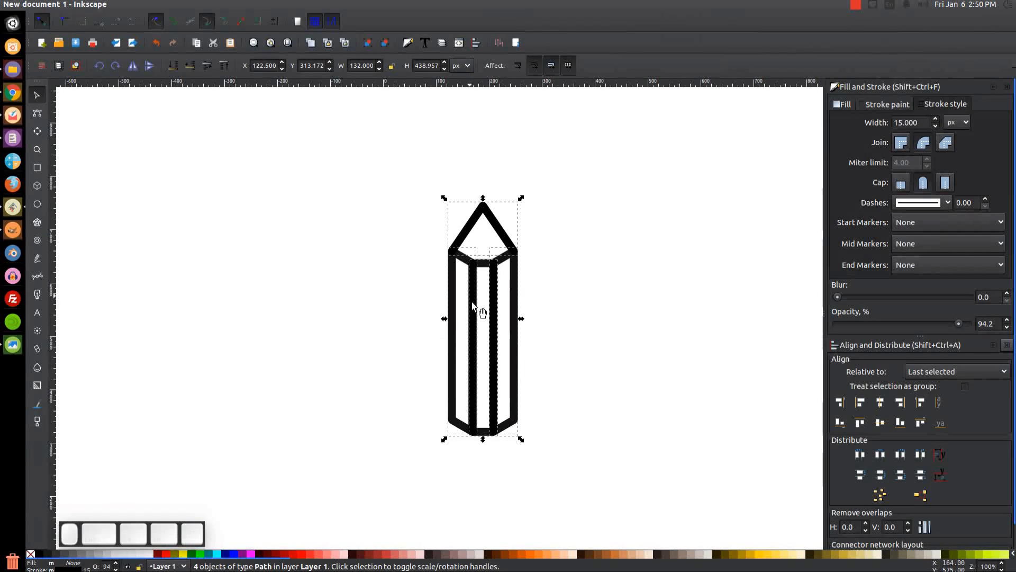
drag(522, 319, 515, 322)
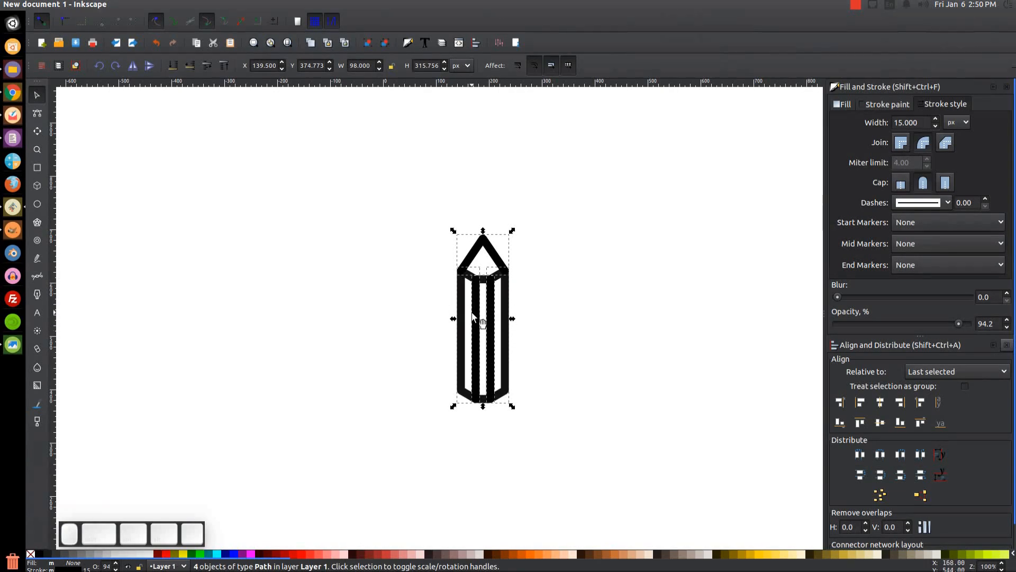
mouse_move(515, 320)
mouse_down()
mouse_move(502, 319)
mouse_move(518, 319)
mouse_up()
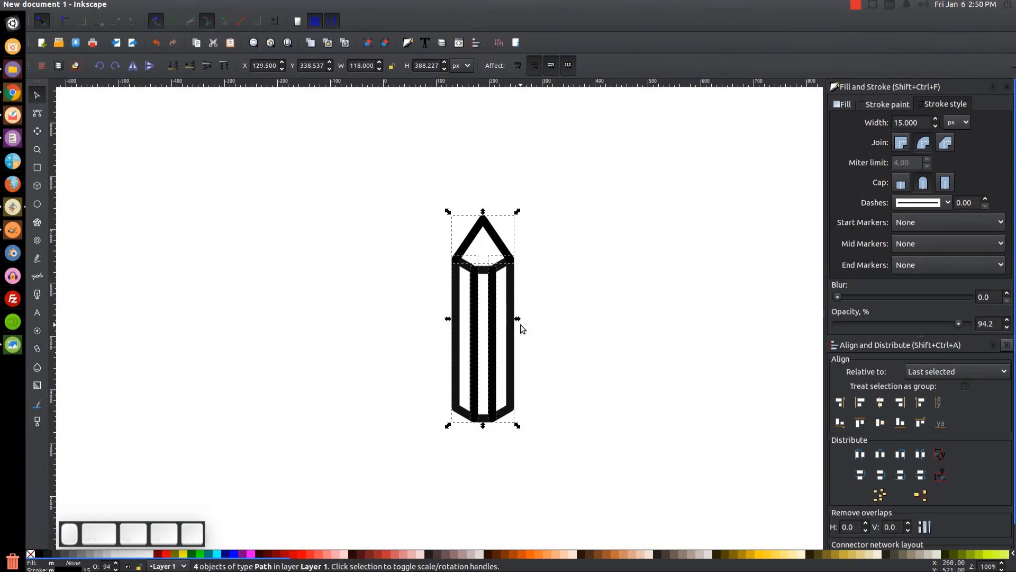
drag(517, 321, 517, 324)
drag(547, 376, 536, 361)
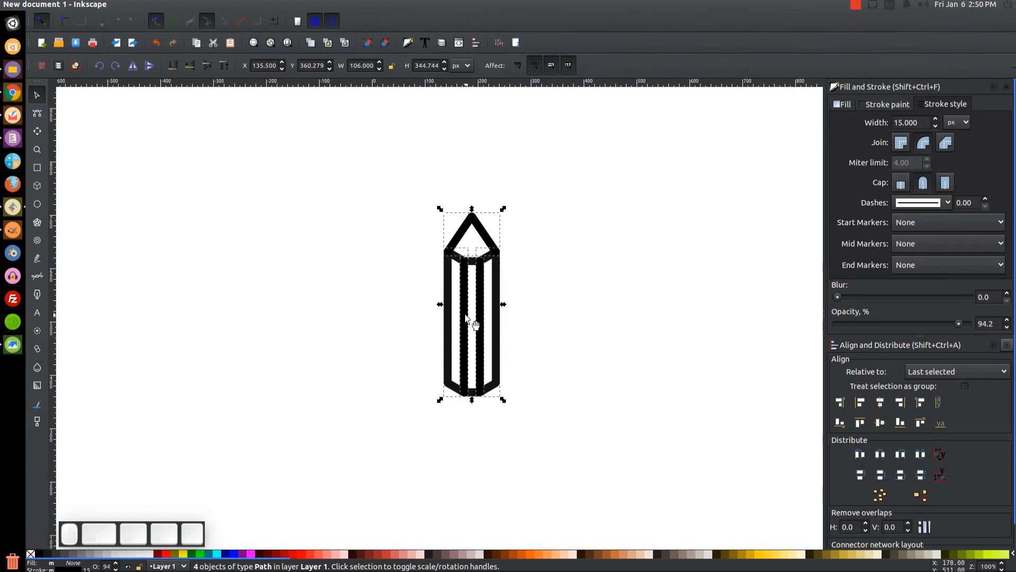
Step: Convert the pencil's strokes to paths and union them into a single shape
click(173, 4)
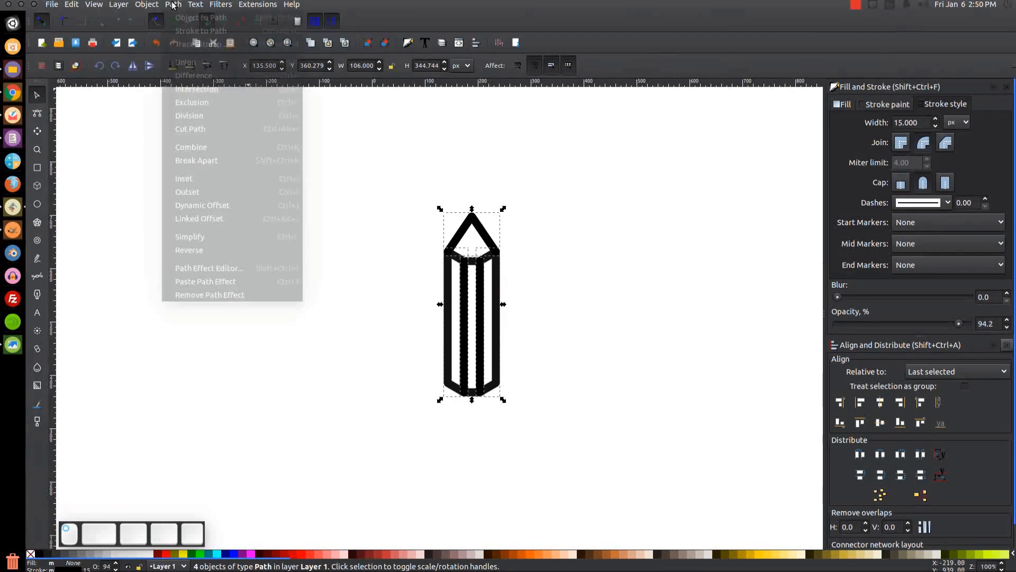
click(179, 30)
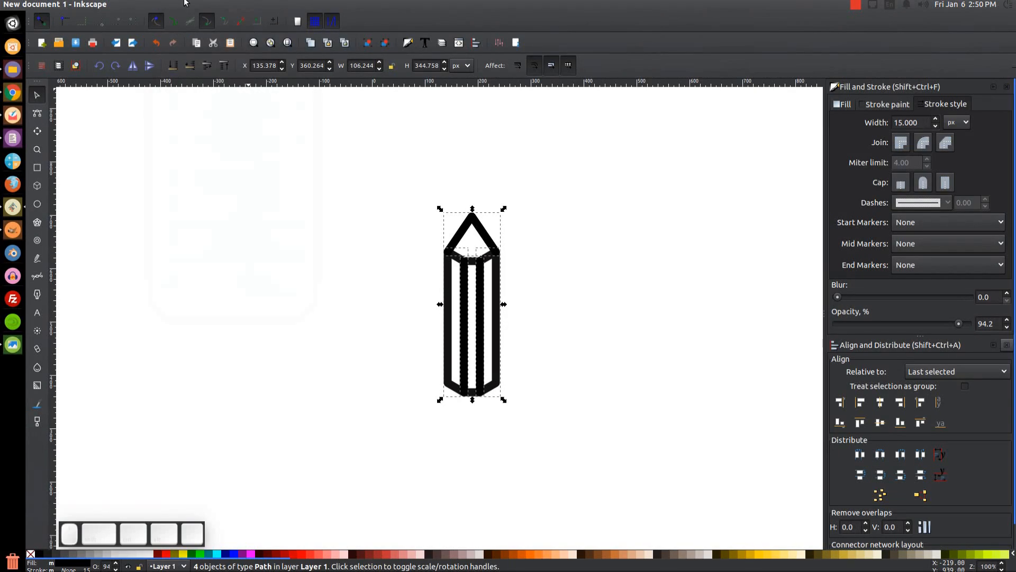
click(173, 4)
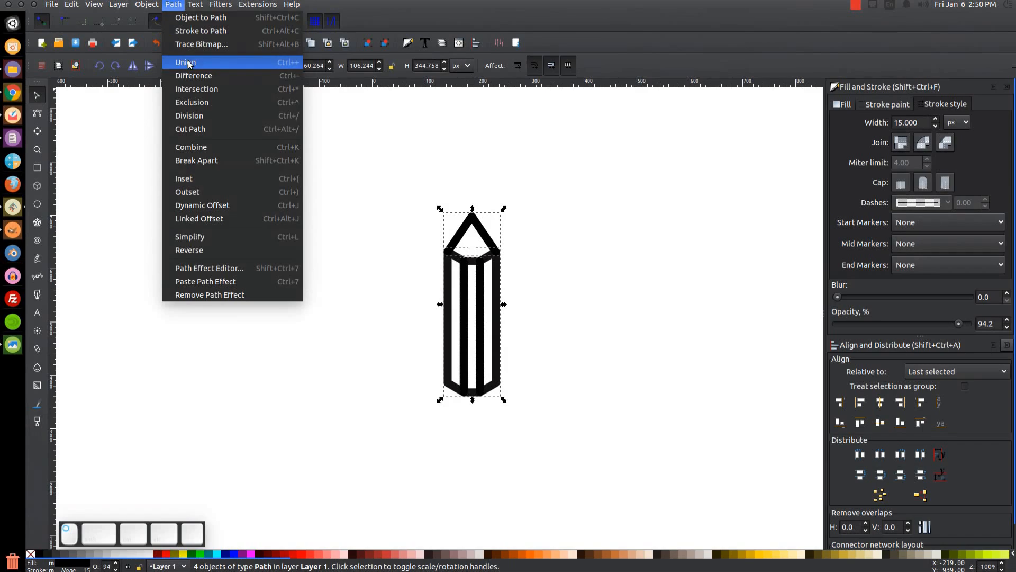
click(189, 62)
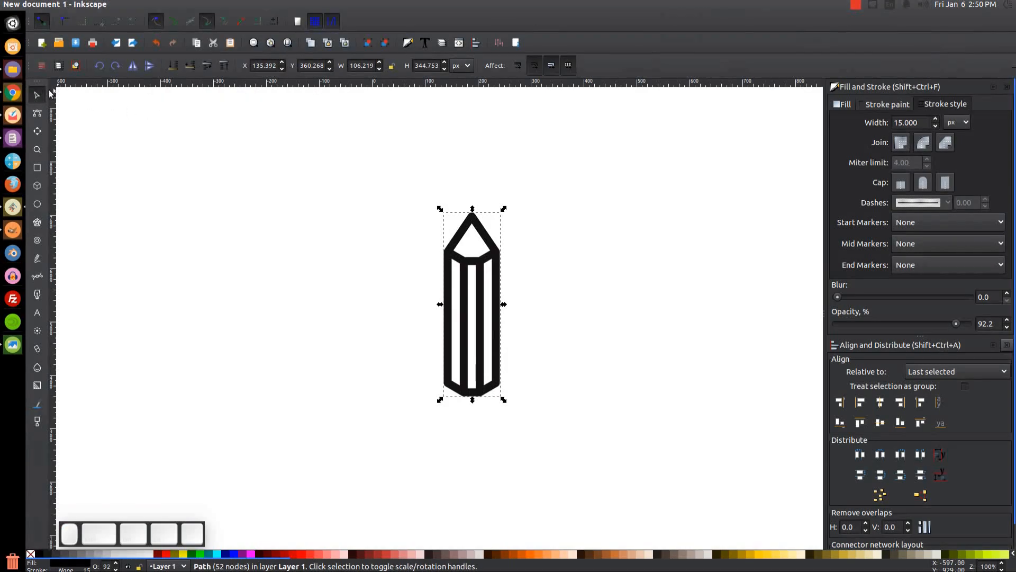
Step: Rotate the pencil 45° clockwise, and cross it with a horizontally flipped duplicate
click(478, 260)
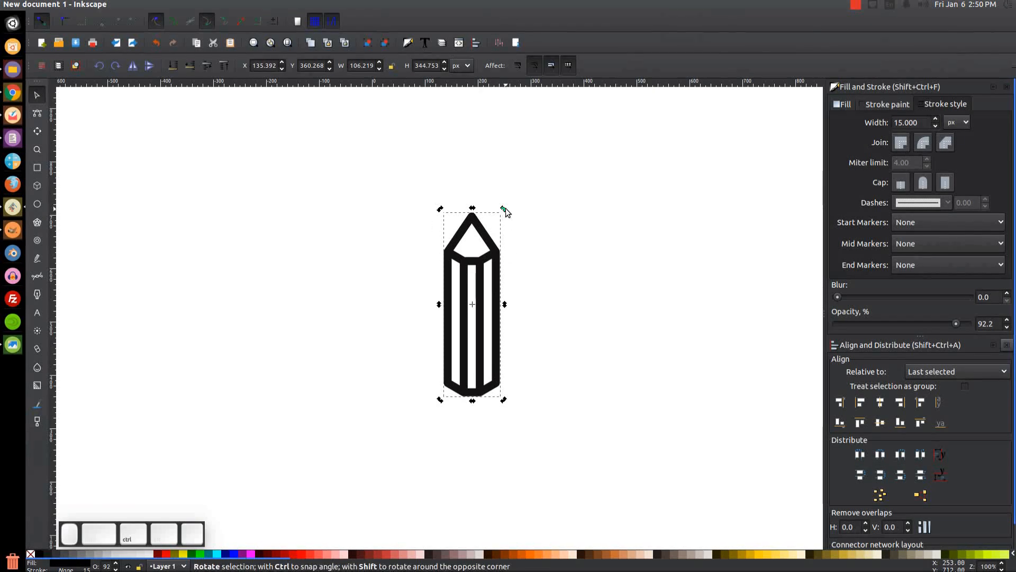
drag(505, 208, 548, 261)
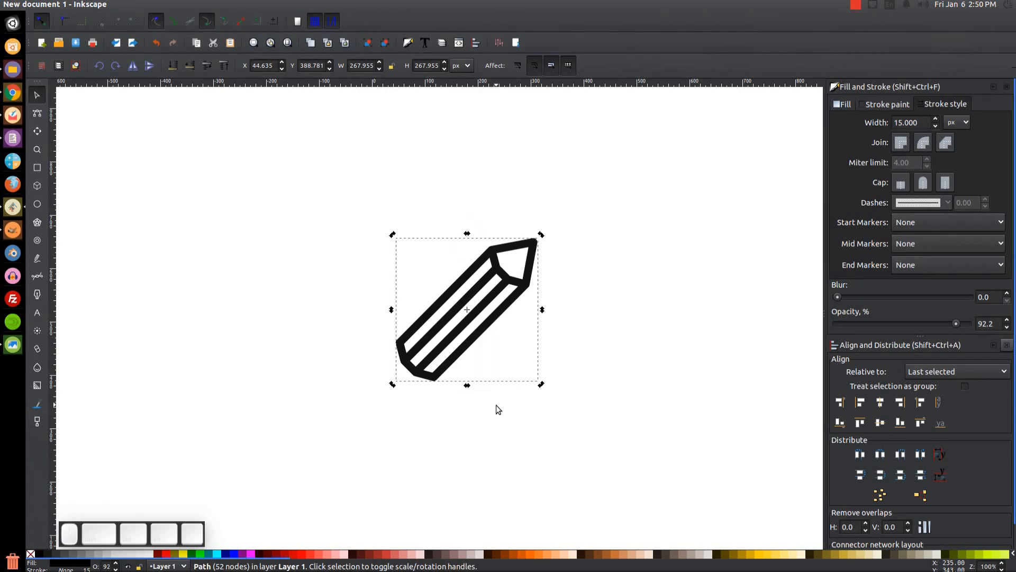
right_click(493, 290)
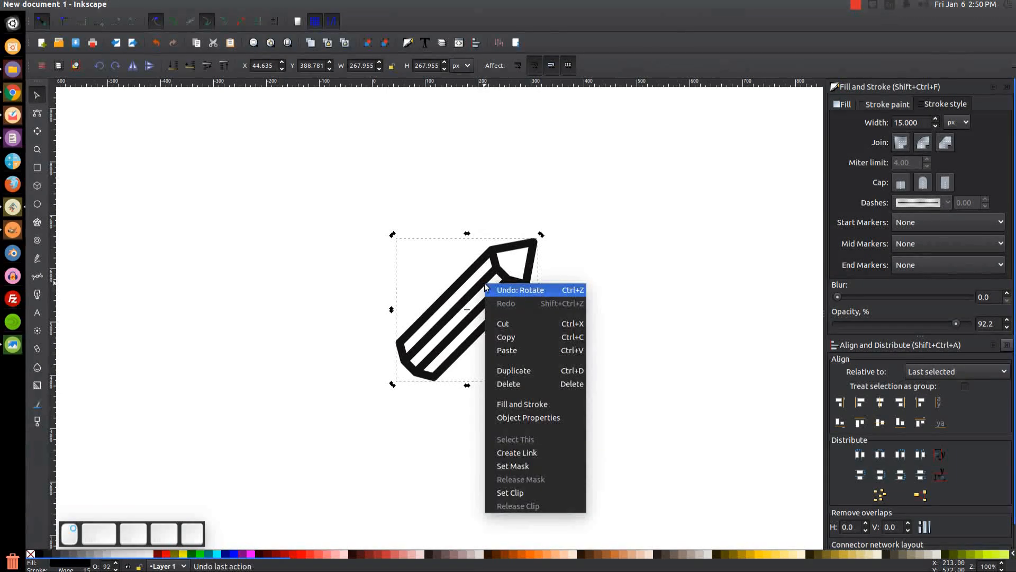
click(507, 372)
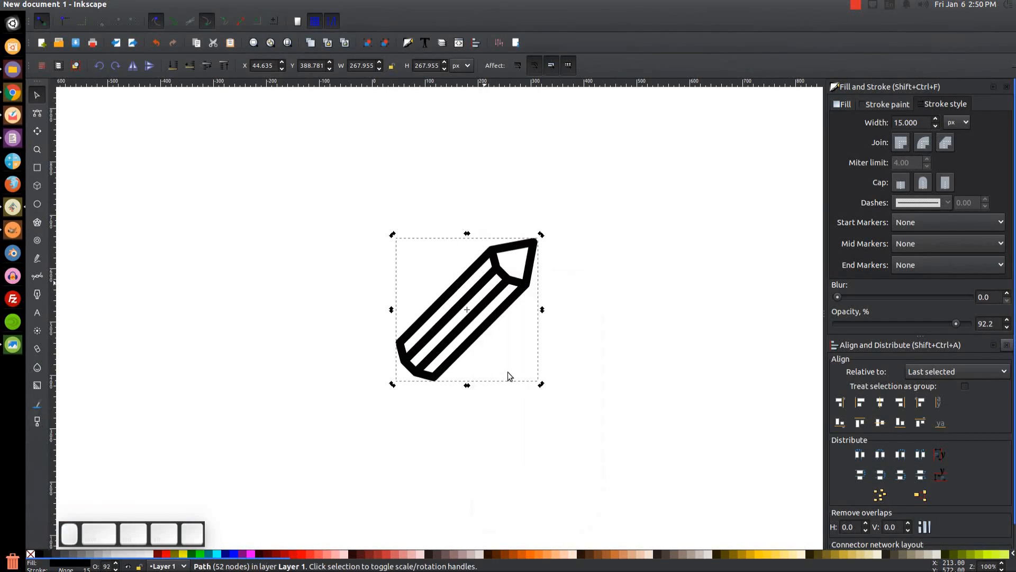
click(132, 65)
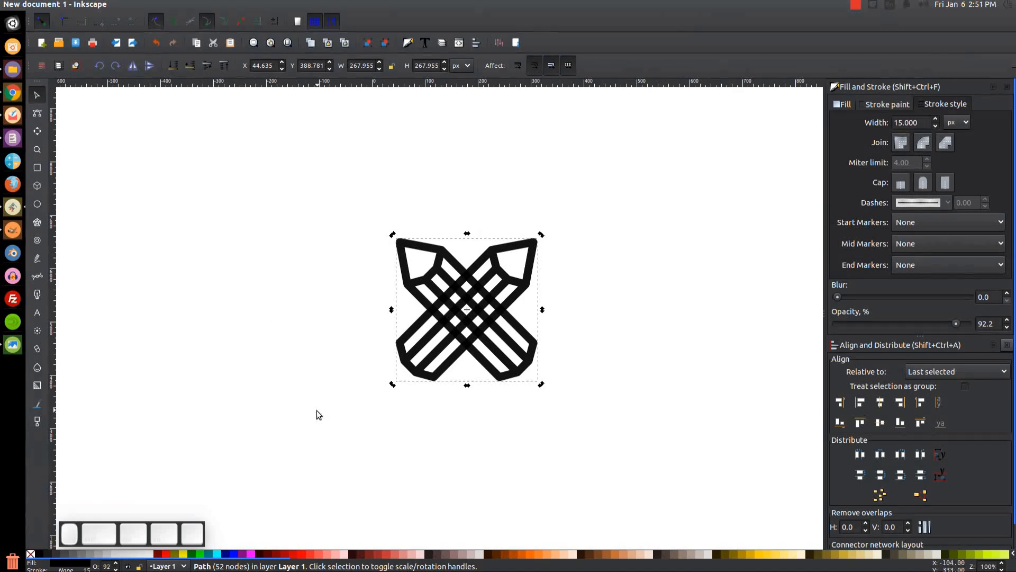
Step: Switch to the image viewer to examine how the pencils overlap in thumbnail.png, and return to the Inkscape drawing
click(15, 349)
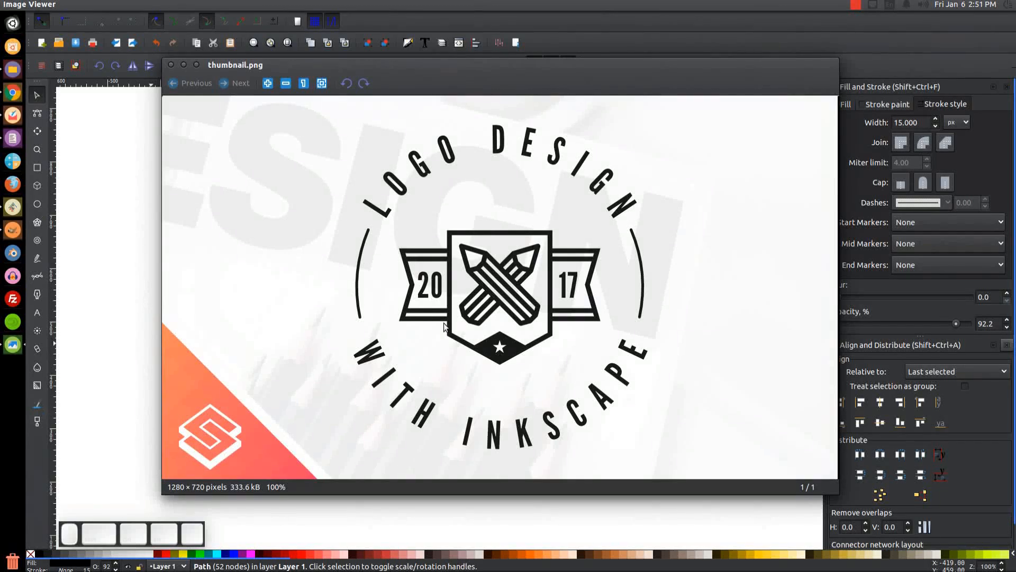
click(171, 64)
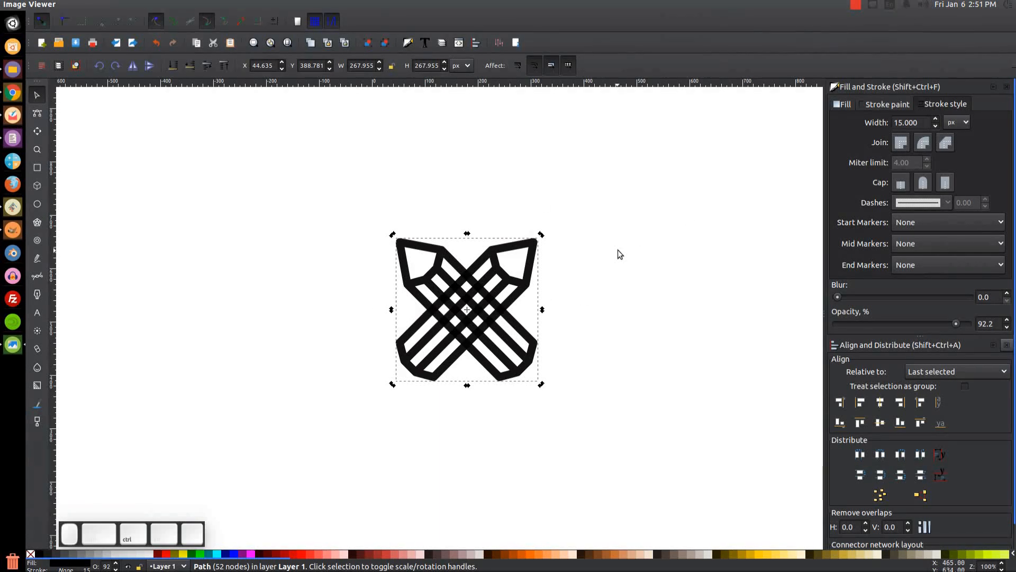
Step: Duplicate the horizontally flipped pencil in place
drag(415, 249, 434, 235)
key(ctrl+z)
key(ctrl+d)
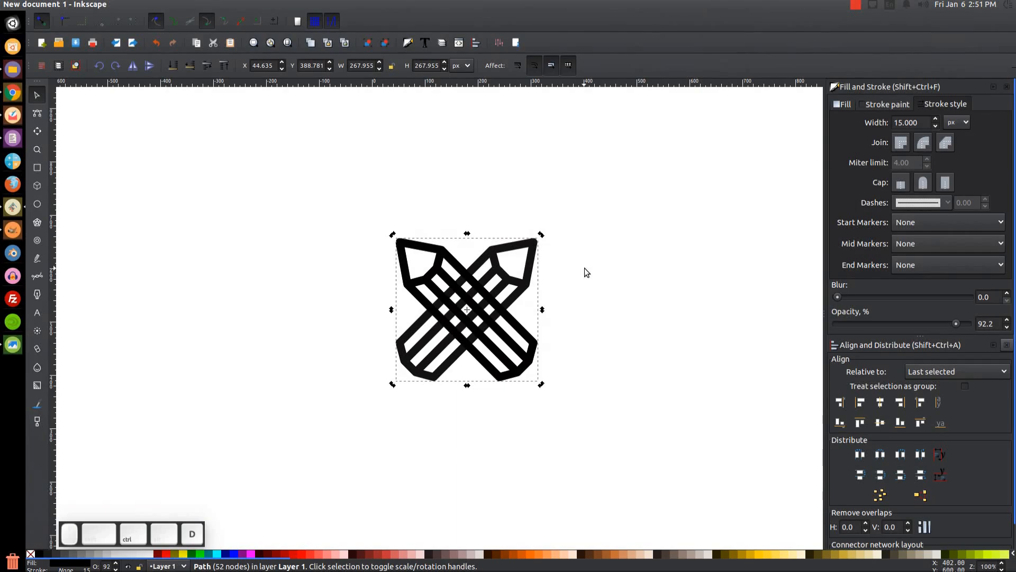
Step: Break apart the duplicated pencil and union its pieces into one solid silhouette
click(175, 5)
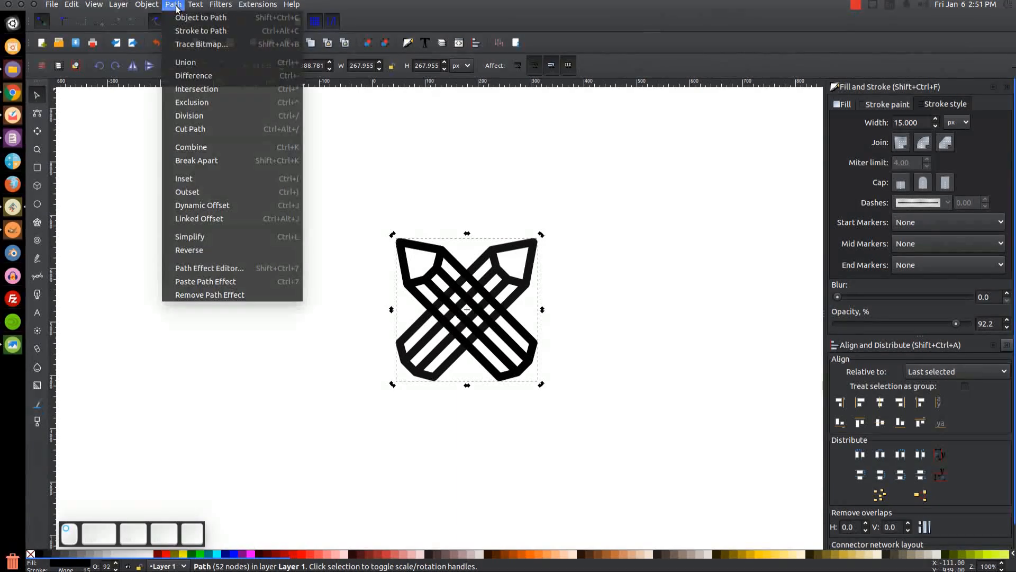
click(203, 161)
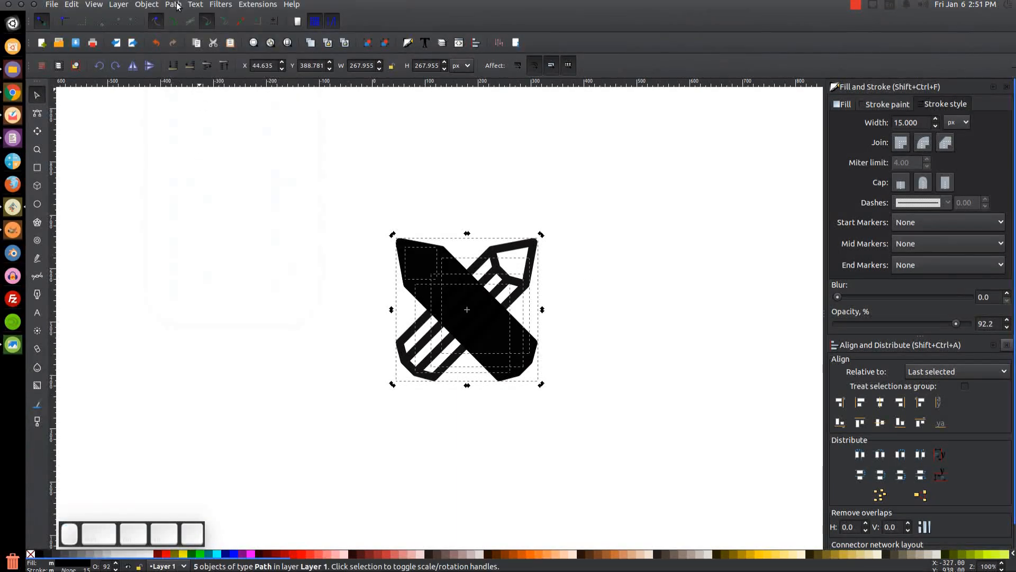
click(175, 5)
click(191, 62)
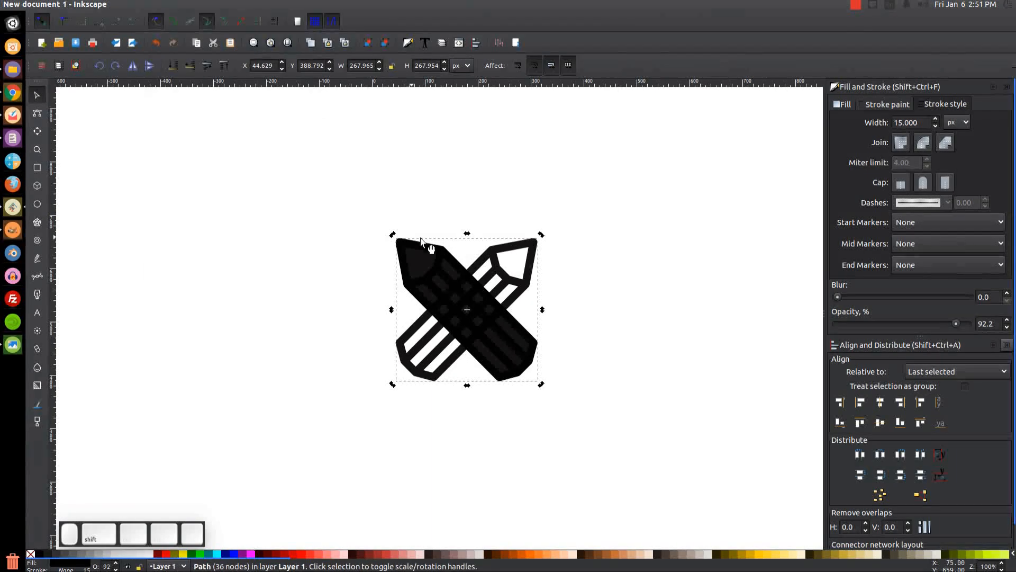
Step: Subtract the solid silhouette from the other pencil so that one pencil appears to cross in front
shift+click(519, 252)
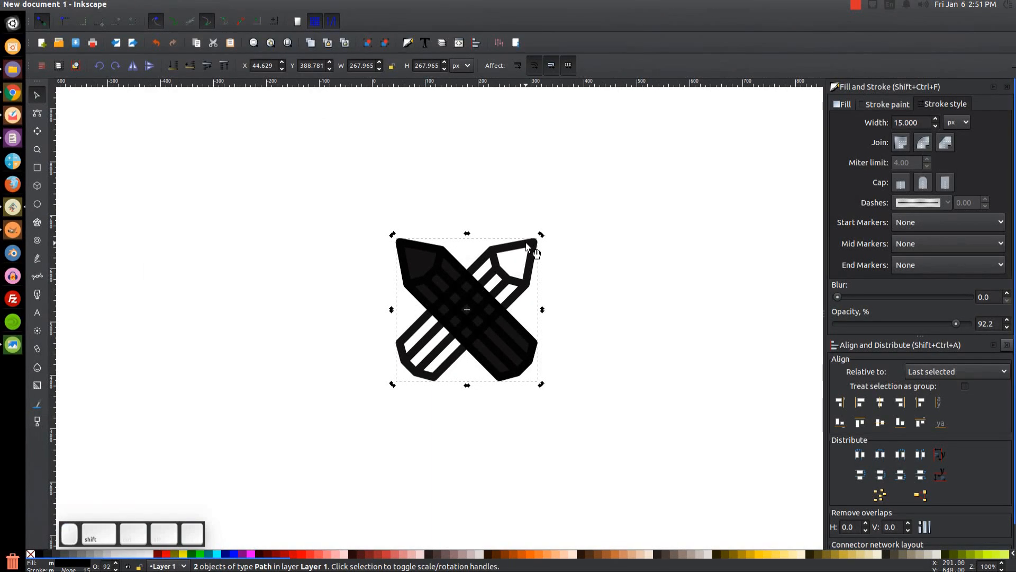
click(177, 4)
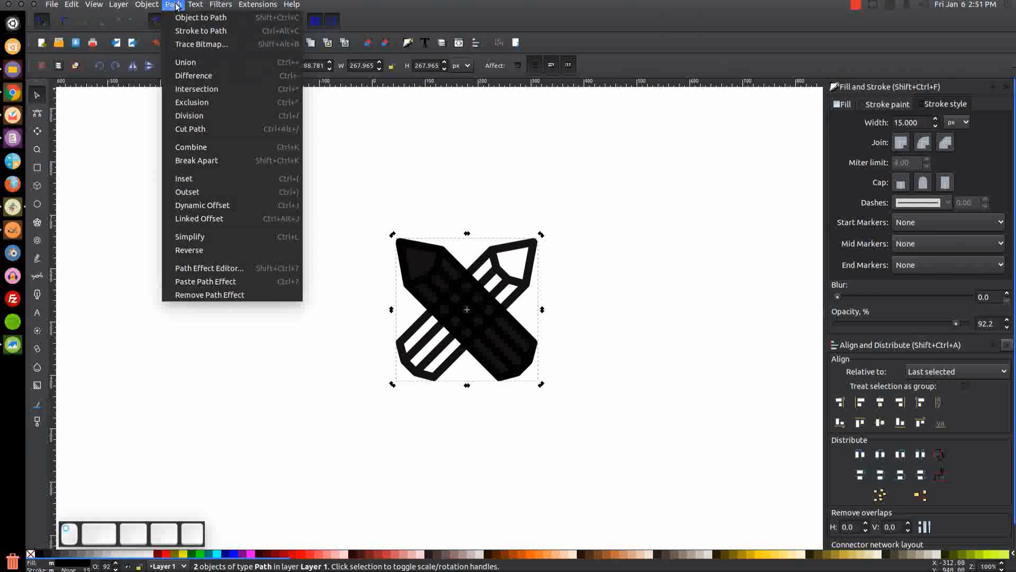
click(202, 77)
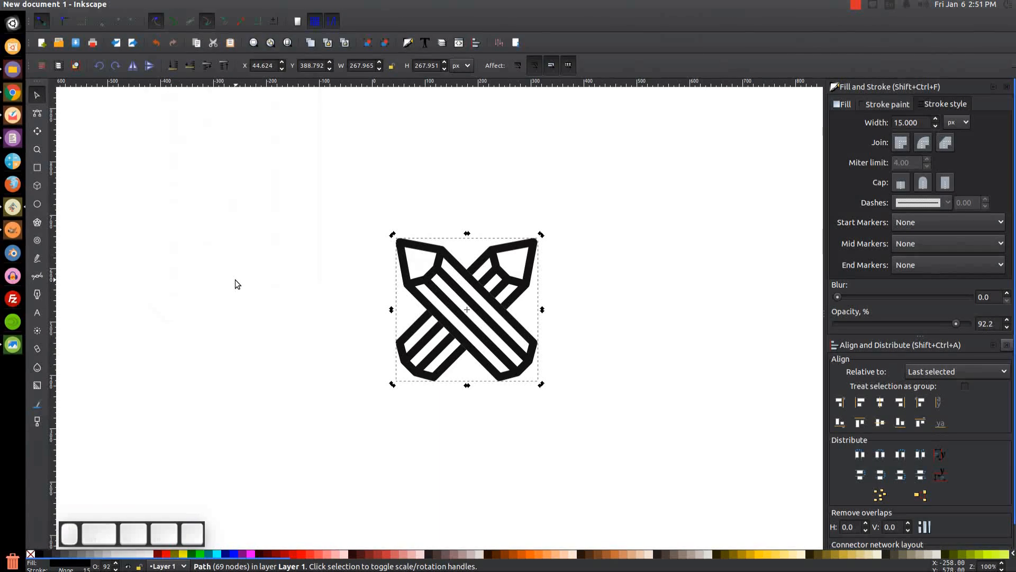
Step: Union both crossed pencils into a single path and set its opacity to 100%
drag(675, 432, 263, 138)
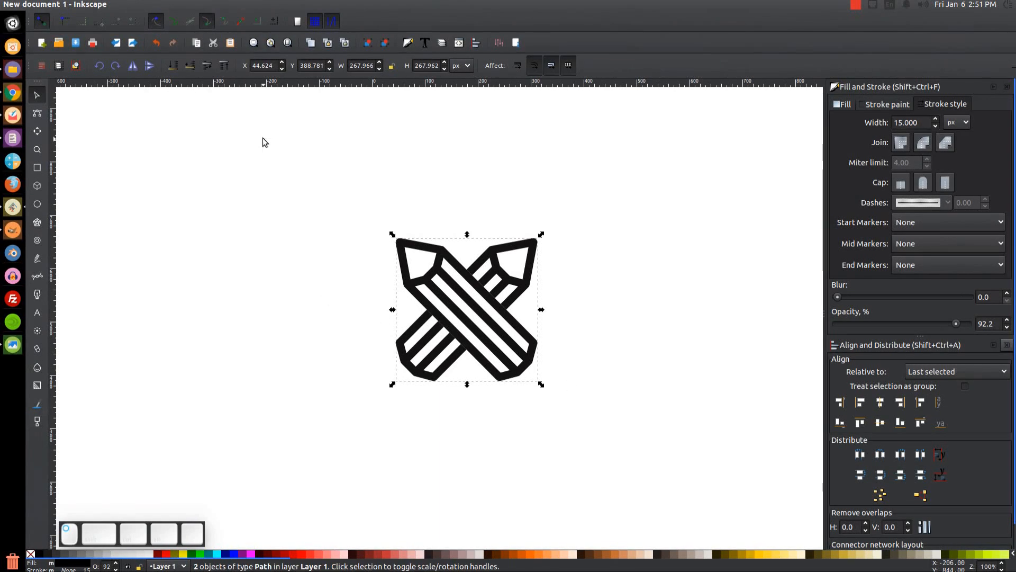
click(180, 6)
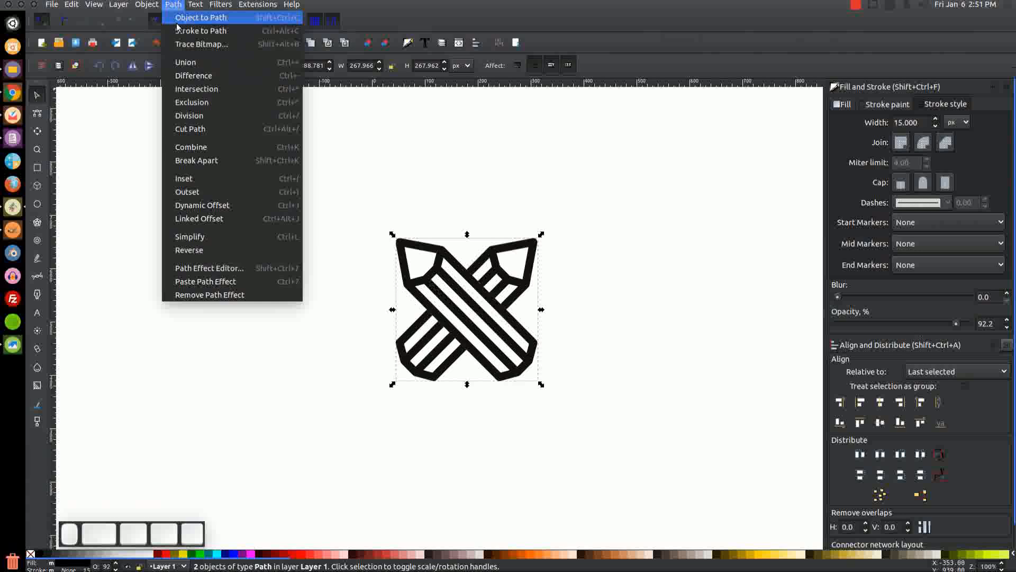
click(182, 62)
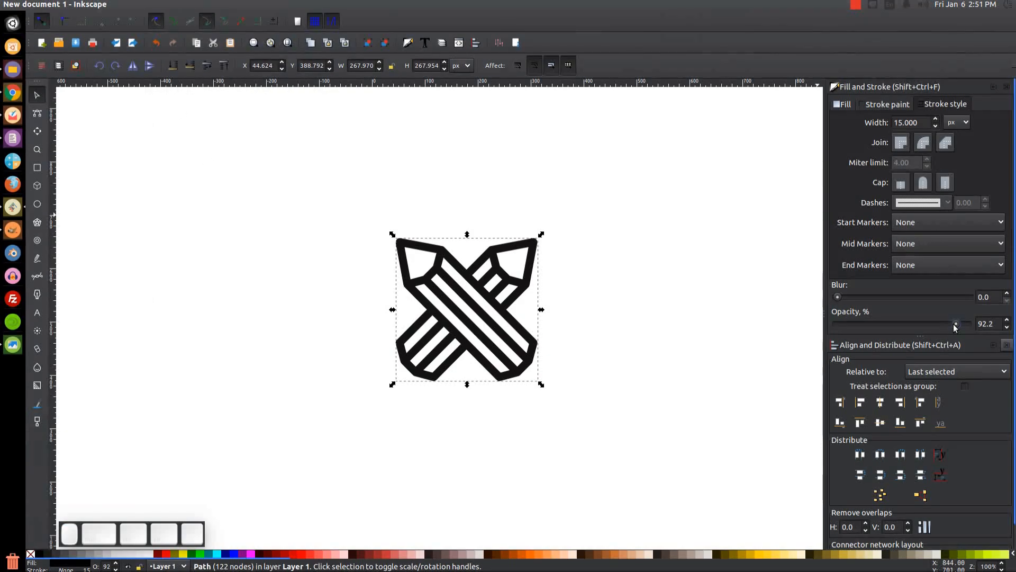
drag(956, 323, 1008, 323)
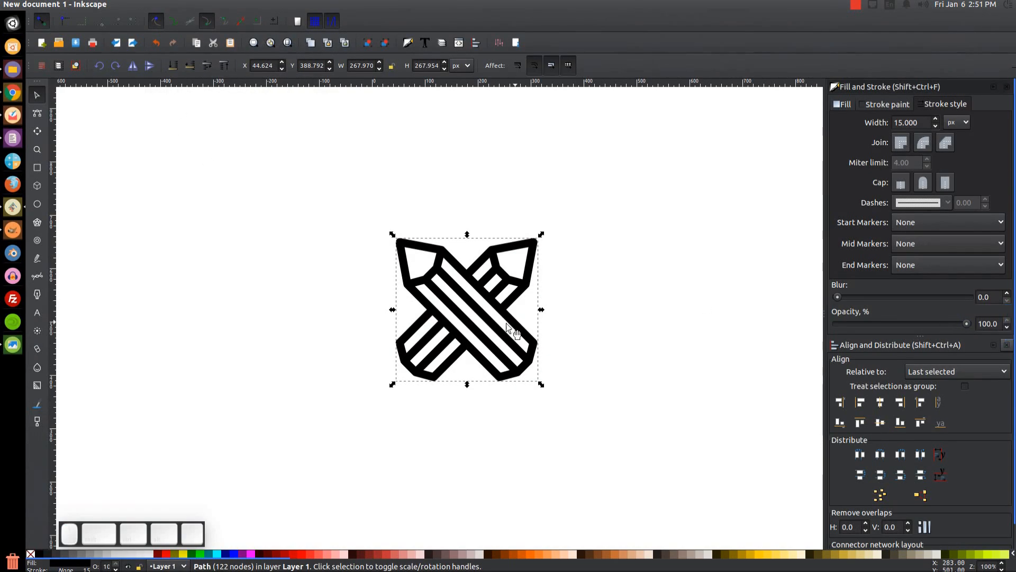
Step: Move the crossed pencils slightly up and left, and check the badge layout in thumbnail.png in the image viewer before returning to Inkscape
drag(472, 334, 449, 311)
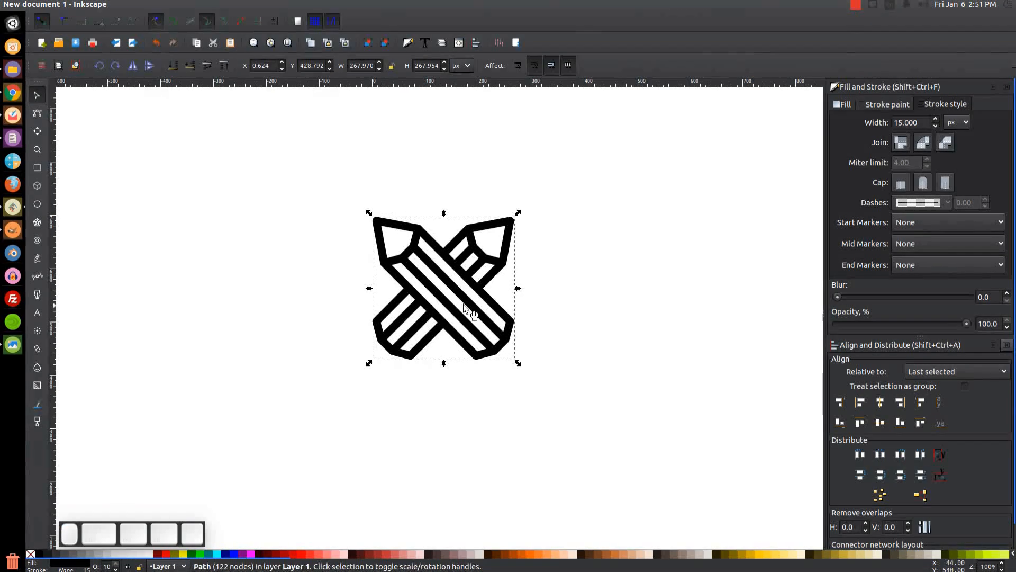
drag(483, 341, 497, 352)
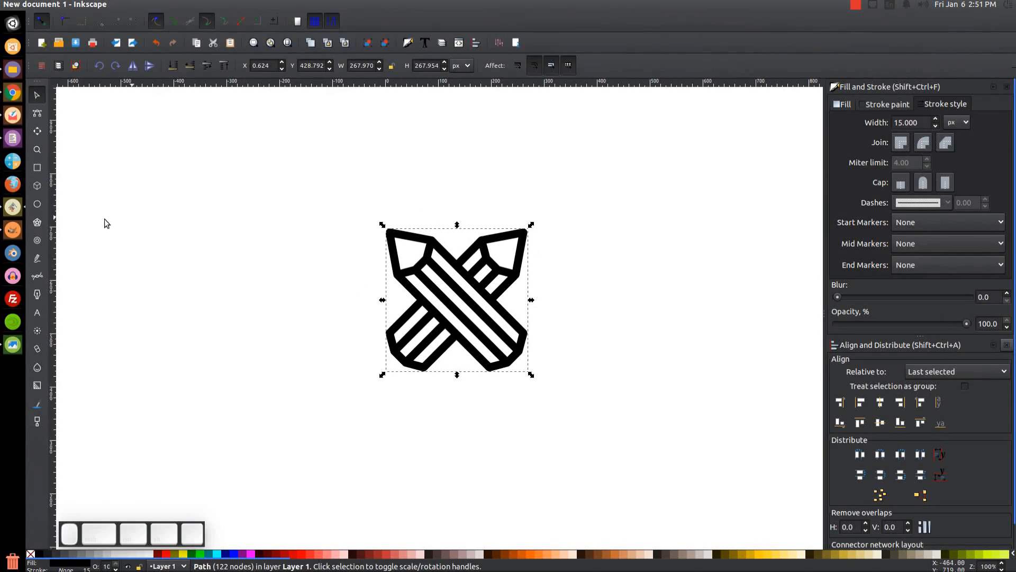
click(11, 346)
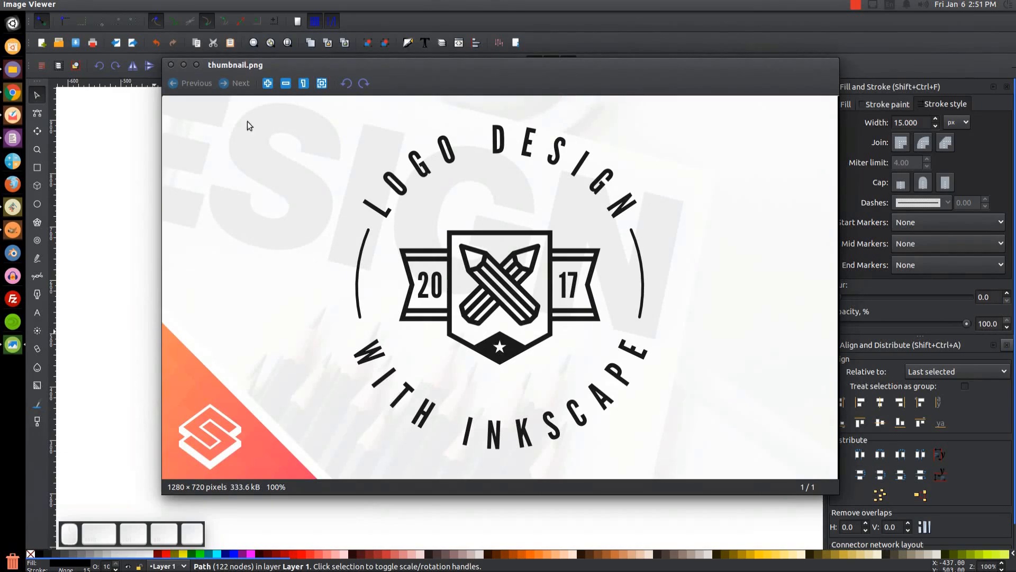
click(185, 66)
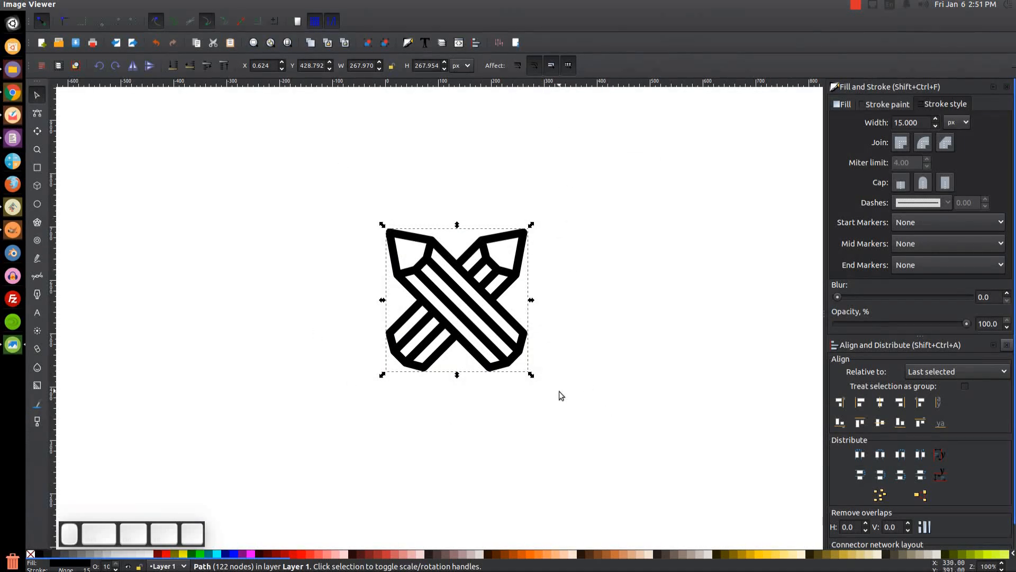
Step: Draw a square about 368 px wide, place it around the crossed pencils, and give its outline miter joins
click(38, 168)
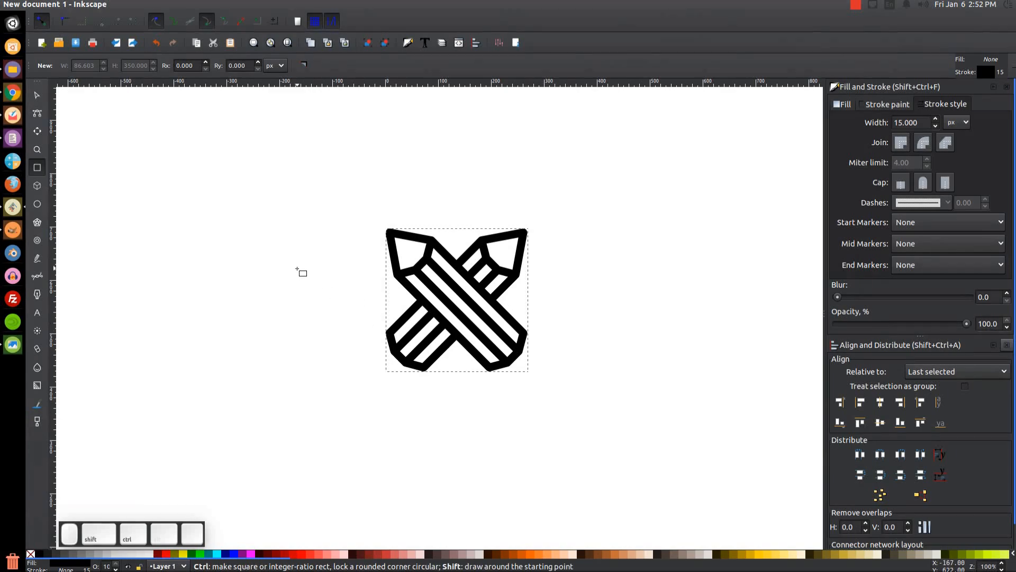
drag(297, 269, 415, 366)
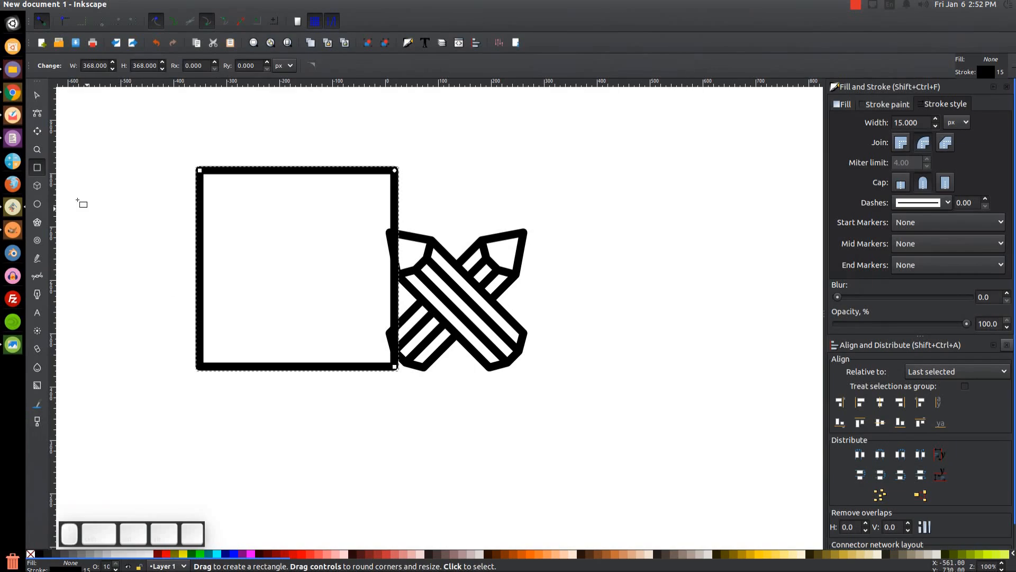
click(38, 95)
drag(336, 177, 483, 202)
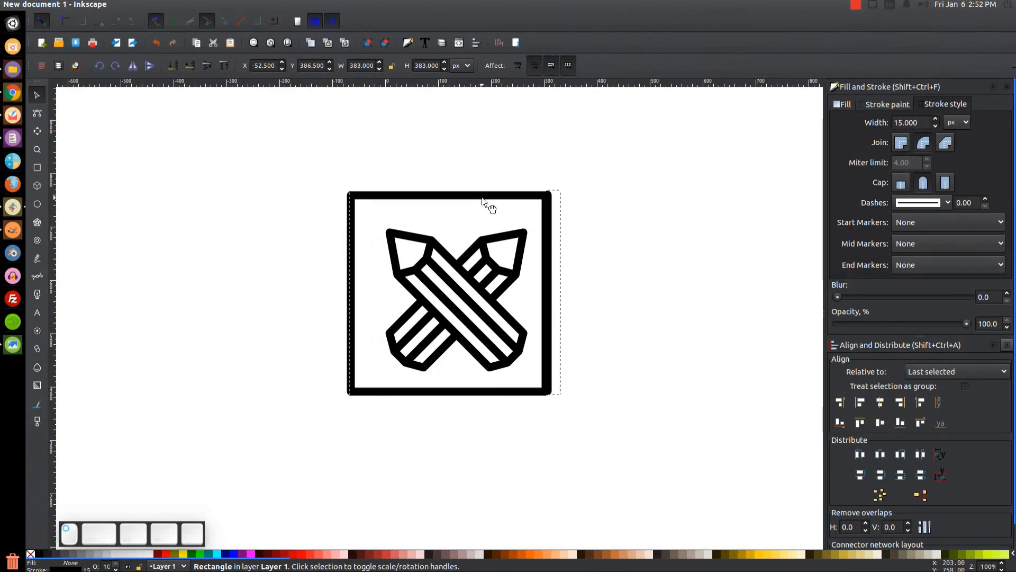
click(900, 144)
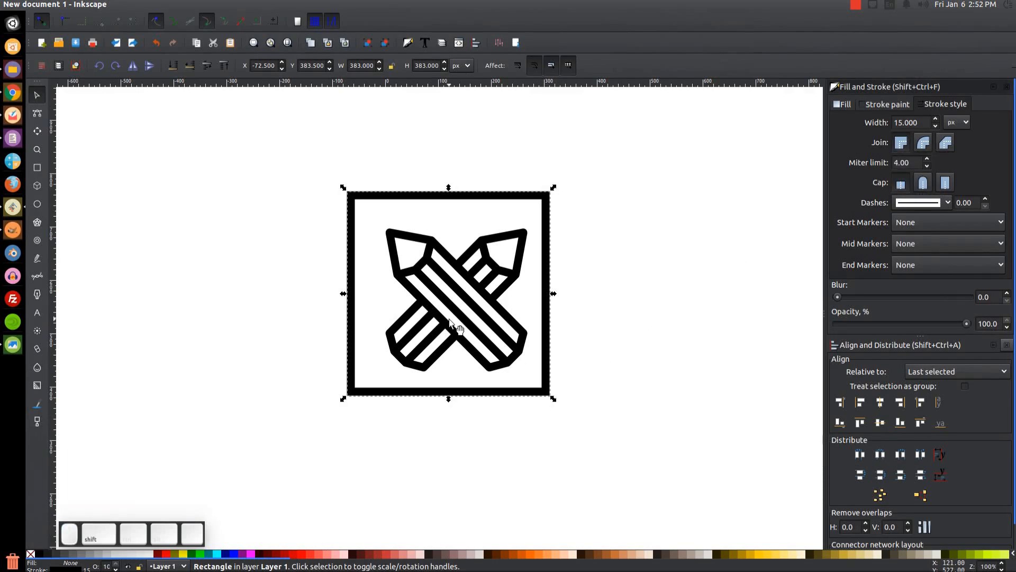
Step: Center the square on the crossed pencils both horizontally and vertically
shift+click(415, 239)
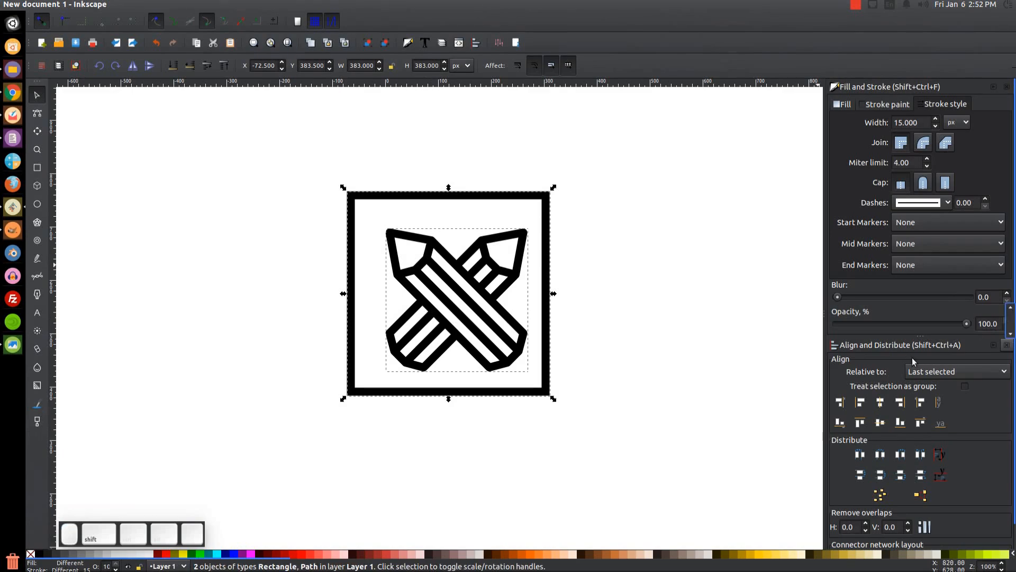
click(881, 403)
click(880, 423)
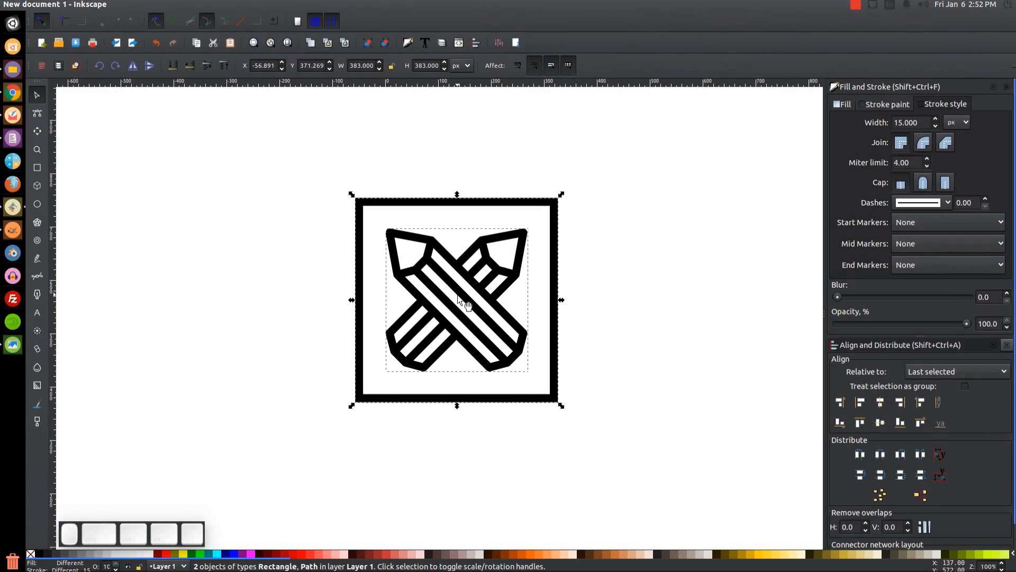
click(675, 341)
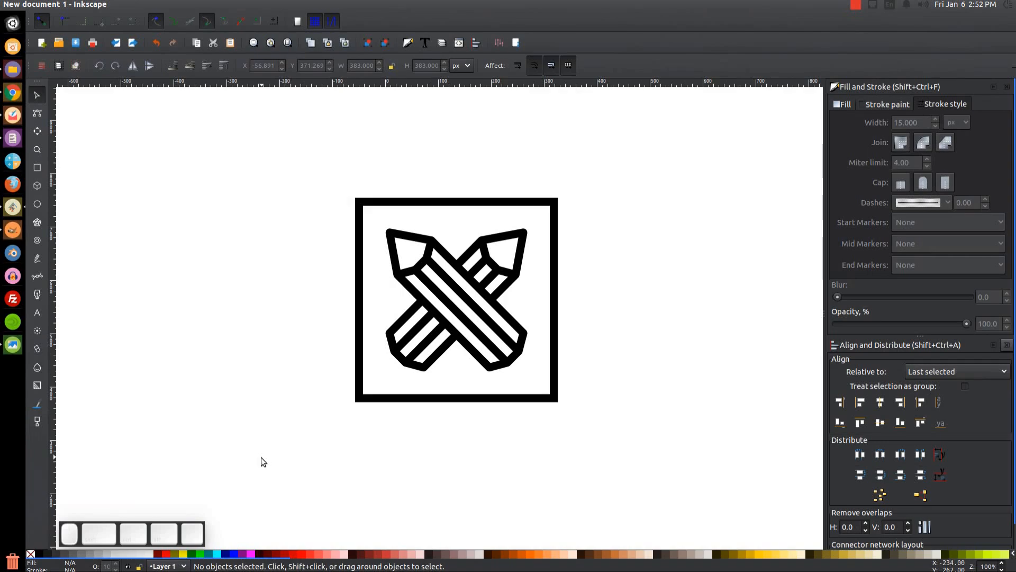
Step: Shrink the square uniformly about its center to about 327 px so it frames the pencils more tightly
click(554, 275)
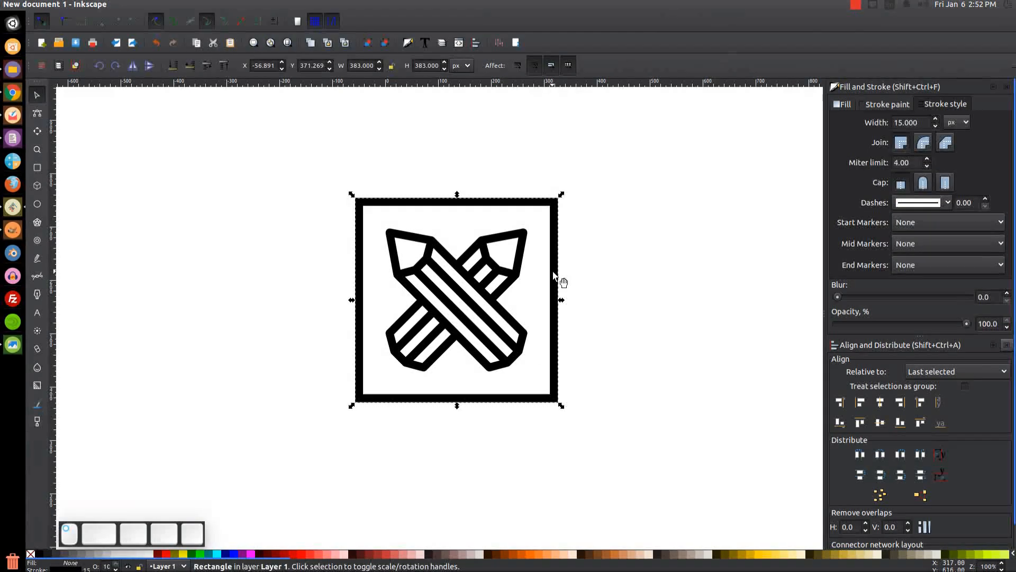
drag(562, 301, 548, 303)
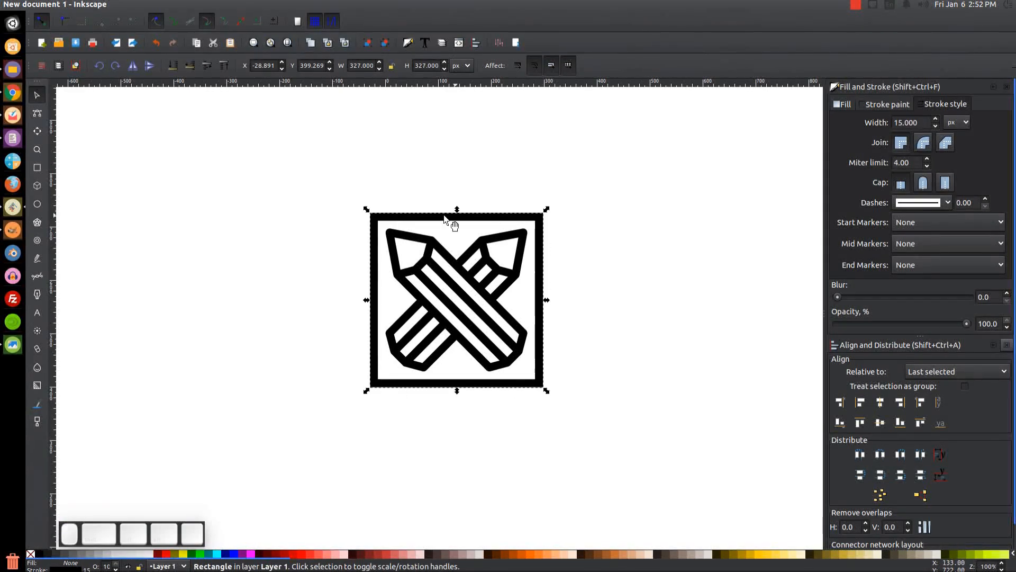
mouse_move(463, 370)
mouse_down()
mouse_move(481, 372)
mouse_move(445, 294)
mouse_move(444, 329)
mouse_up()
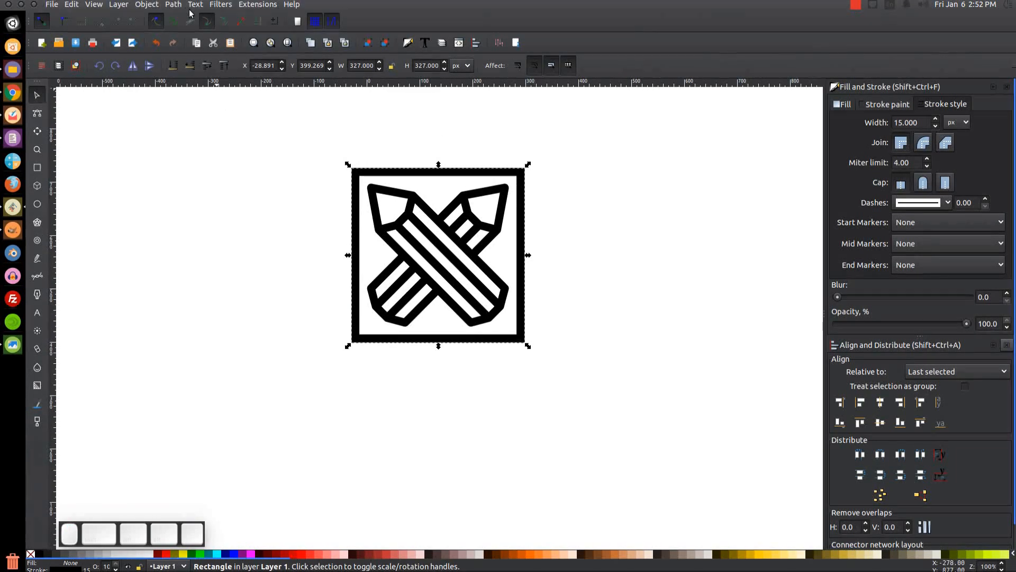
Step: Convert the square to a path and insert a node at the midpoint of its bottom edge
click(173, 4)
click(180, 19)
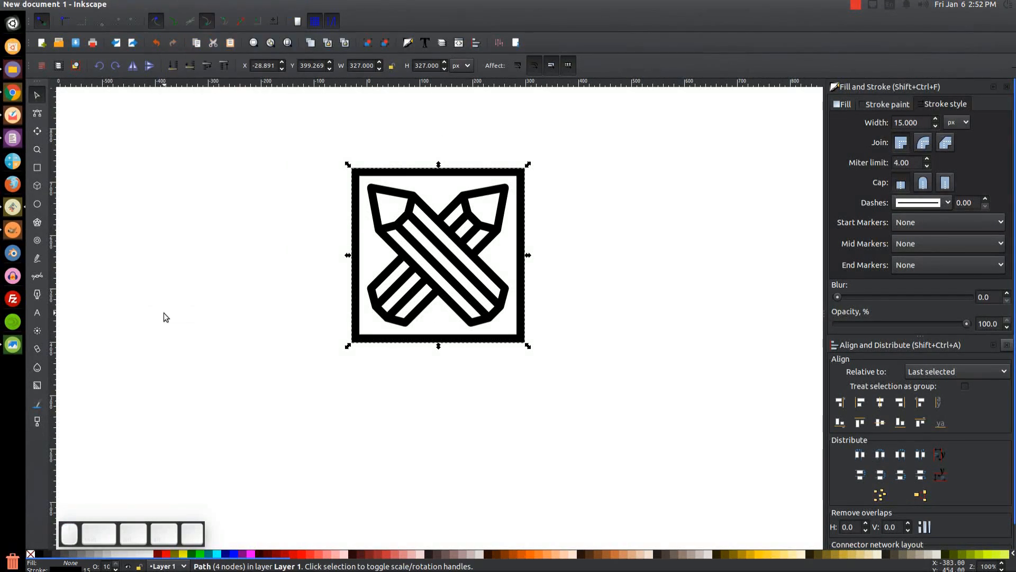
click(38, 113)
drag(623, 400, 293, 317)
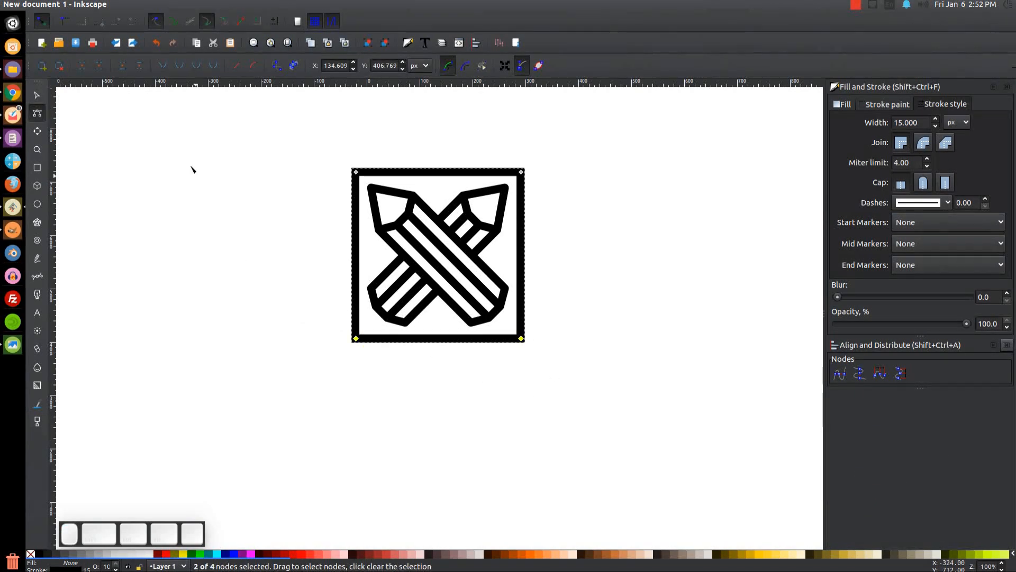
click(43, 66)
click(438, 339)
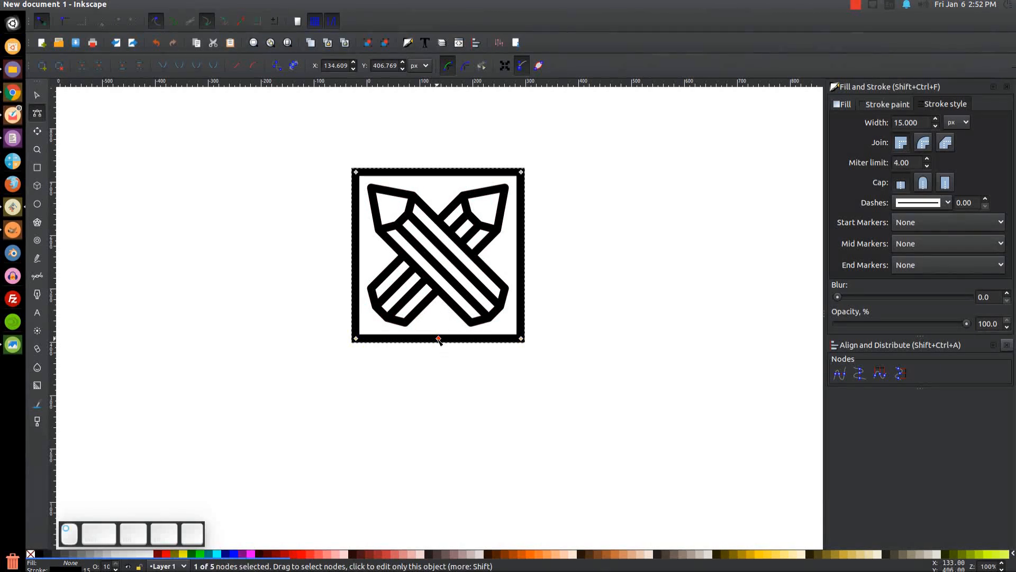
Step: Pull the bottom midpoint node straight down by about 112 px to give the frame a pointed shield shape
key(ctrl)
drag(438, 339, 439, 398)
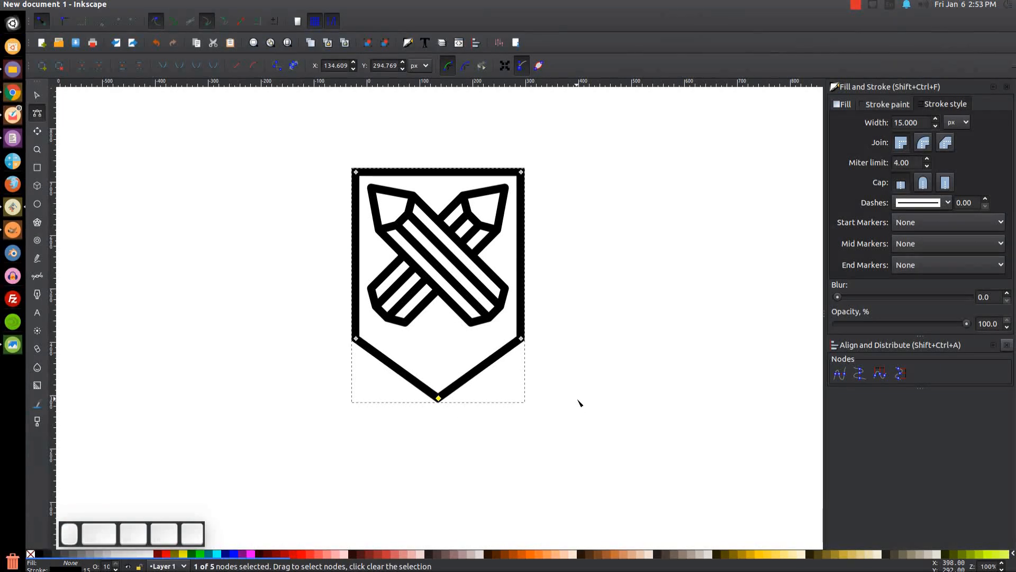
drag(578, 399, 575, 394)
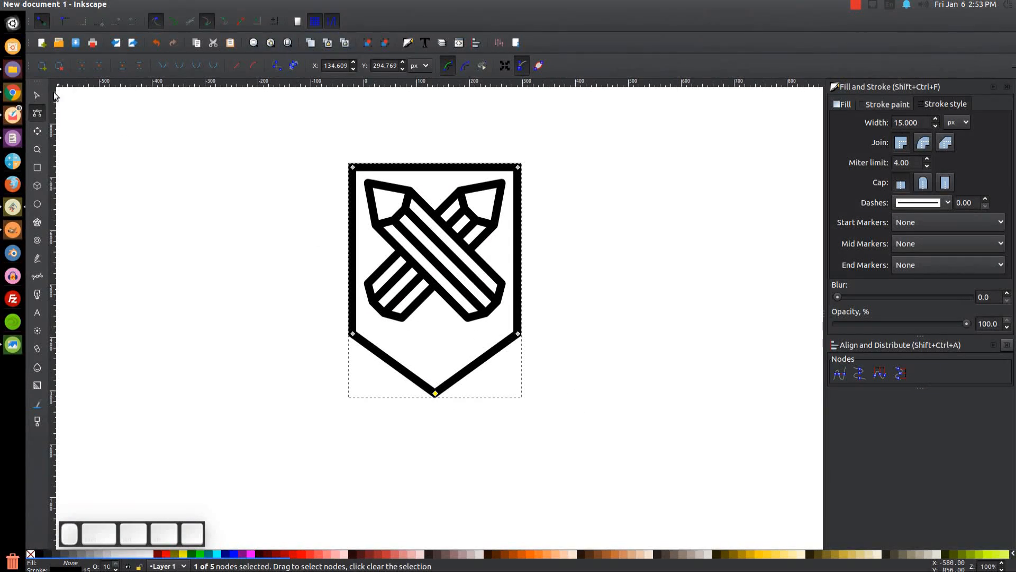
Step: Duplicate the shield frame in place, fill the copy with red and remove its stroke
click(37, 96)
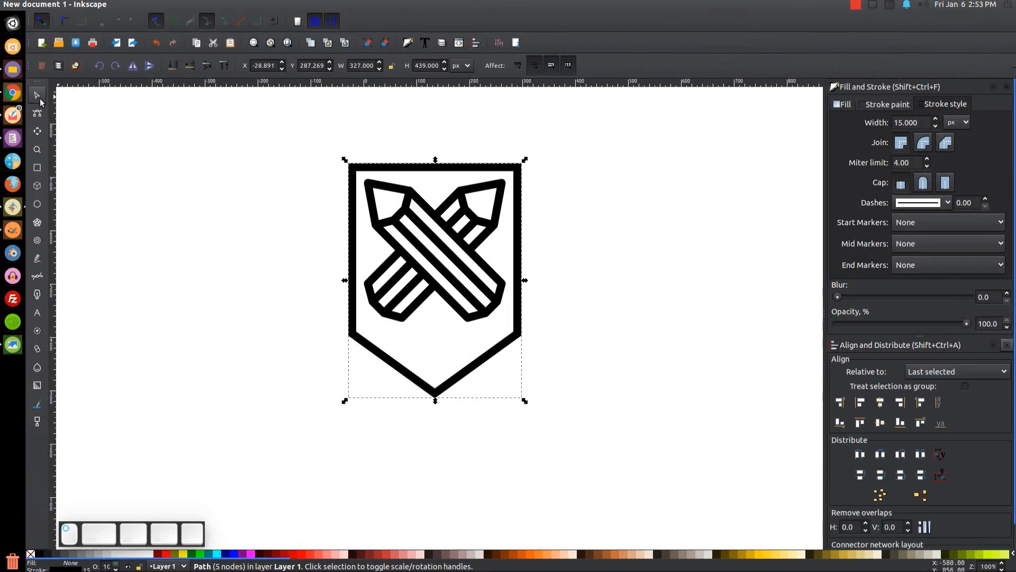
right_click(458, 170)
click(488, 253)
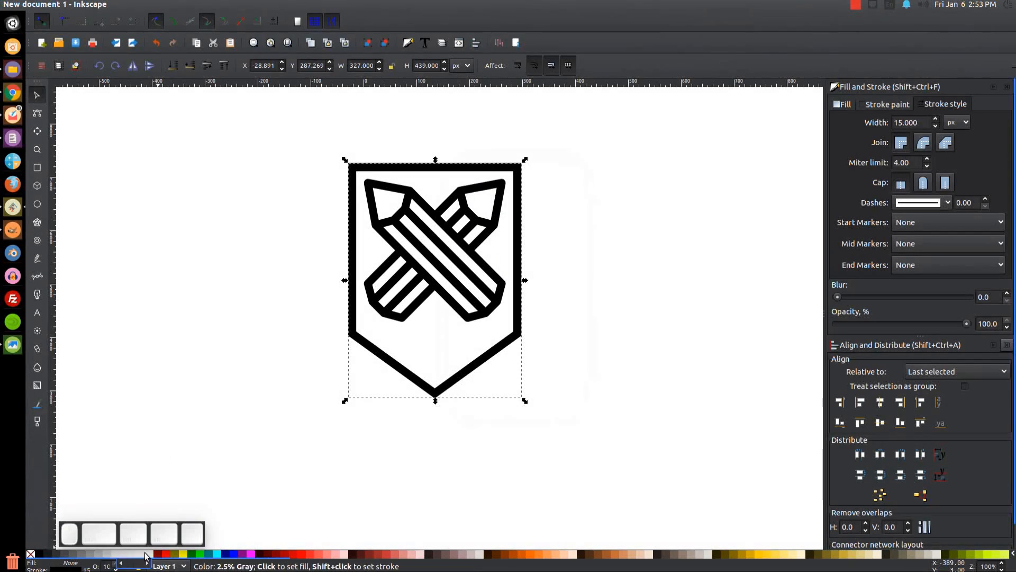
click(165, 555)
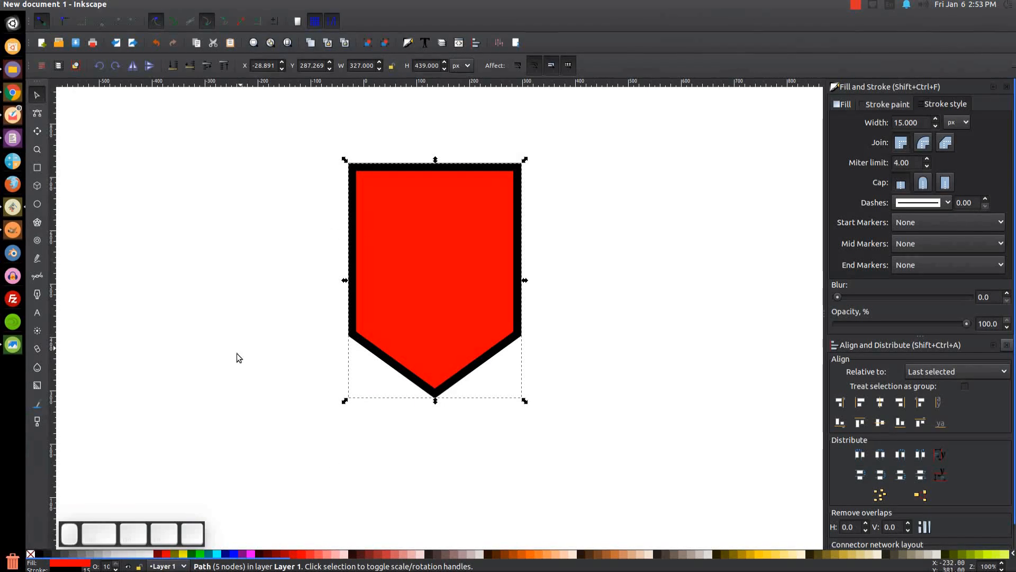
shift+click(30, 554)
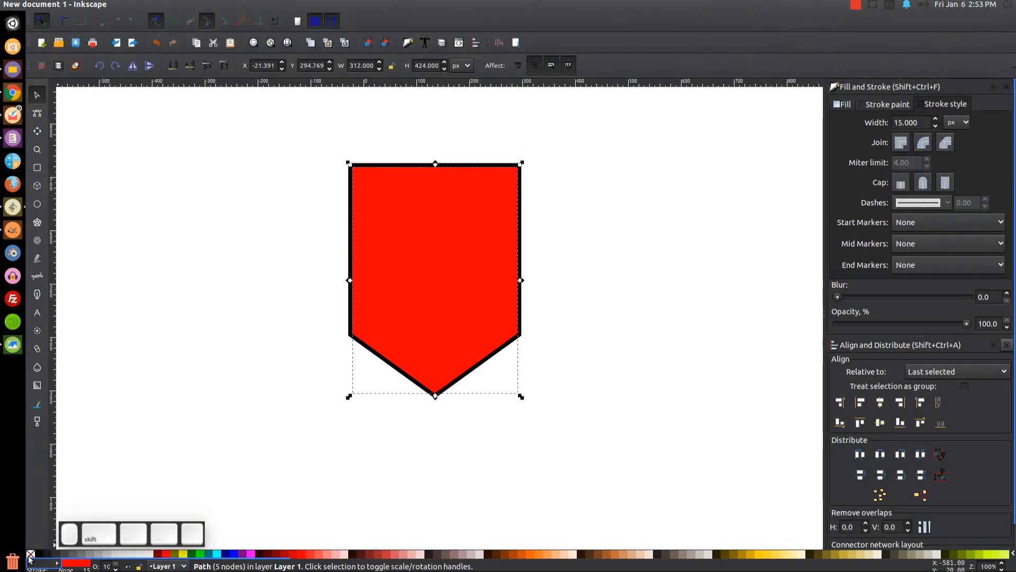
Step: Flip the red shield copy vertically and lower its opacity to about 53.3%
click(149, 66)
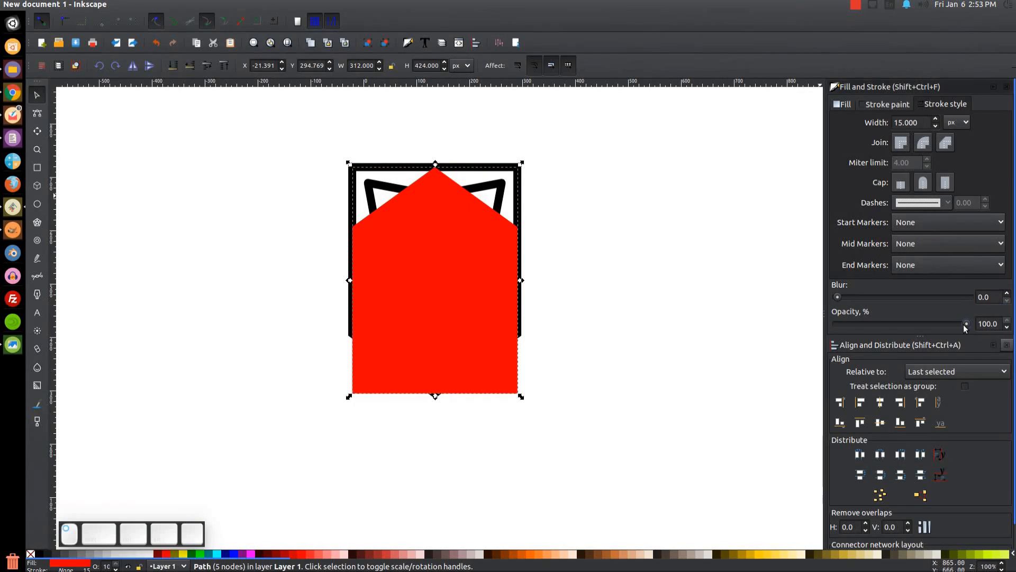
drag(932, 329, 906, 328)
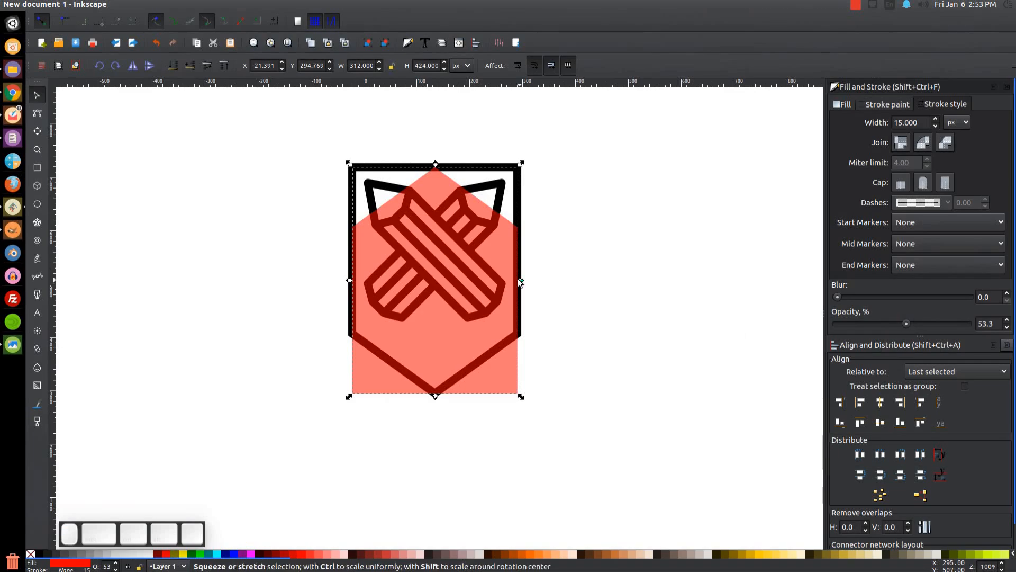
Step: Move the red shield copy straight down by about 321 px, overlapping only the frame's point, and check it against the reference thumbnail.png
drag(462, 203, 454, 377)
click(12, 349)
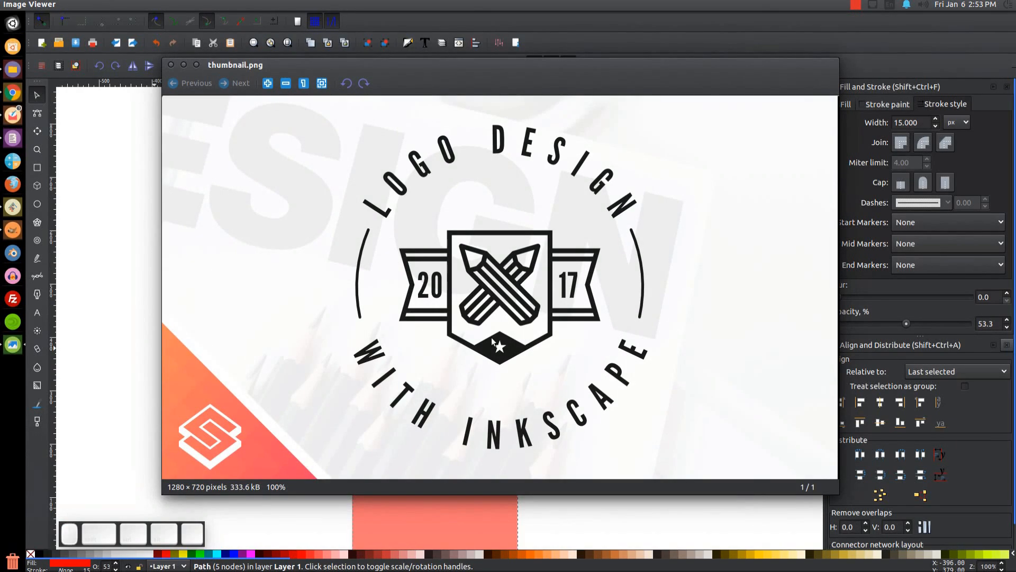
click(184, 64)
drag(619, 358, 626, 329)
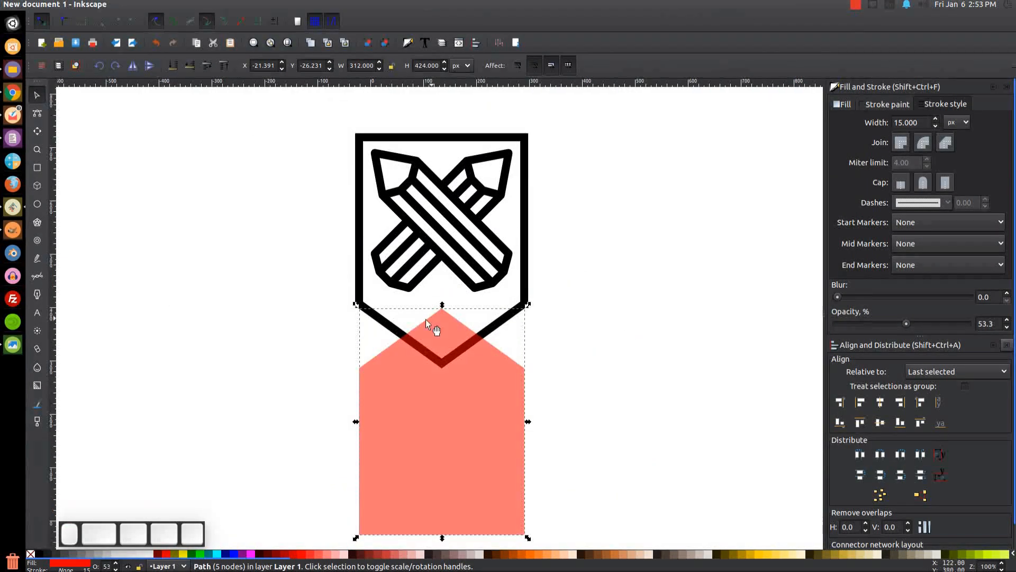
drag(462, 350, 465, 362)
Step: Duplicate the shield frame in place and intersect the duplicate with the red shape to form a diamond at the shield's point
click(527, 280)
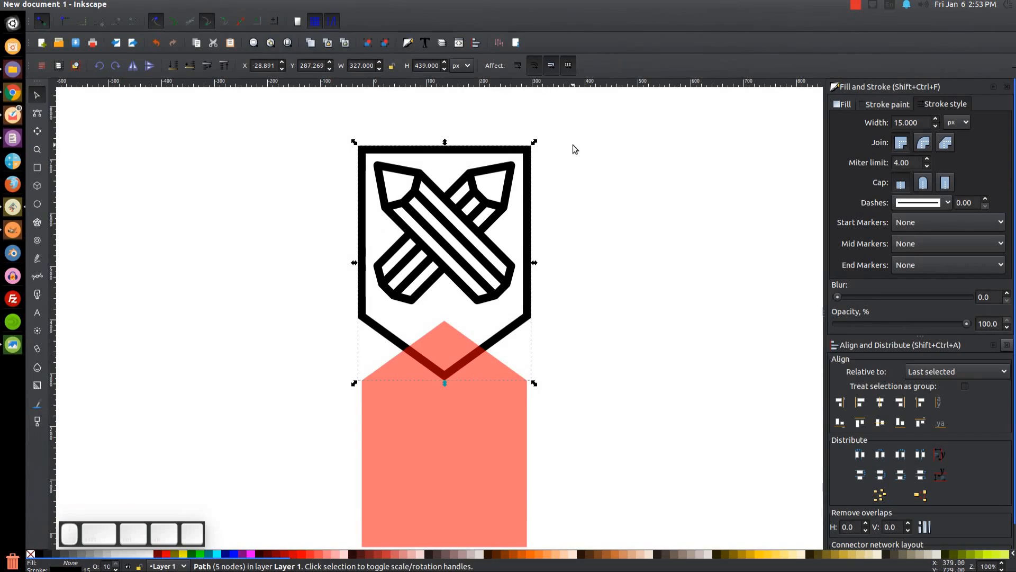
key(Home)
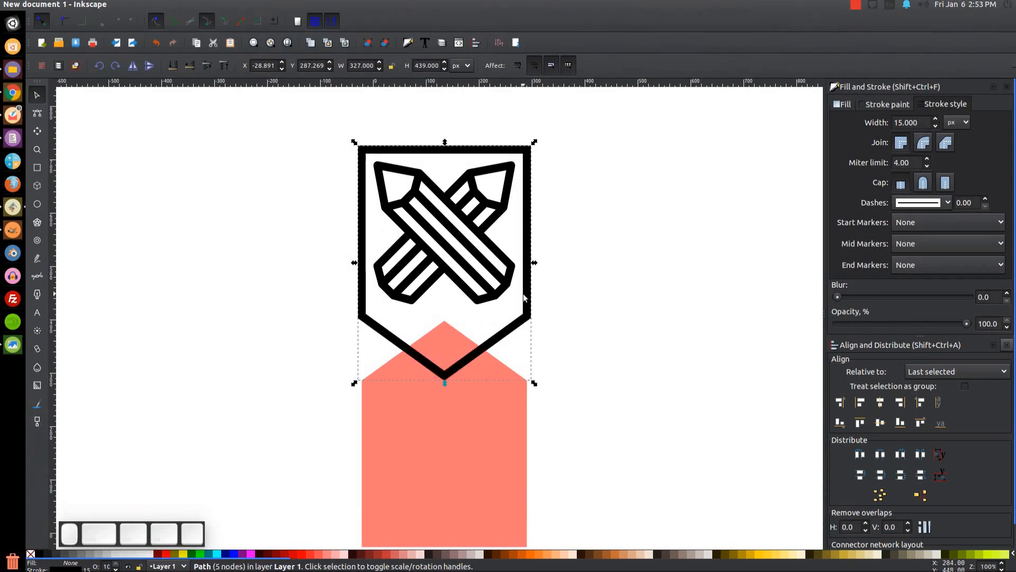
shift+click(398, 419)
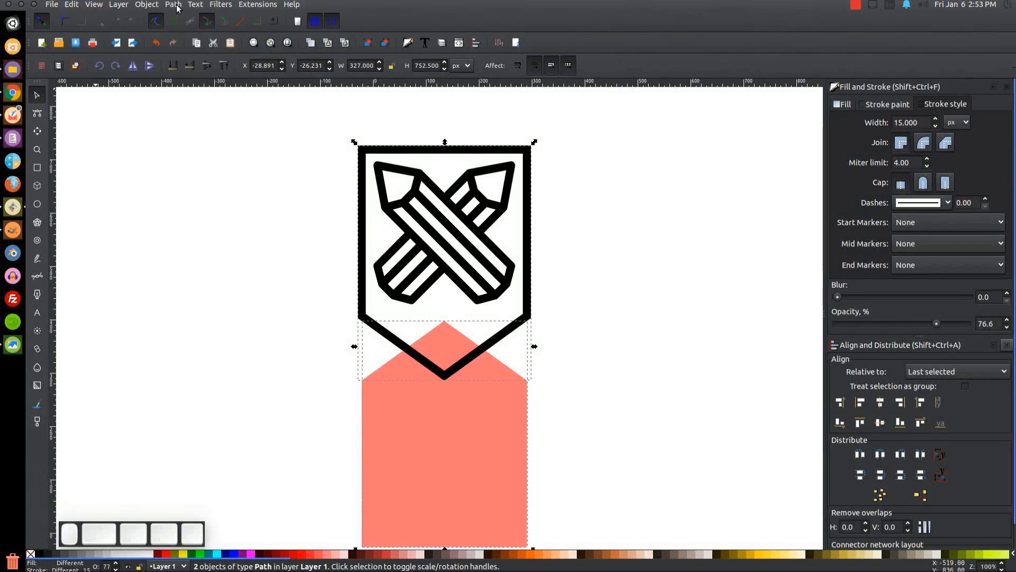
click(173, 5)
click(207, 94)
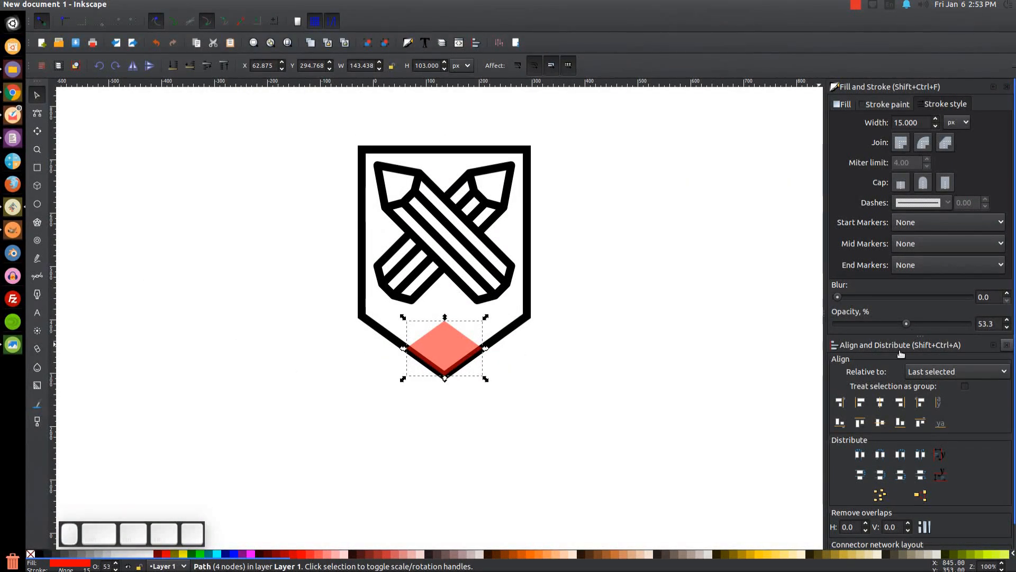
Step: Set the diamond's opacity to 100% and fill it with black
drag(909, 327, 968, 324)
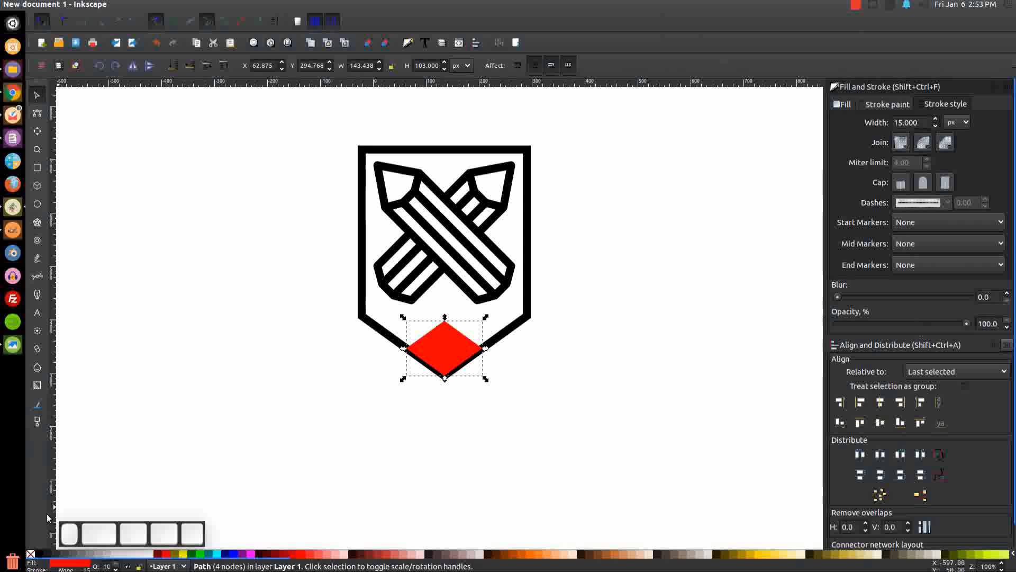
click(54, 552)
drag(529, 405, 553, 405)
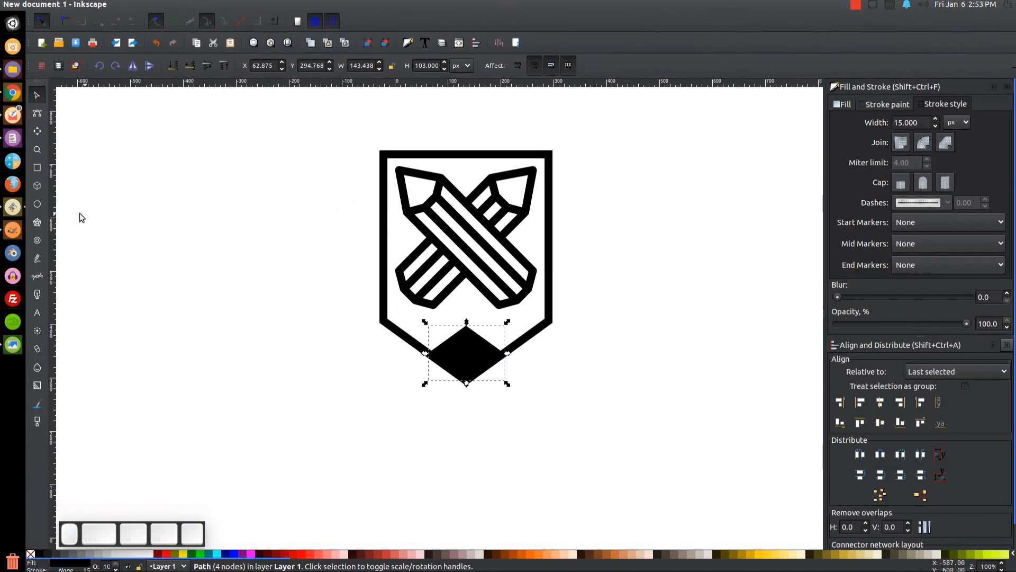
Step: Draw a star about 199 px wide beside the shield, with 5 corners, a spoke ratio of 0.375 and rounding 0
click(42, 224)
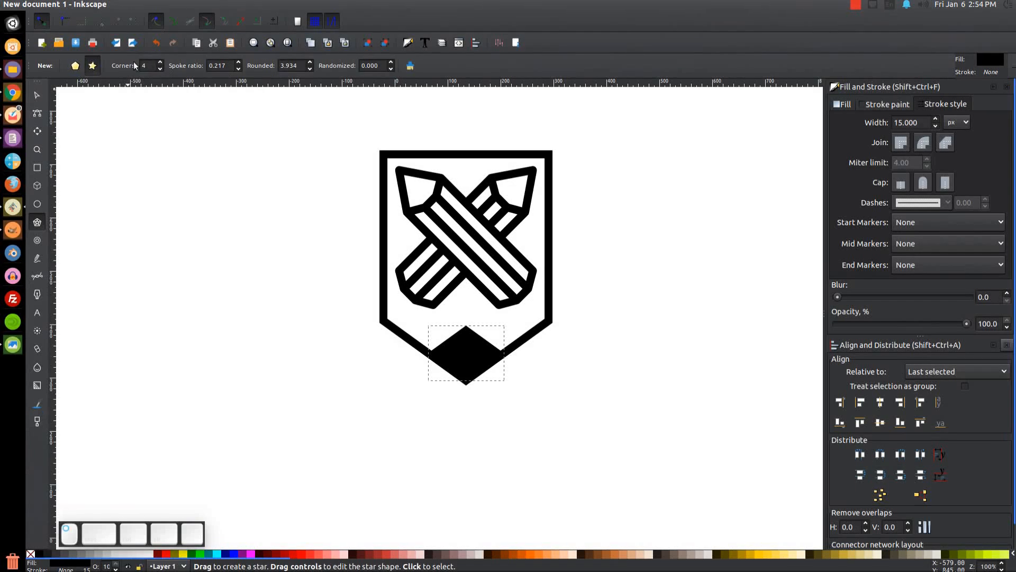
double_click(150, 65)
text(5)
click(226, 65)
key(BackSpace)
text(375)
key(Tab)
text(0)
key(Tab)
click(380, 63)
drag(226, 271, 264, 312)
click(37, 95)
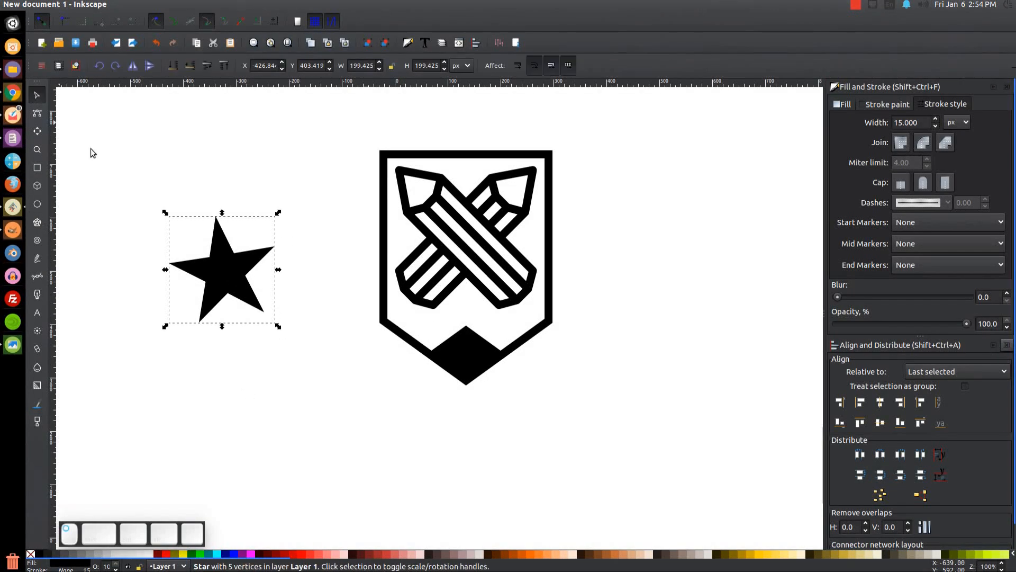
Step: Rotate the star so one tip points straight up and move it over the black diamond
click(222, 253)
drag(279, 211, 297, 213)
drag(249, 305, 491, 391)
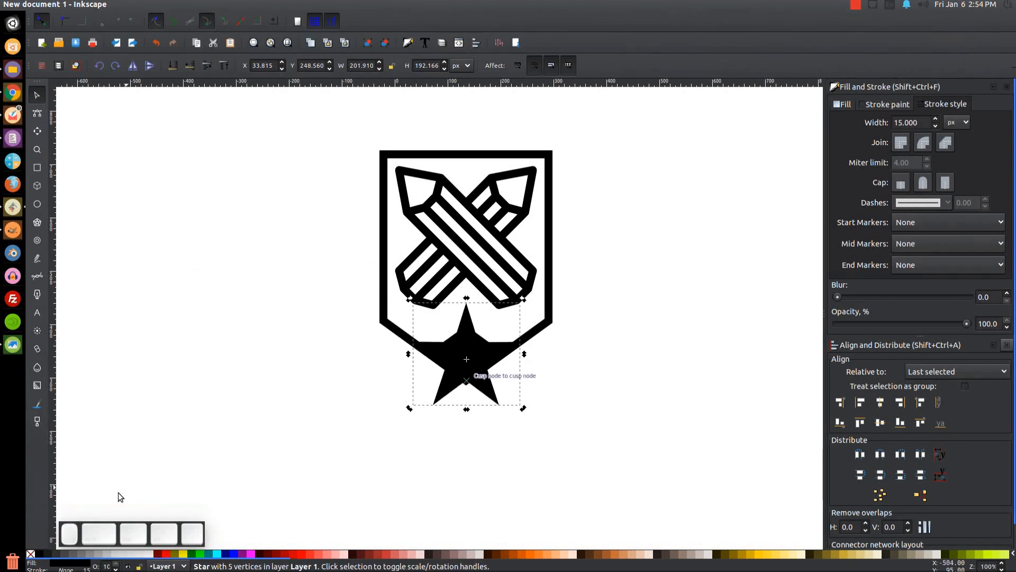
Step: Fill the star with white and scale it proportionally around its center to about 40 px wide so it fits inside the diamond
click(148, 554)
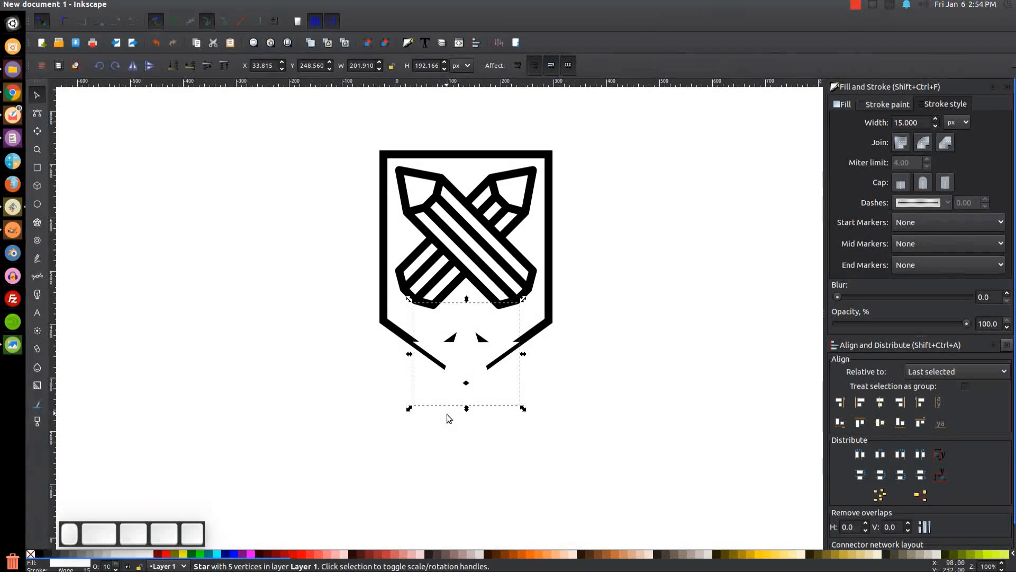
key(ctrl+shift)
drag(526, 410, 479, 371)
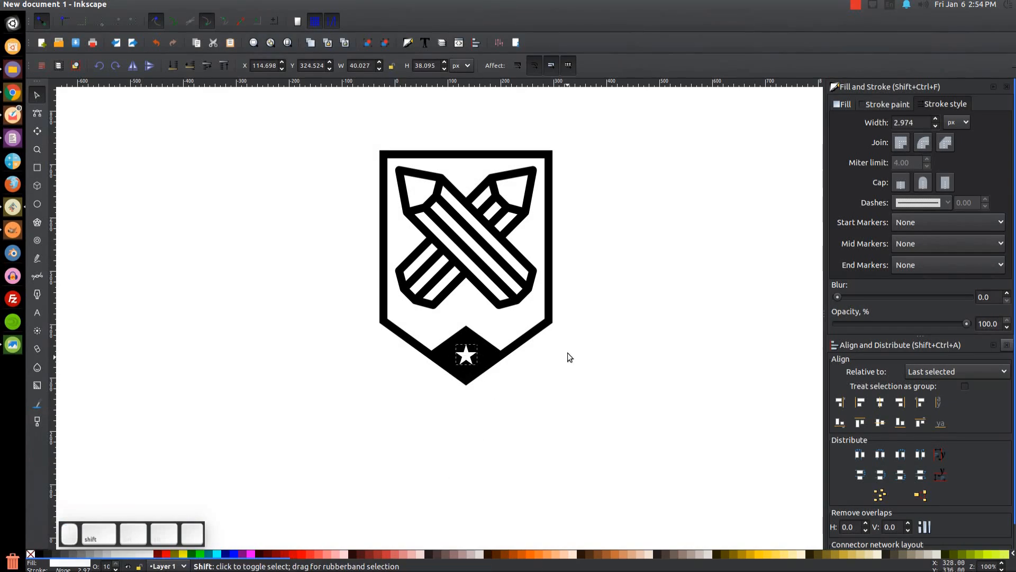
Step: Center the star horizontally on the shield frame and deselect everything
shift+click(552, 311)
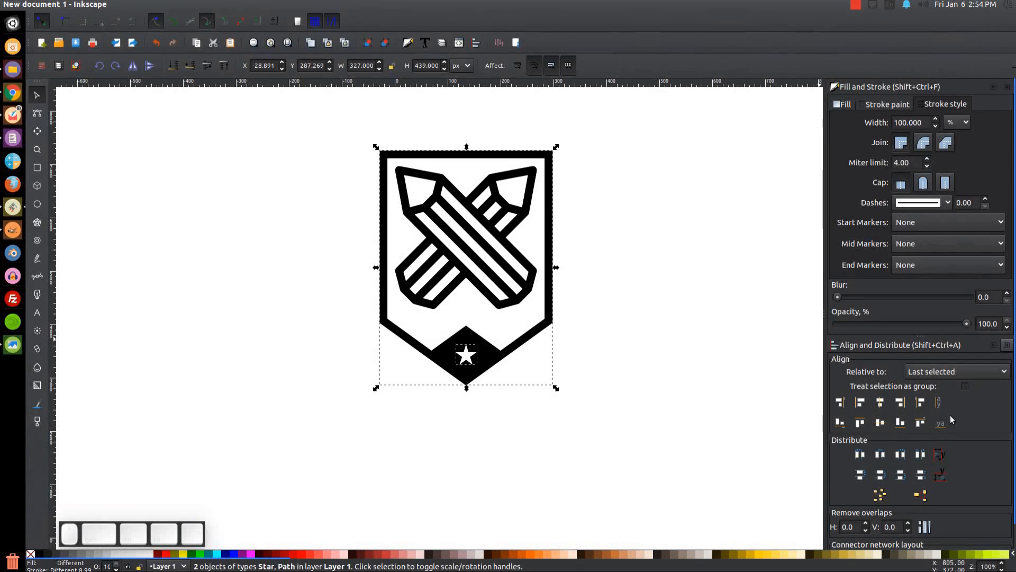
click(883, 403)
click(883, 404)
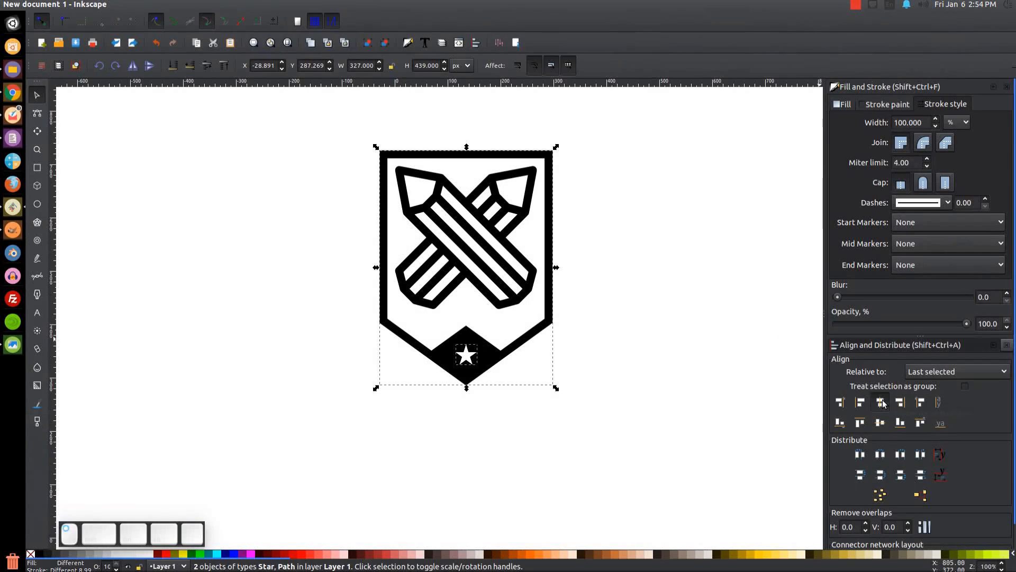
click(480, 465)
drag(420, 334, 395, 379)
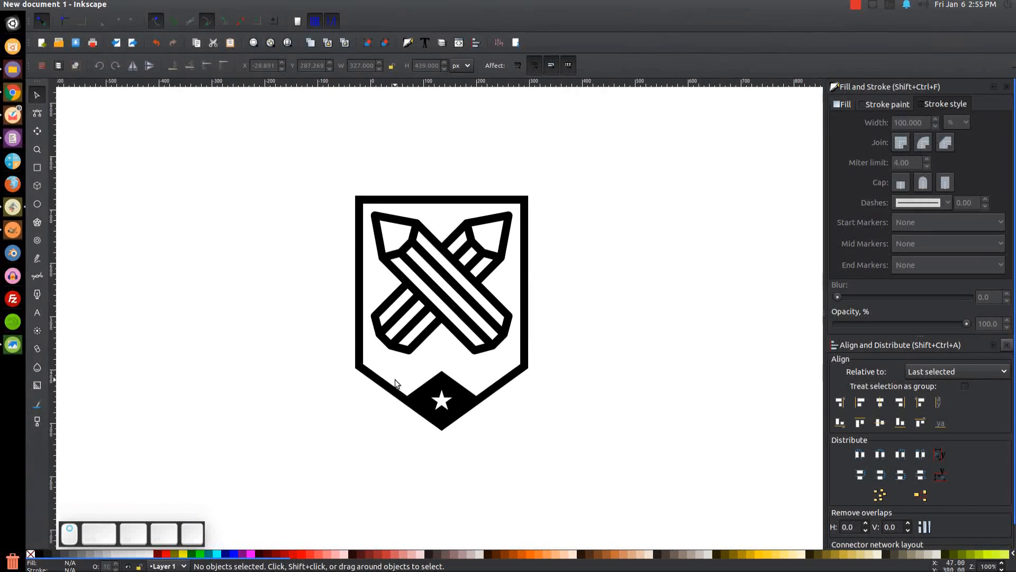
Step: Following the reference image, draw a near-square about 216 by 215 px across the shield's left edge, with no fill and a 15 px black stroke
click(13, 346)
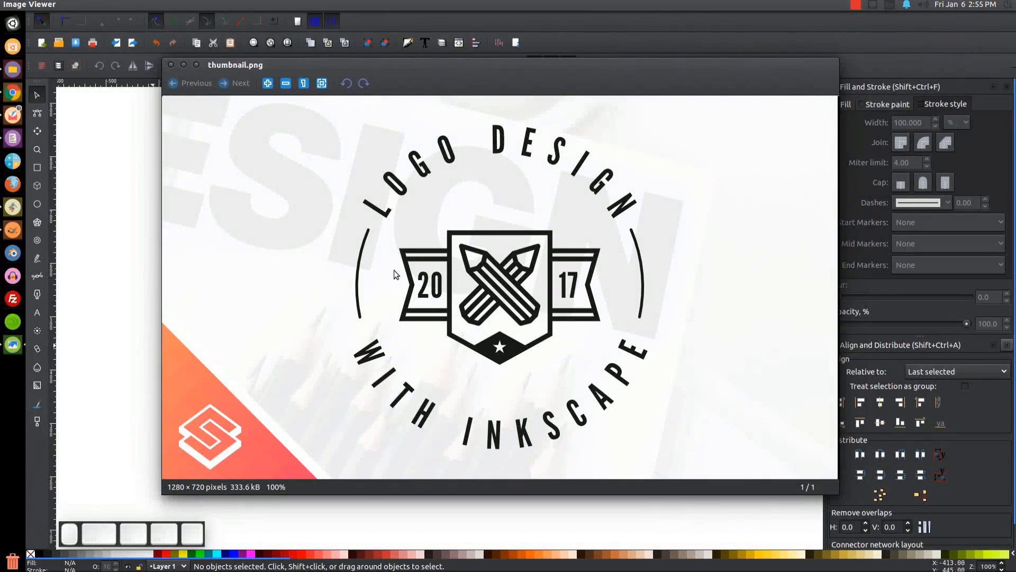
click(182, 66)
drag(460, 348, 523, 341)
click(37, 167)
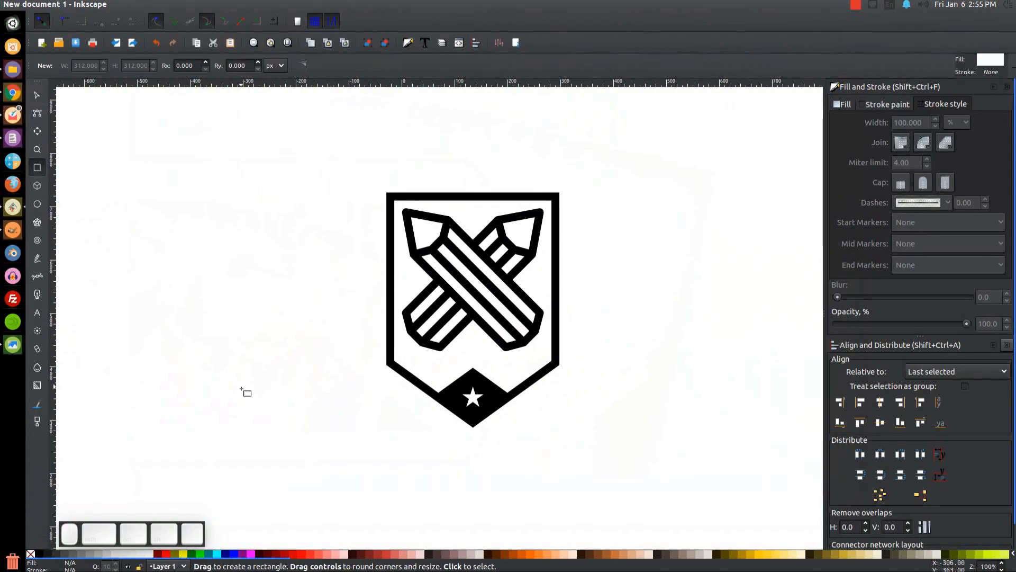
drag(304, 231, 420, 345)
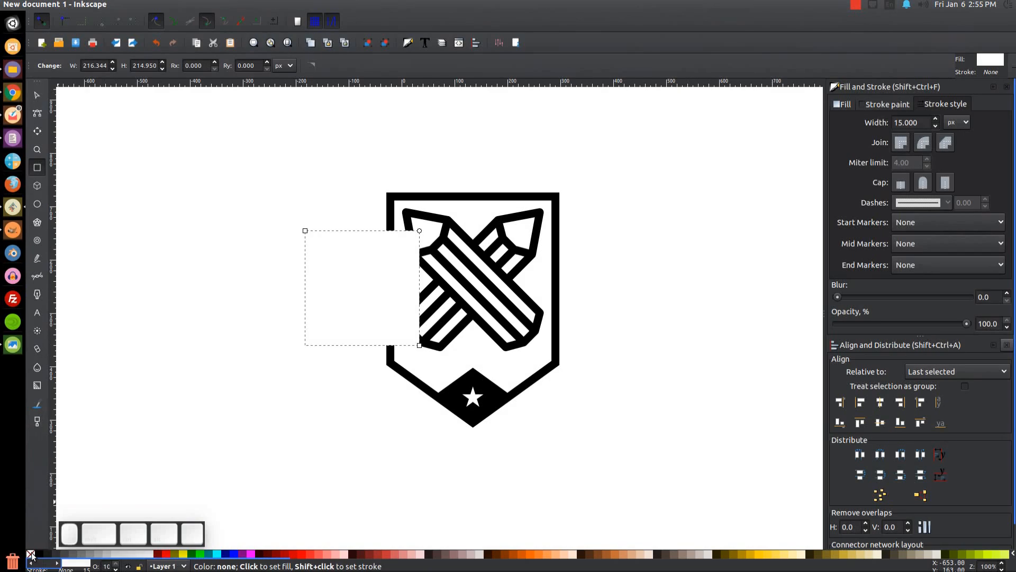
click(31, 553)
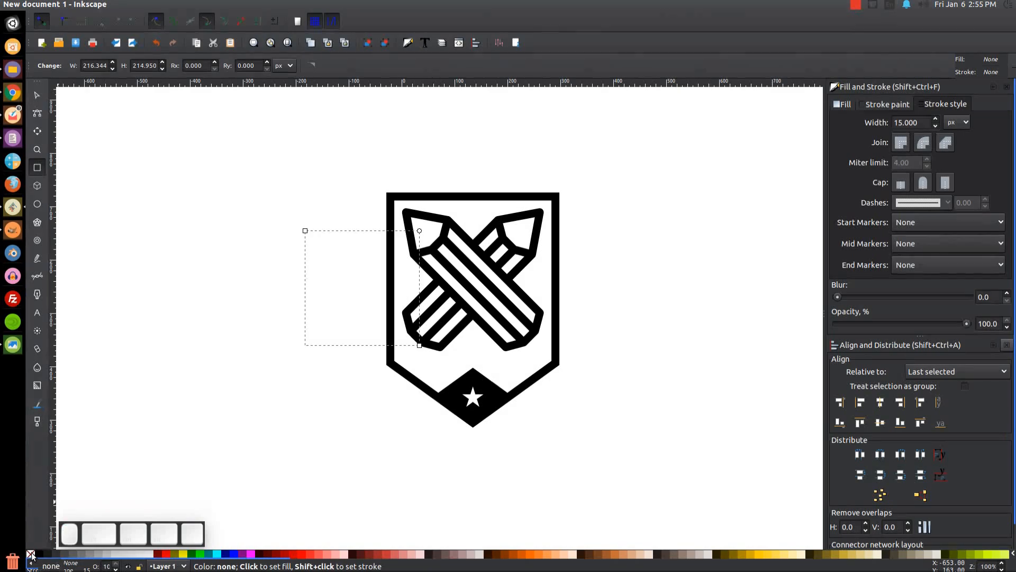
shift+click(40, 554)
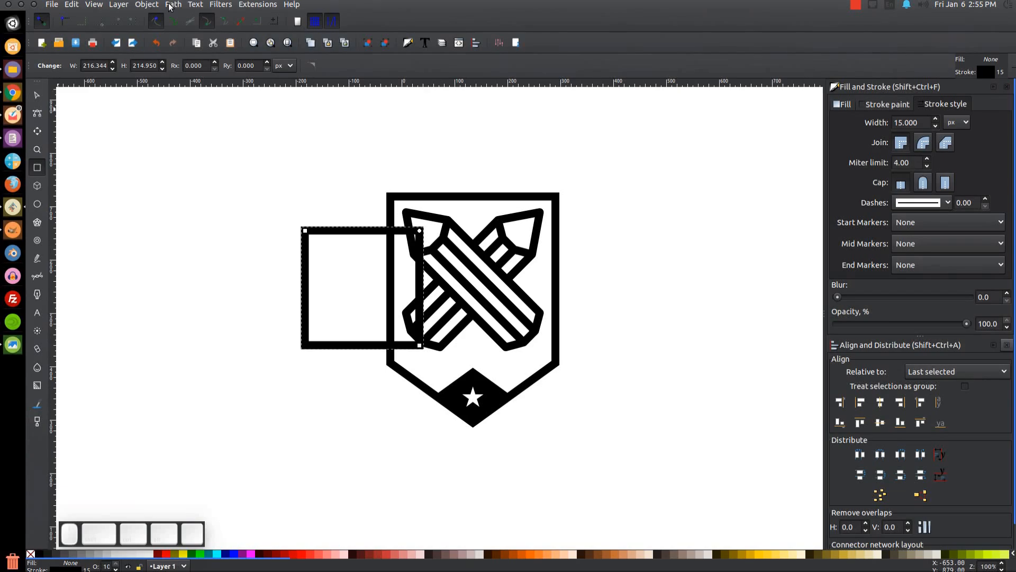
Step: Convert the near-square to a path and snap its upper right corner onto the shield frame's upper left corner
click(175, 7)
click(201, 19)
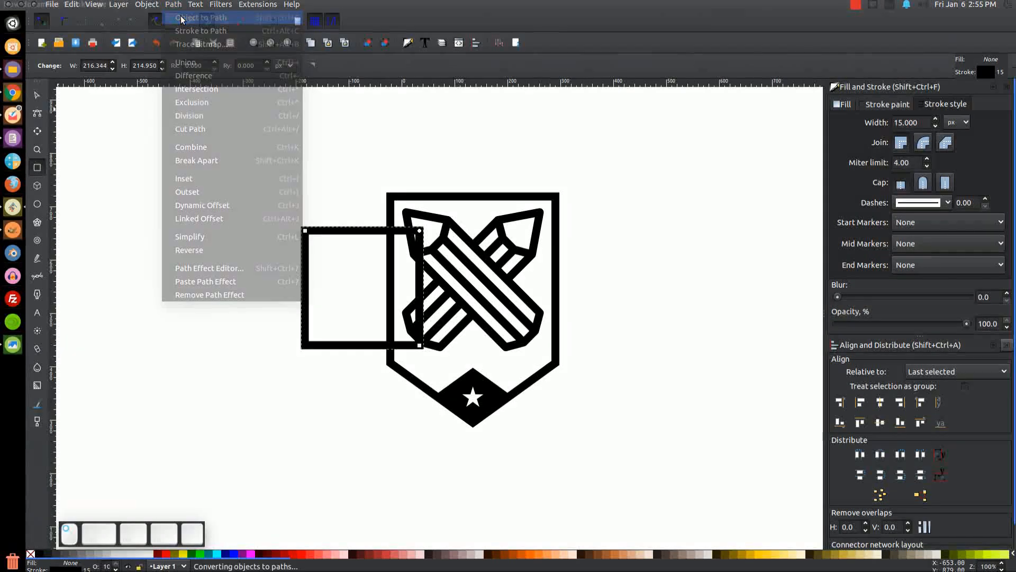
click(37, 95)
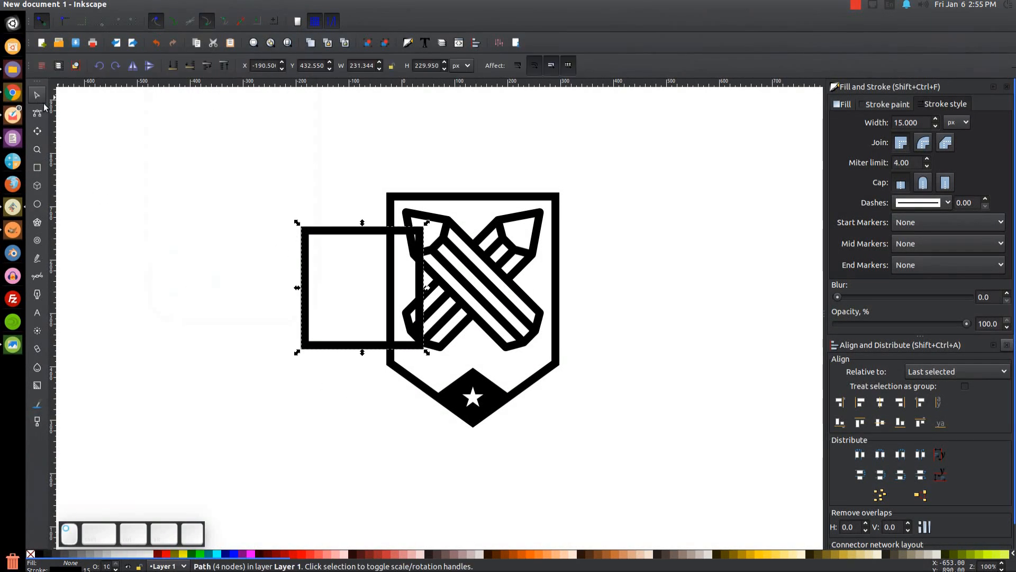
drag(414, 219, 390, 200)
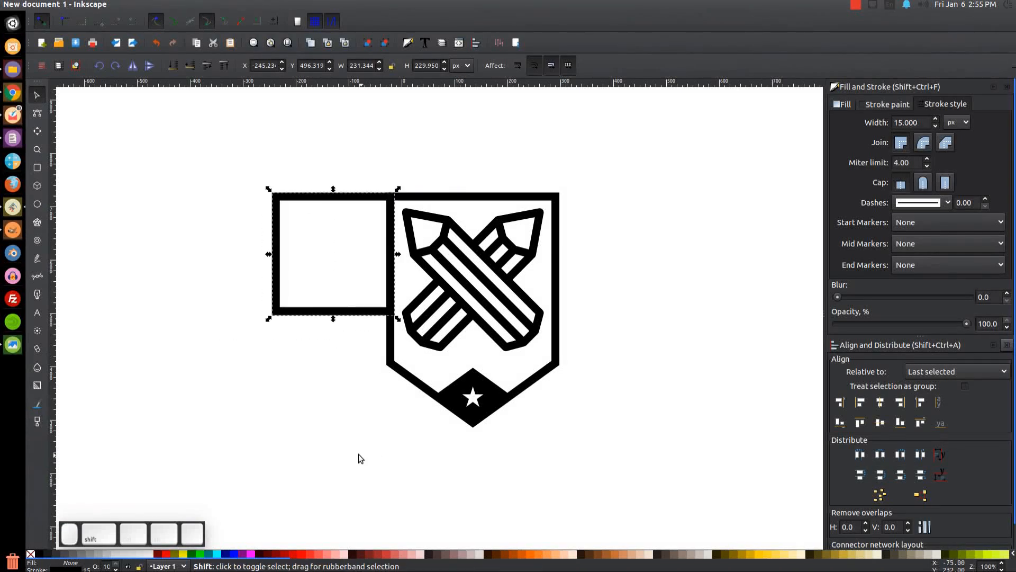
Step: Center the square path vertically on the crossed pencils
shift+click(457, 248)
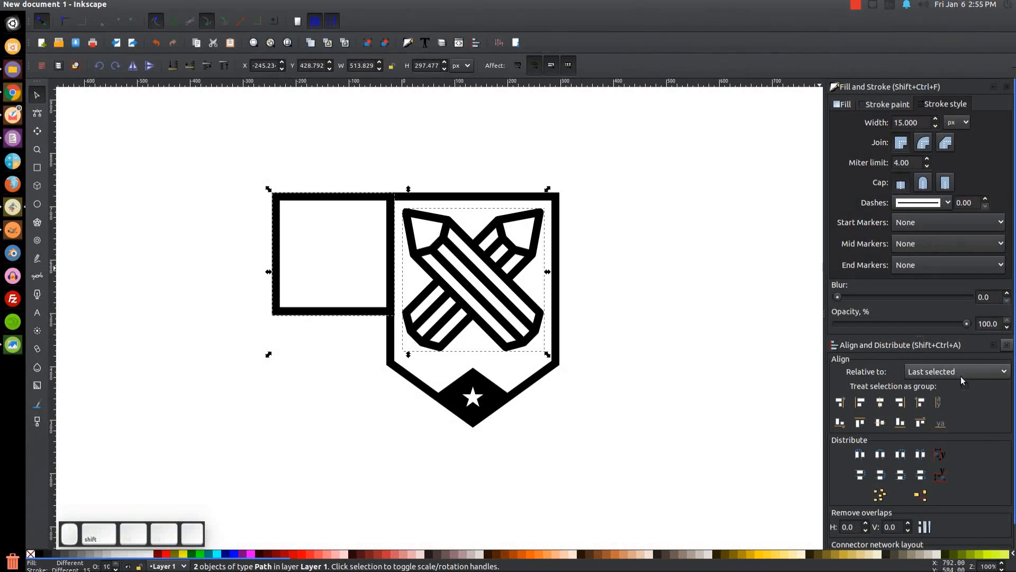
click(882, 424)
click(502, 469)
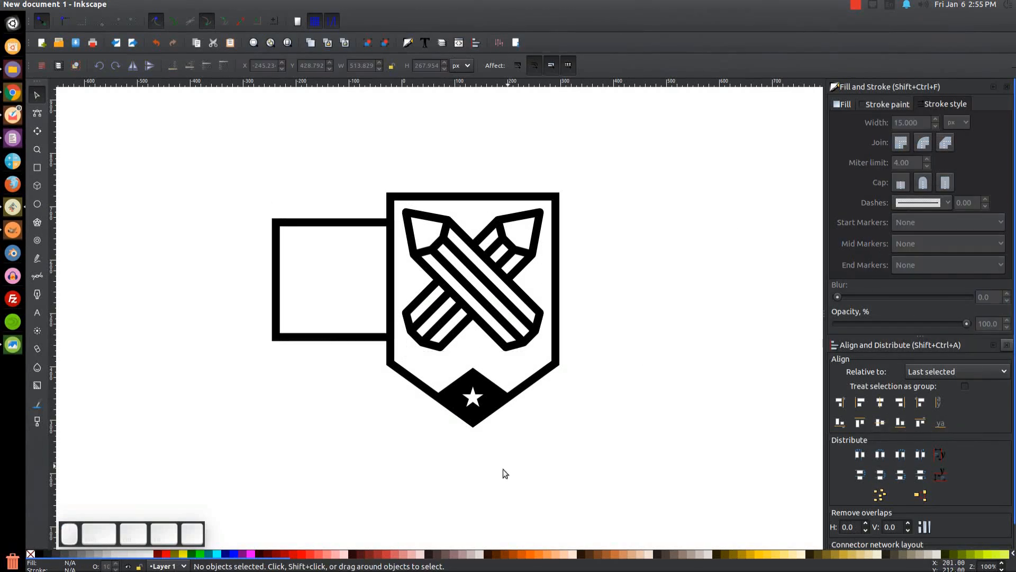
Step: Insert a node at the midpoint of the square's left edge and pull it inward about 30 px to form a ribbon notch
click(284, 225)
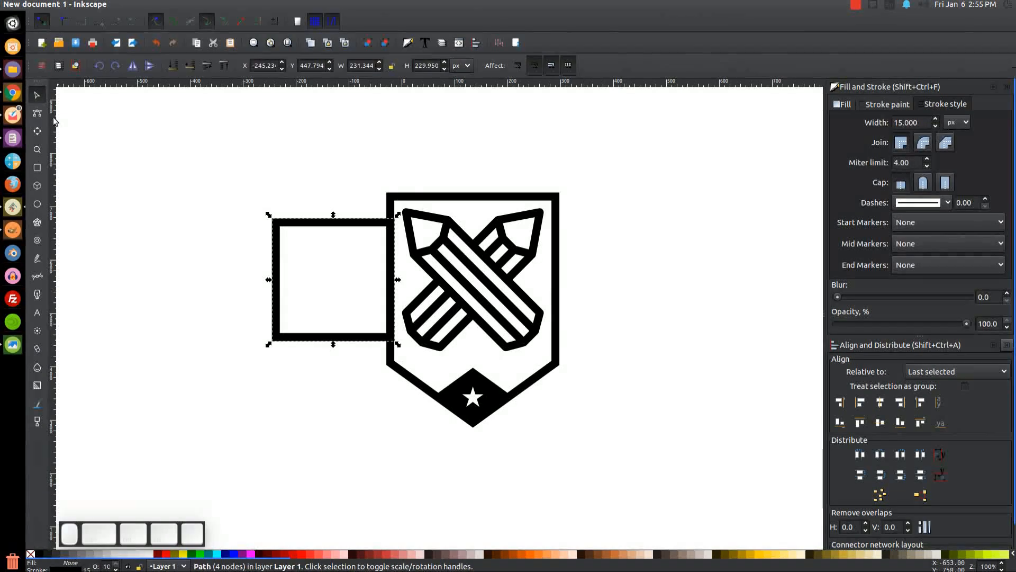
click(37, 113)
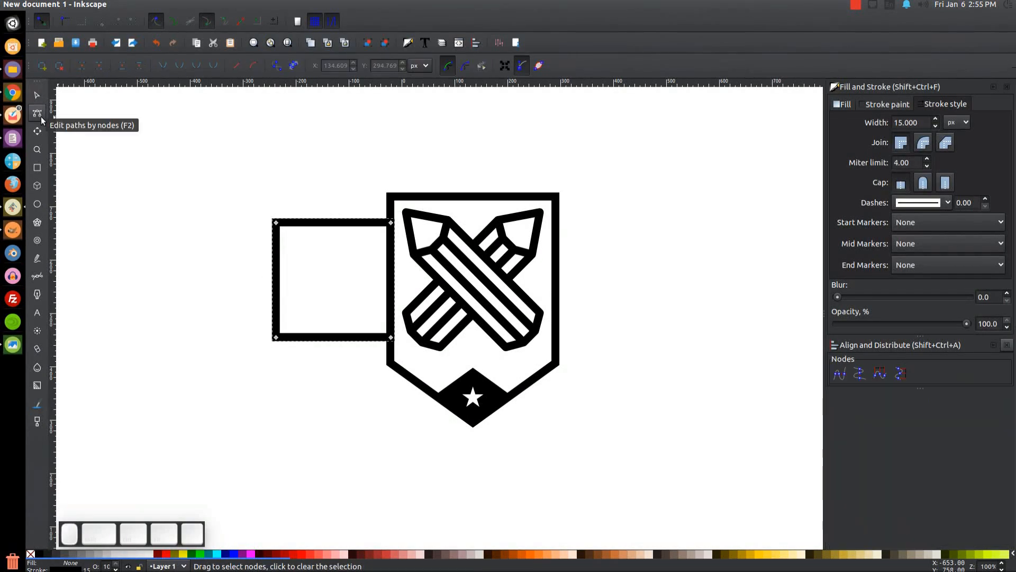
drag(234, 173, 295, 421)
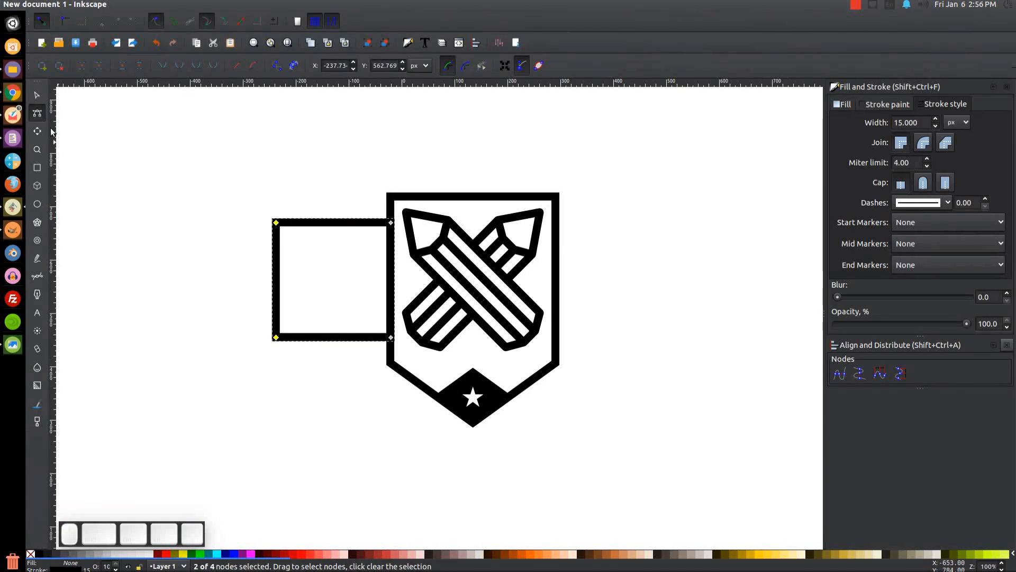
click(42, 65)
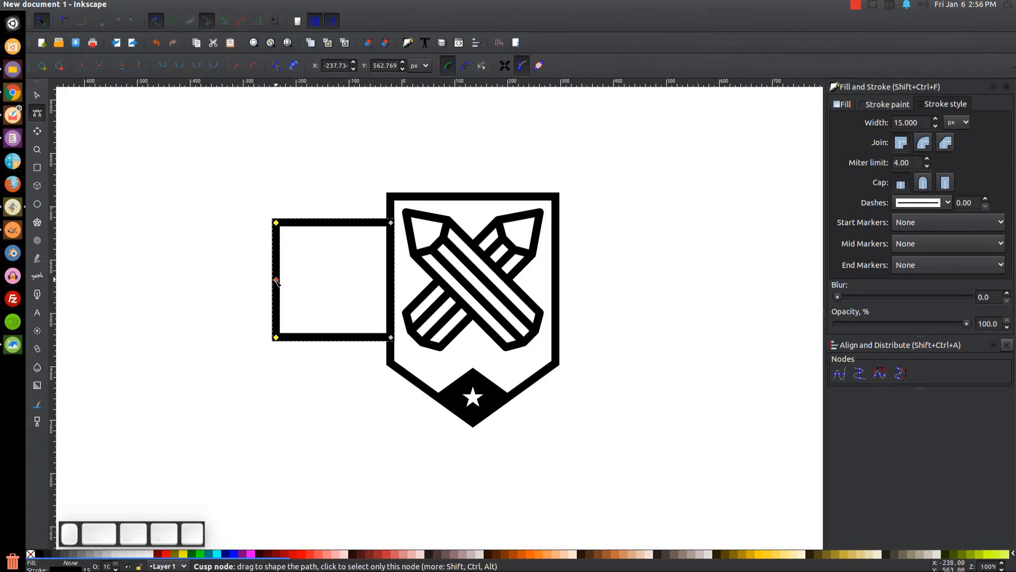
click(276, 279)
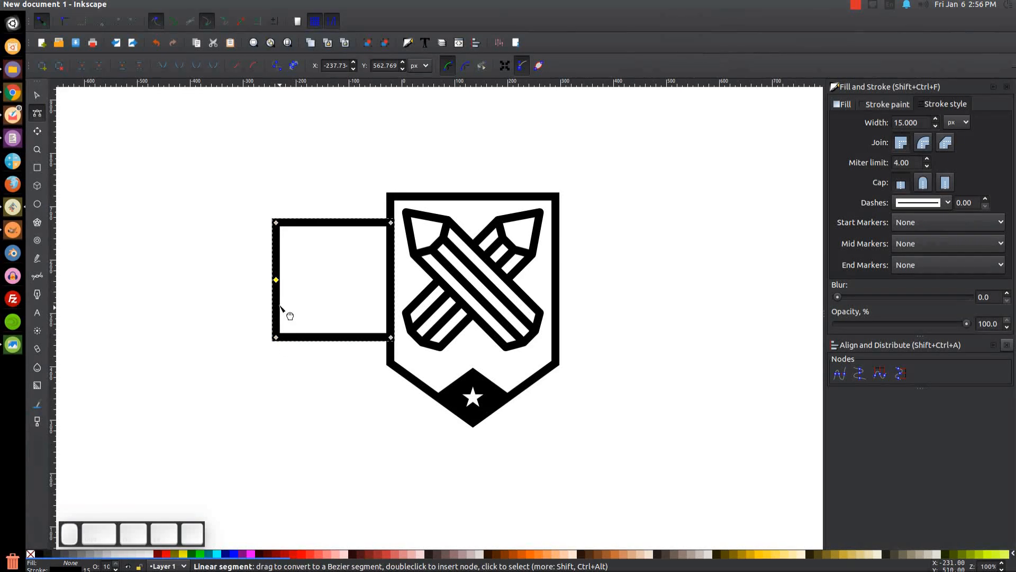
drag(275, 279, 293, 281)
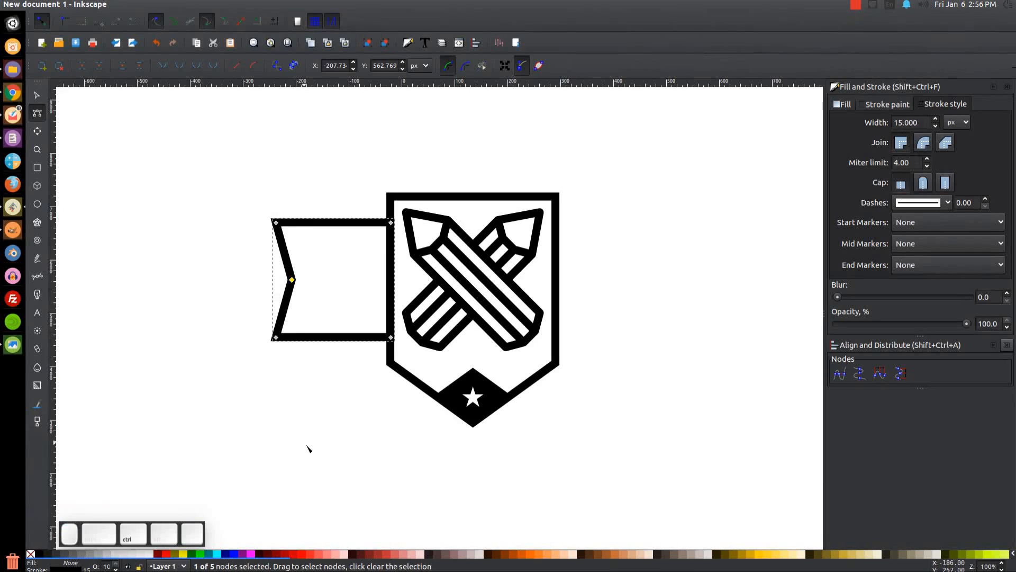
Step: Shorten the ribbon by moving its three left-end nodes right by about 34 px, and compare its shape with the reference image
drag(327, 455, 218, 122)
drag(293, 280, 317, 280)
drag(329, 418, 309, 411)
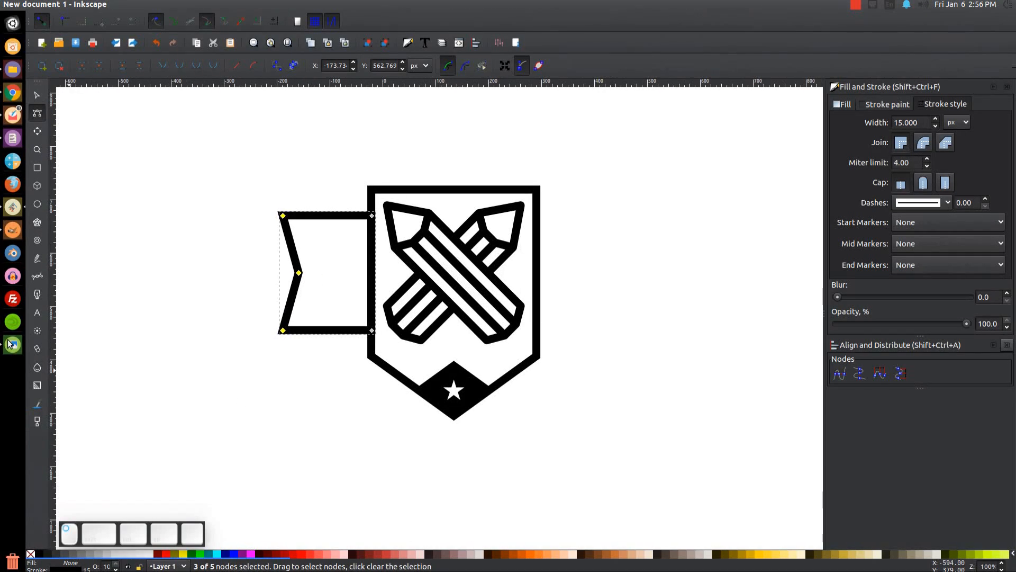
click(11, 345)
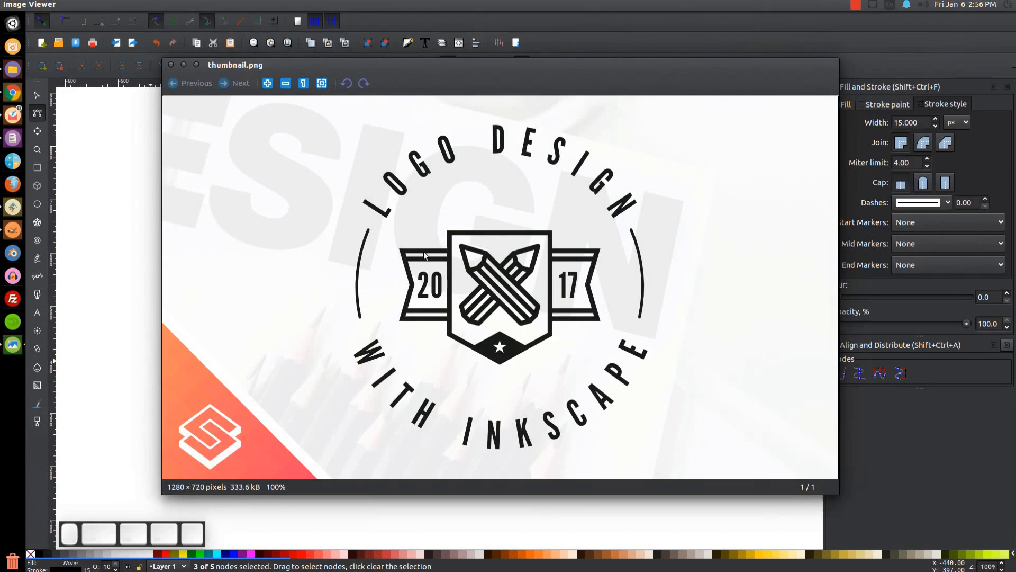
click(171, 65)
drag(334, 345, 363, 356)
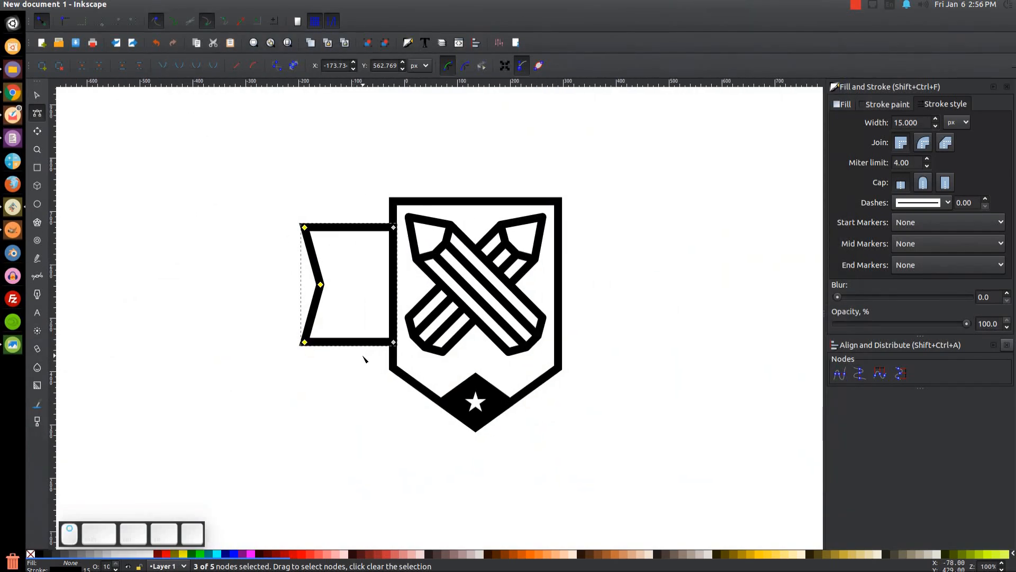
Step: Draw a horizontal line about 250 px long across the upper part of the ribbon and set its stroke width to 15 px
click(70, 284)
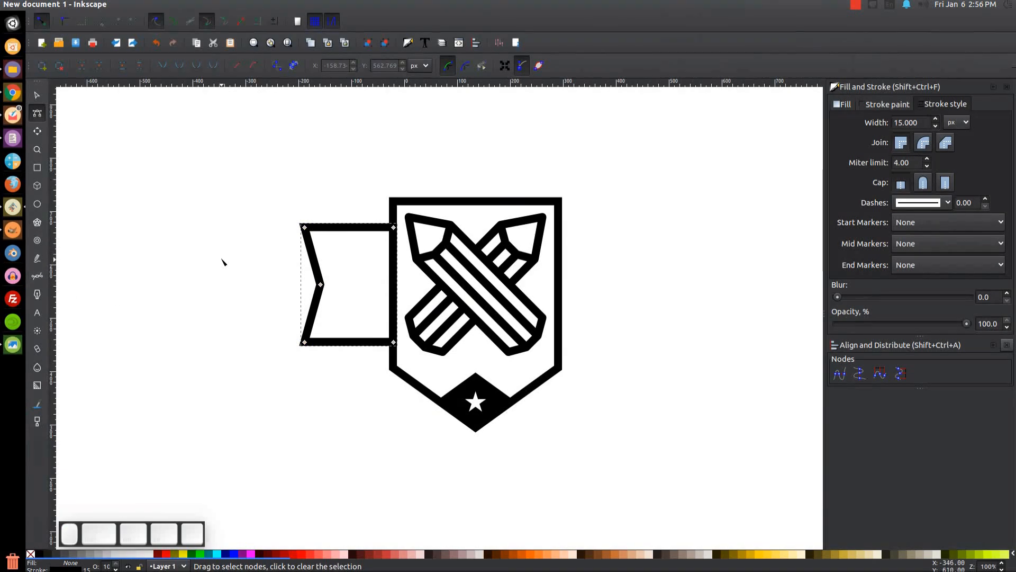
key(b)
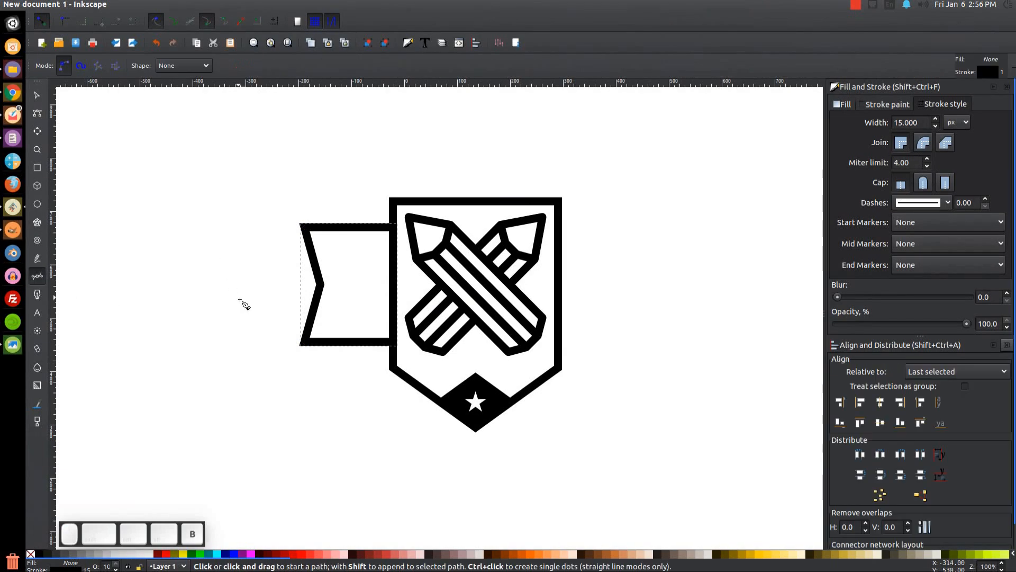
click(290, 247)
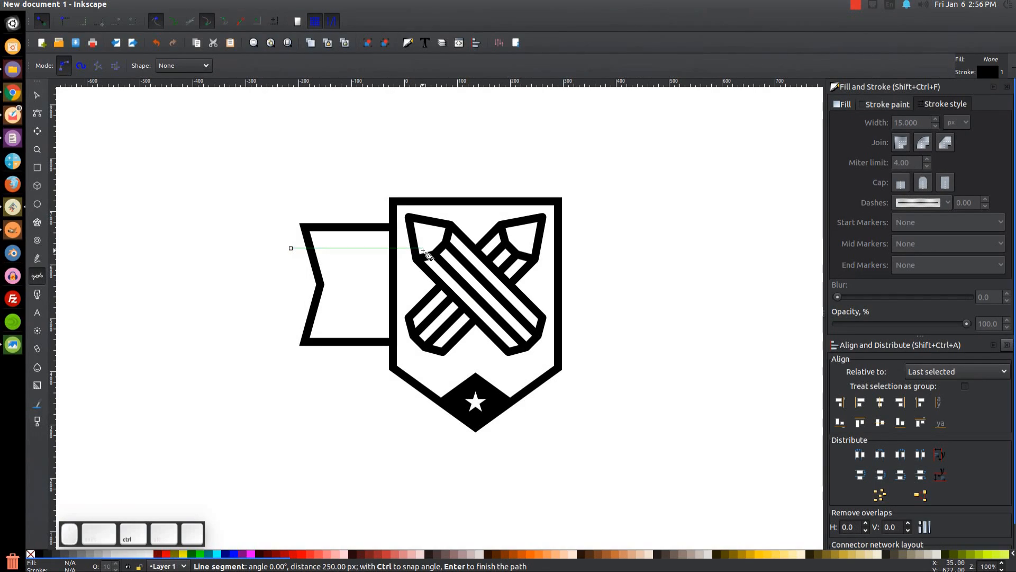
double_click(423, 248)
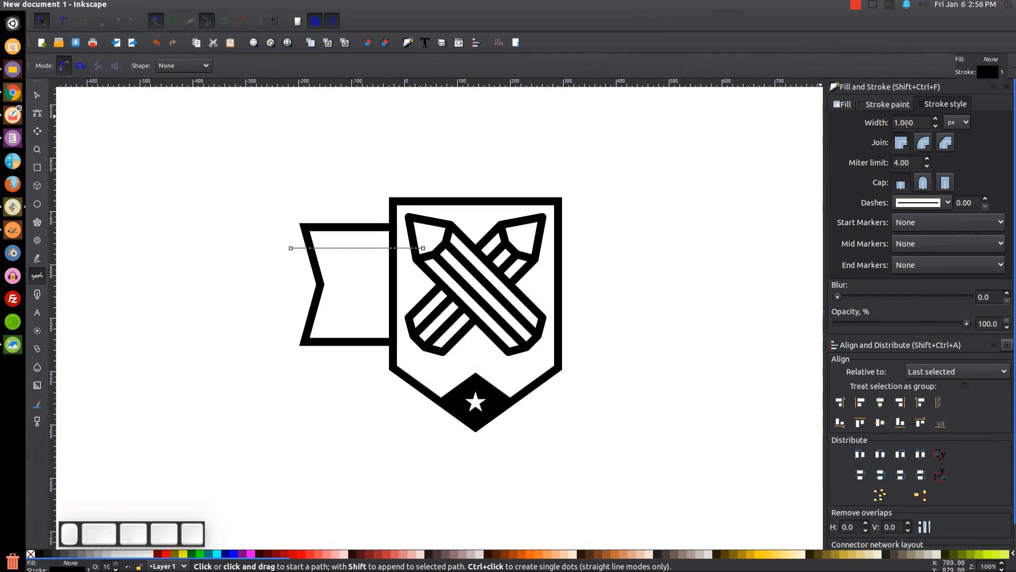
double_click(907, 123)
text(15)
key(Return)
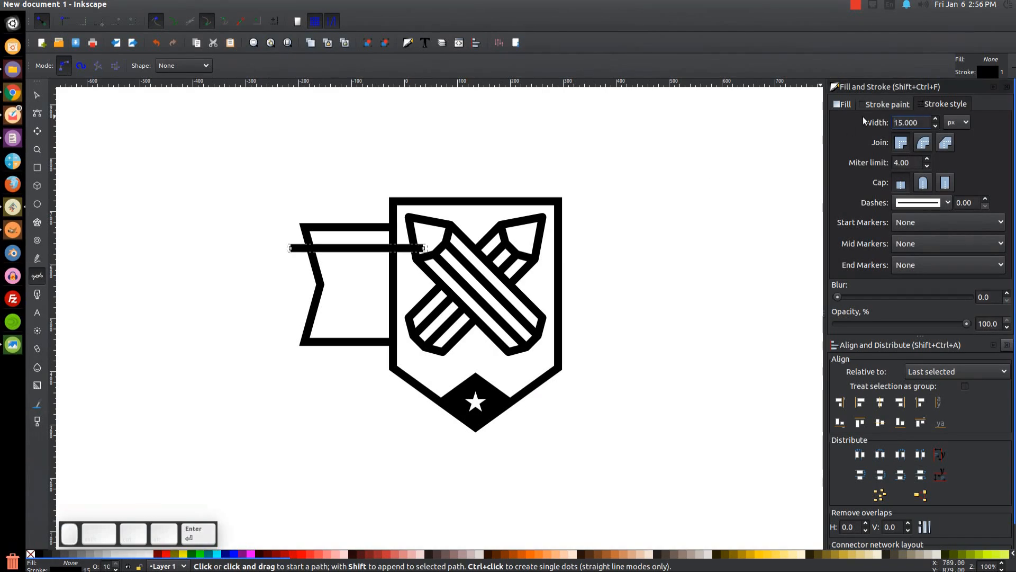
Step: Move the line up and left to just below the ribbon's top edge and convert its stroke to a path
click(37, 96)
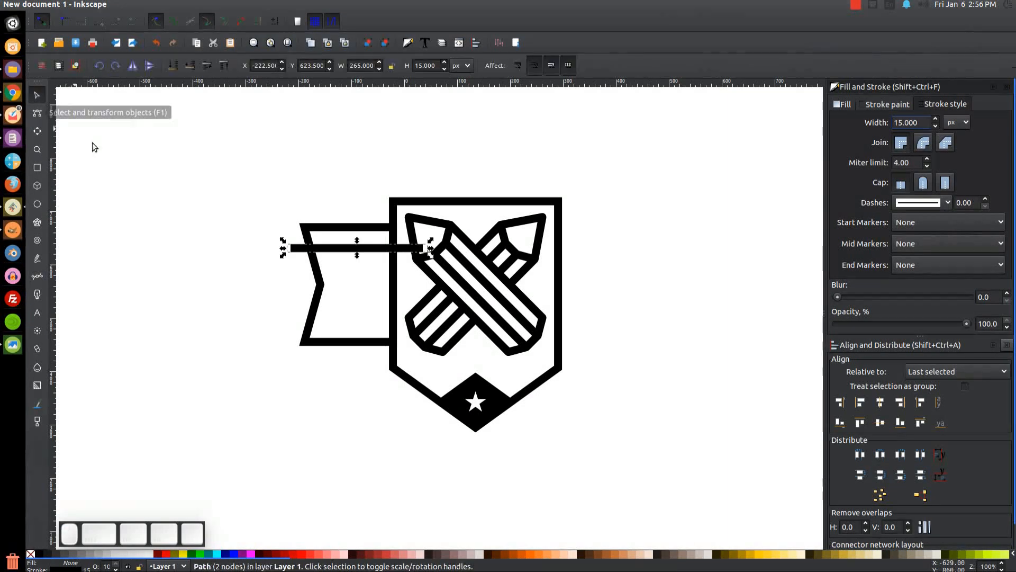
drag(373, 247, 359, 245)
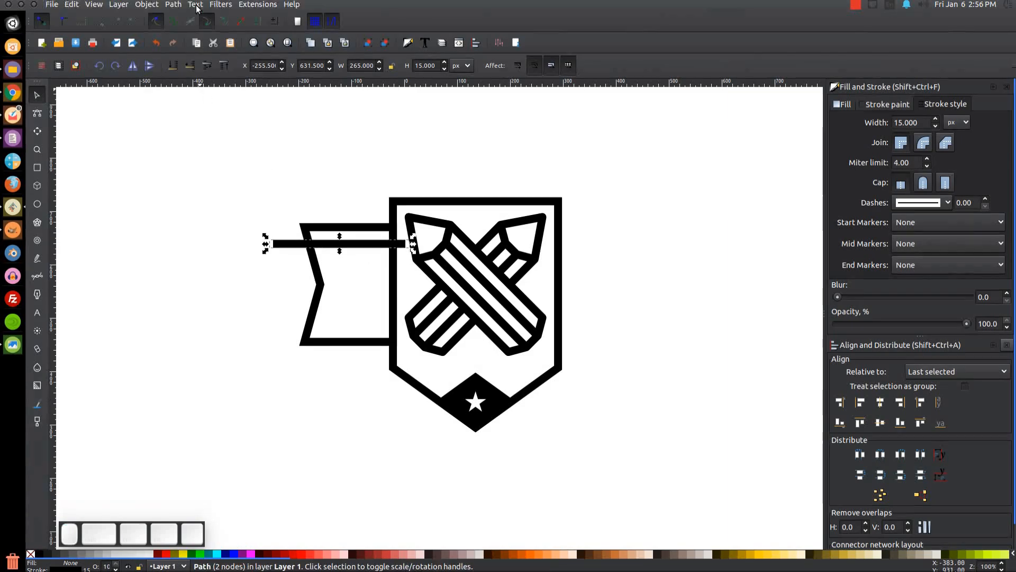
click(173, 4)
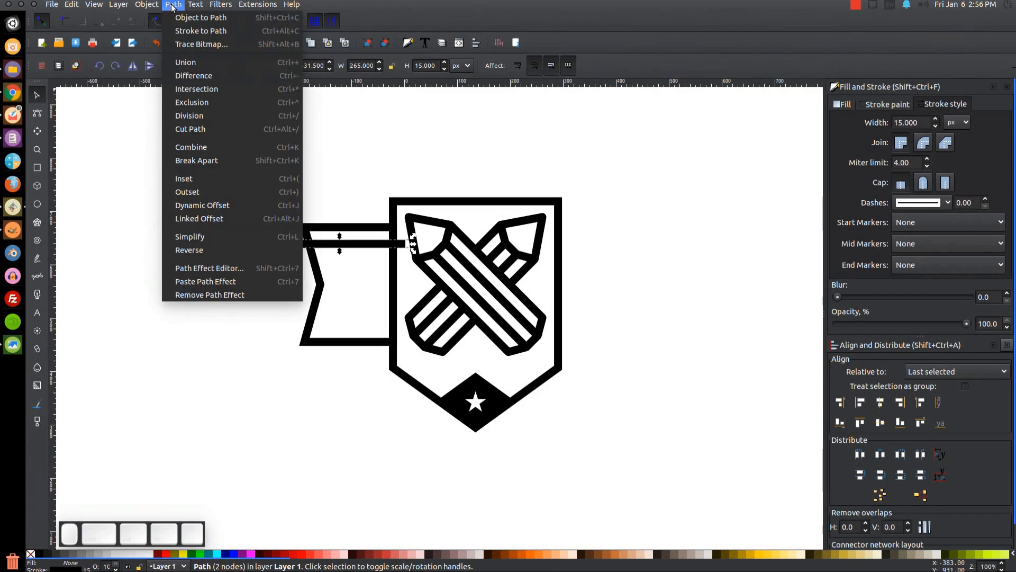
click(184, 33)
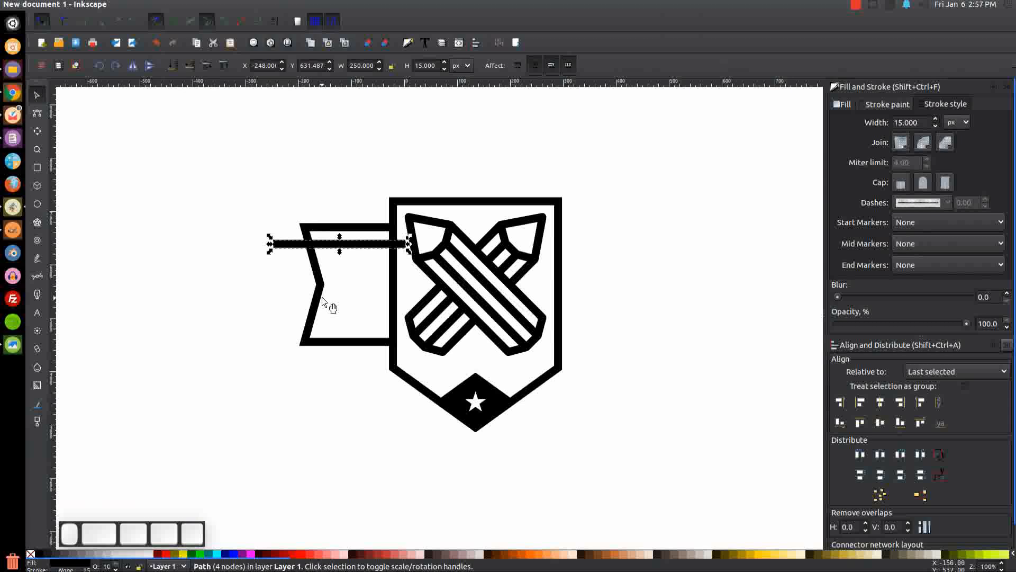
Step: Duplicate the bar, place the copy about 152 px lower near the ribbon's bottom edge, and union the two bars
right_click(368, 249)
click(399, 331)
drag(376, 250, 382, 327)
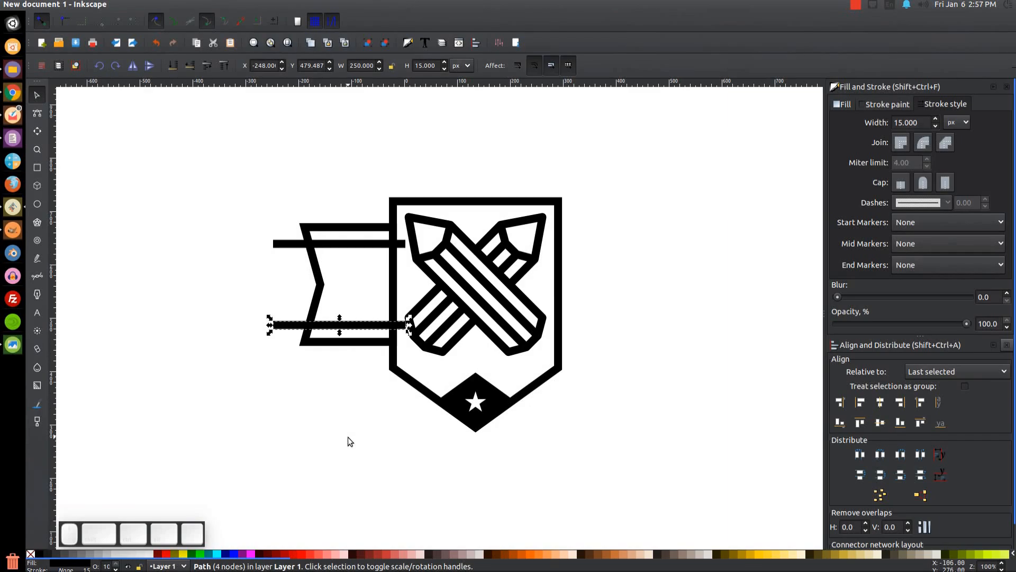
shift+click(284, 244)
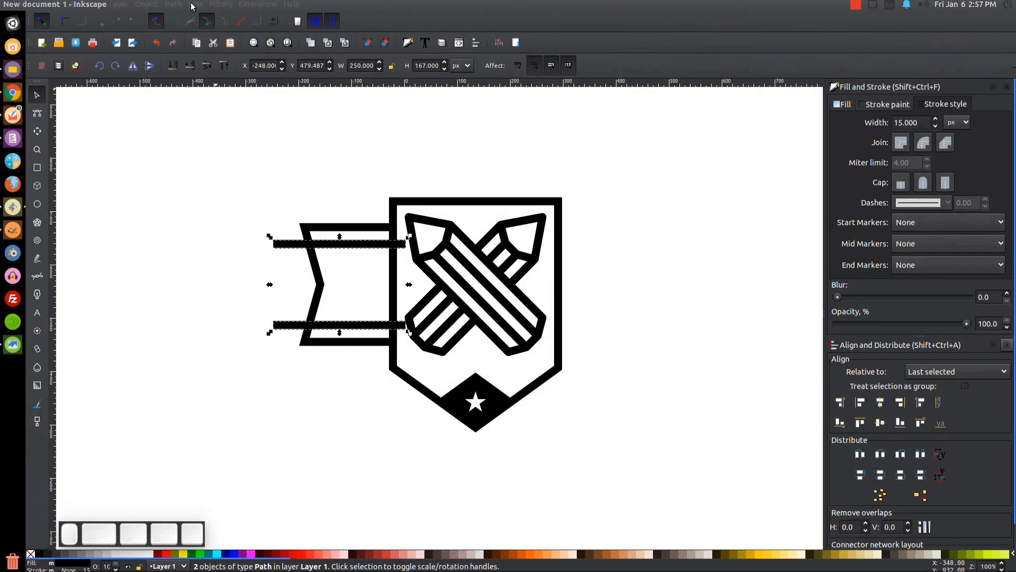
click(178, 10)
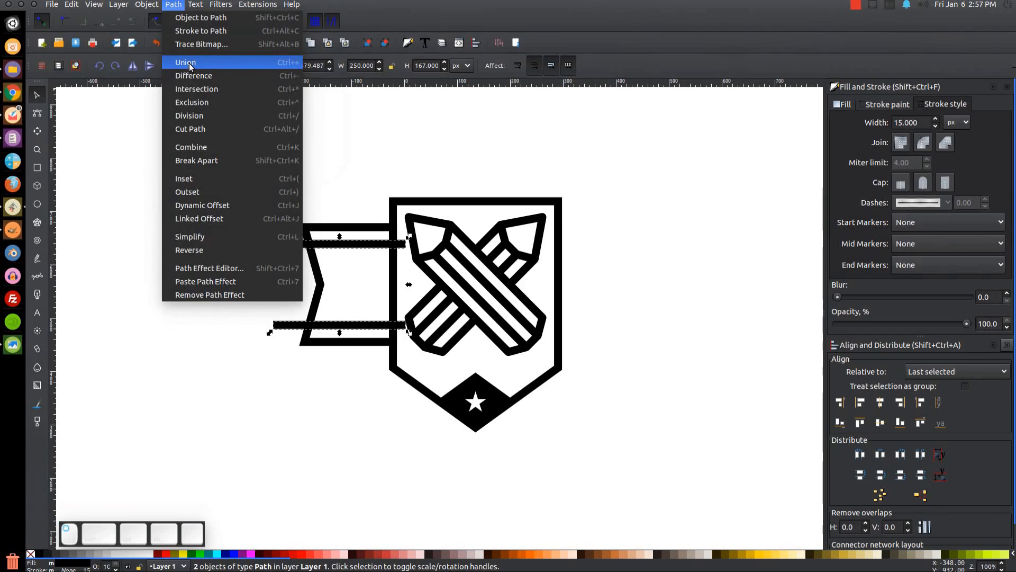
click(186, 62)
key(shift)
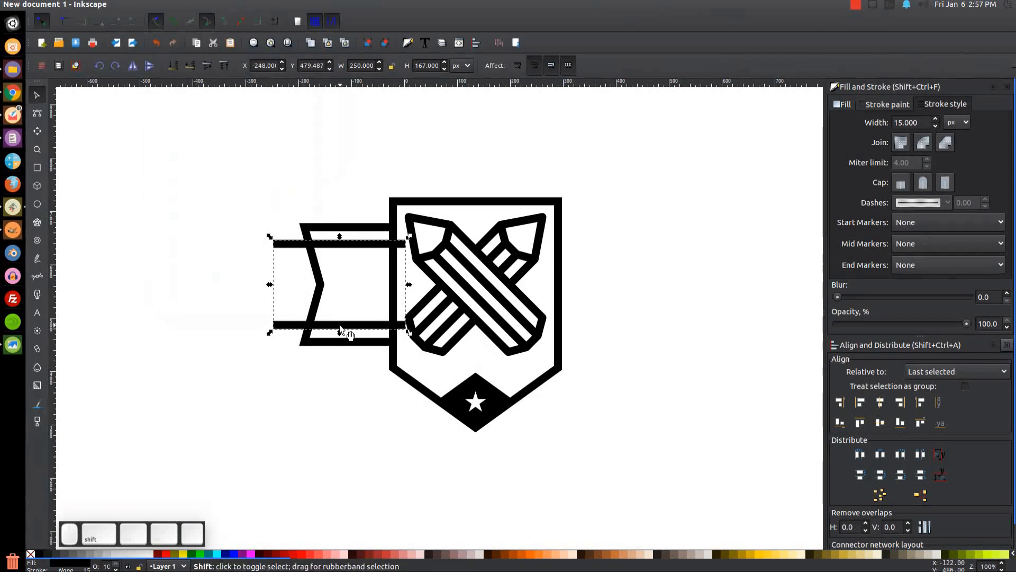
Step: Center the united bars vertically on the ribbon
shift+click(318, 271)
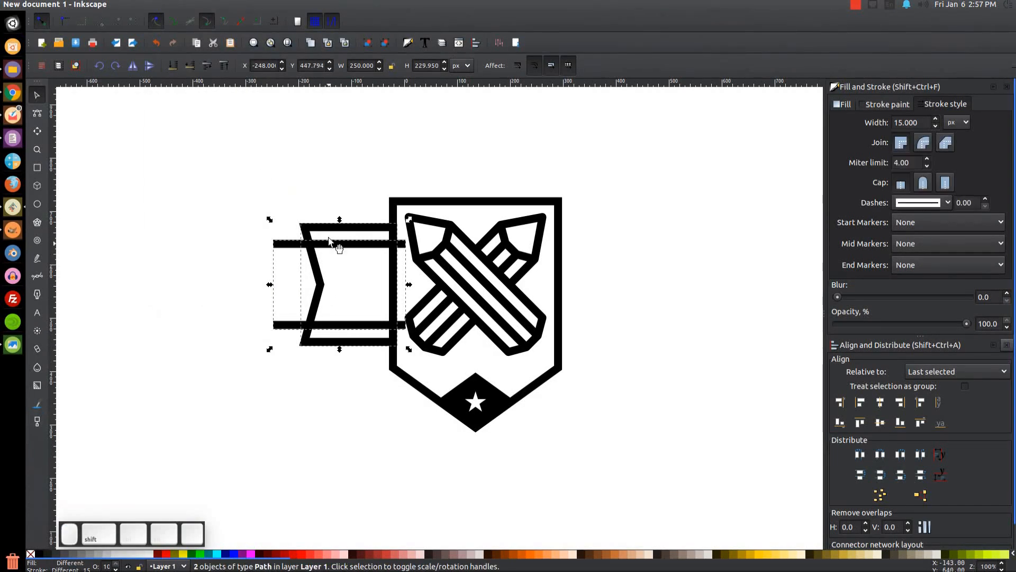
click(880, 424)
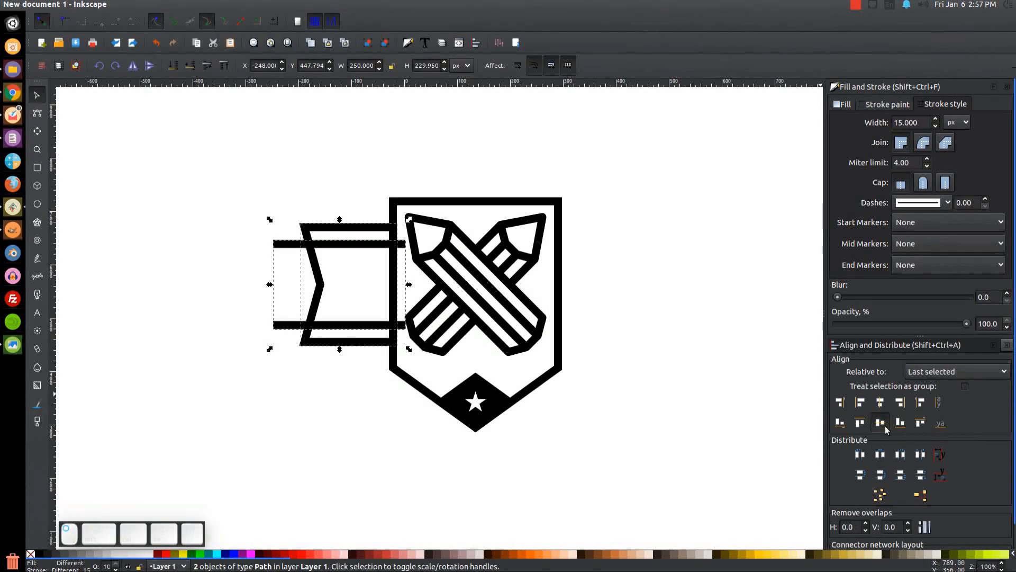
click(729, 253)
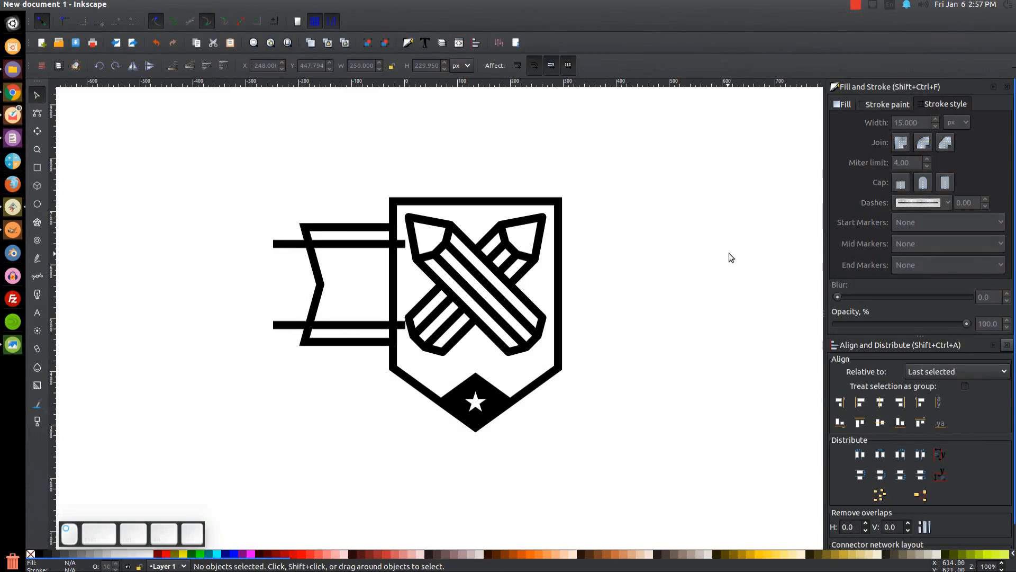
Step: Duplicate the ribbon and intersect the copy with the bars to trim them to the ribbon's shape
click(320, 281)
right_click(320, 281)
click(354, 354)
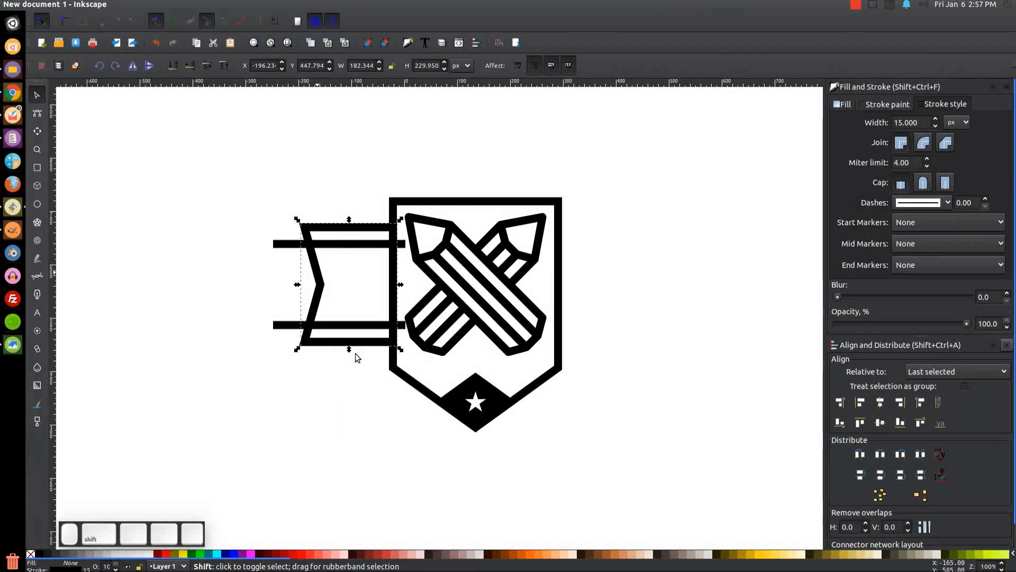
shift+click(279, 245)
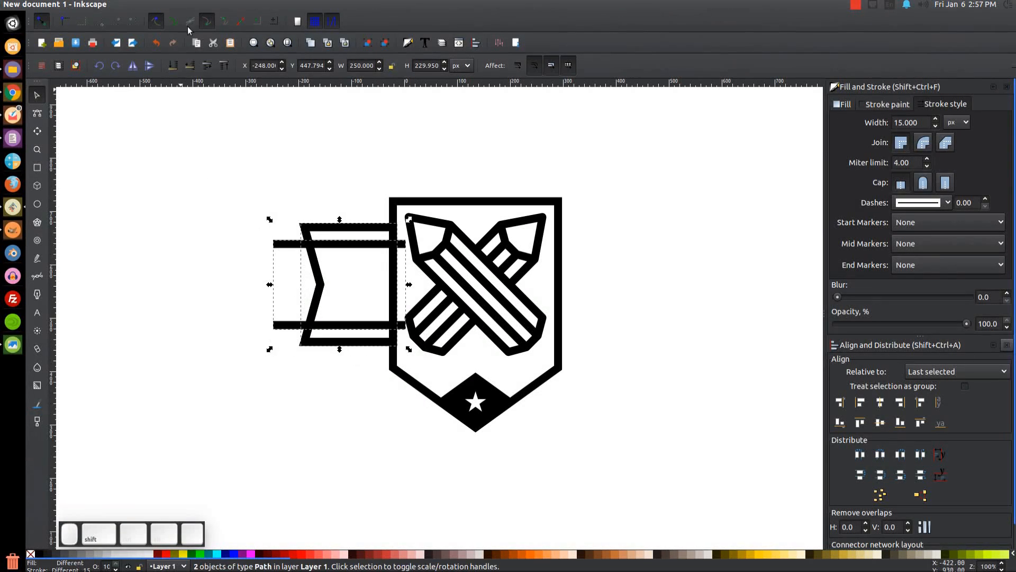
click(173, 4)
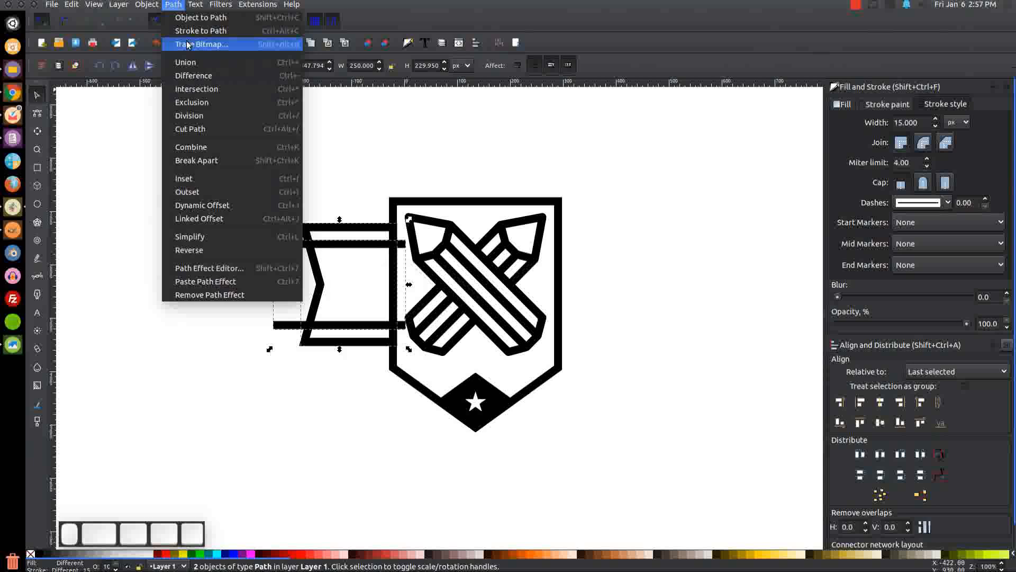
click(196, 90)
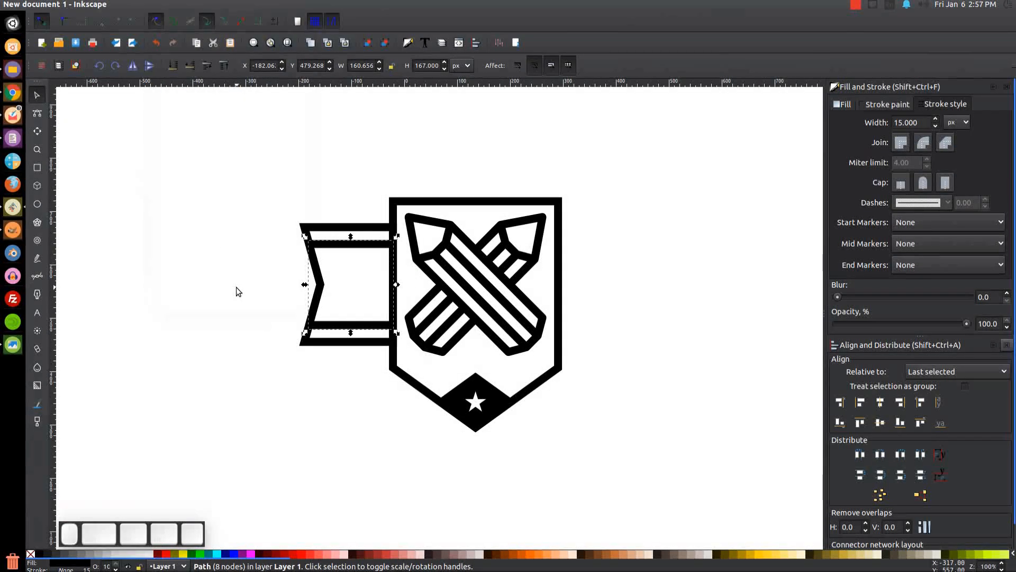
Step: Group the ribbon with its stripes and snap a horizontally flipped duplicate onto the shield frame's upper right corner
drag(207, 155, 419, 357)
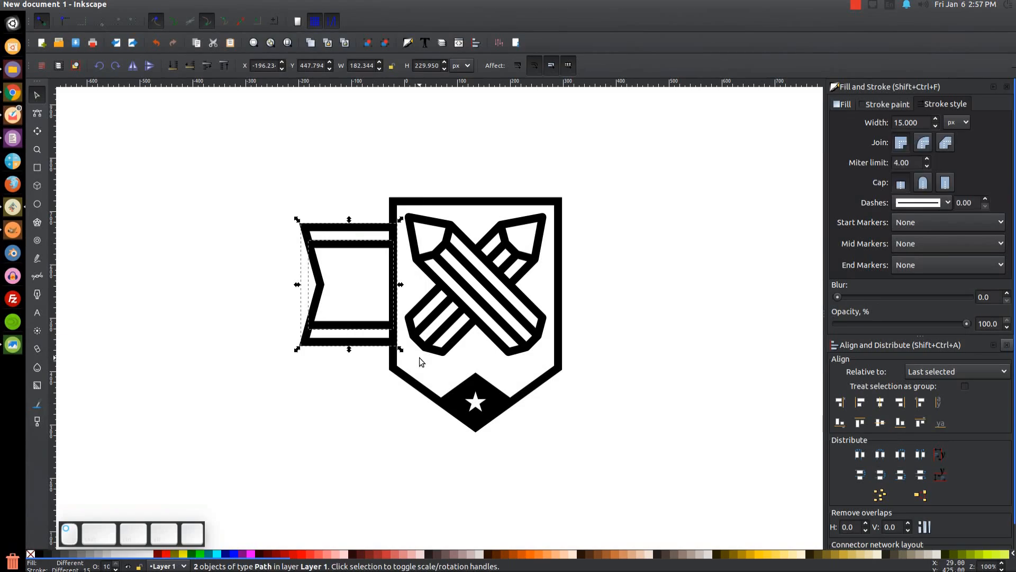
key(ctrl)
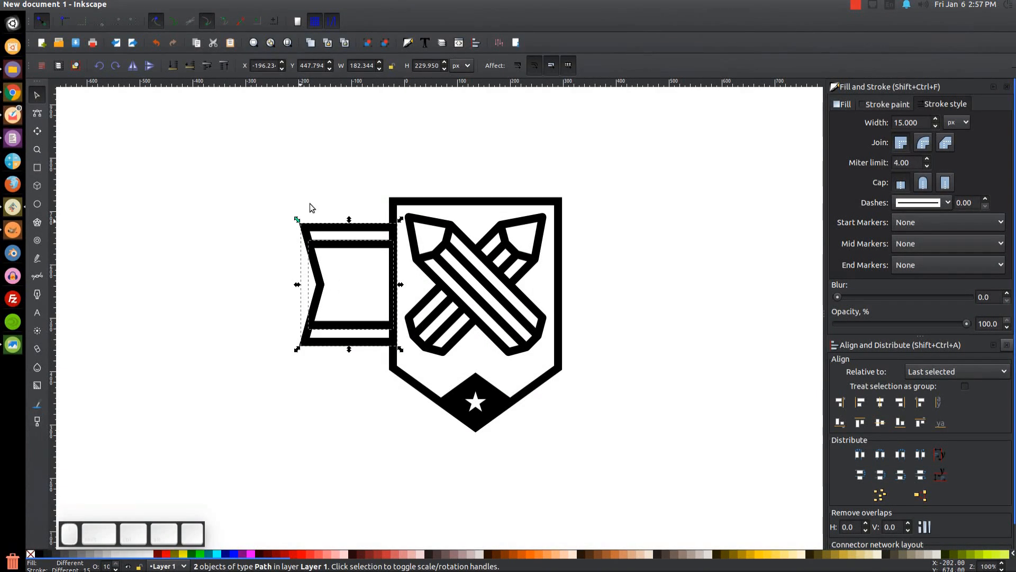
click(369, 44)
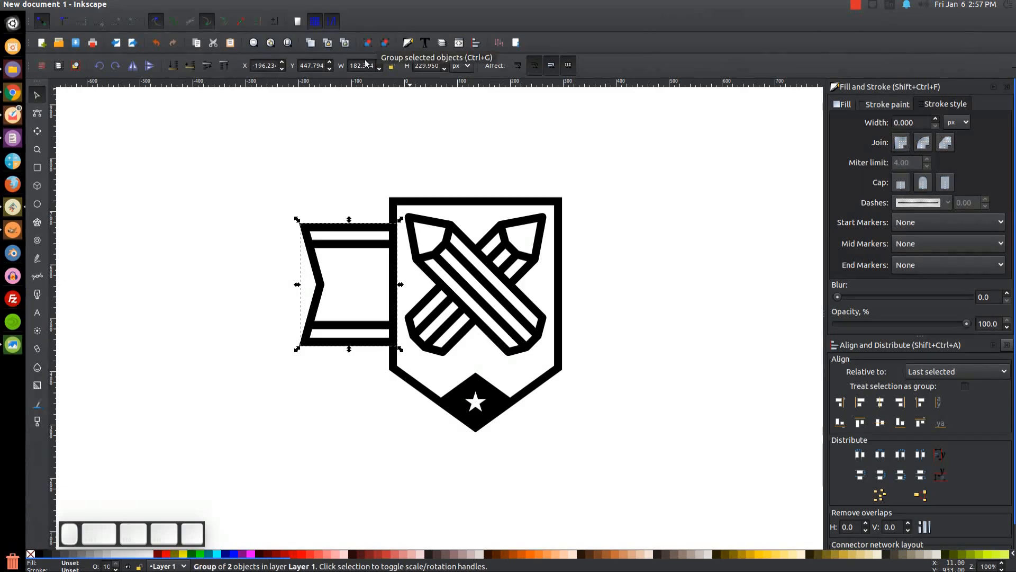
click(133, 66)
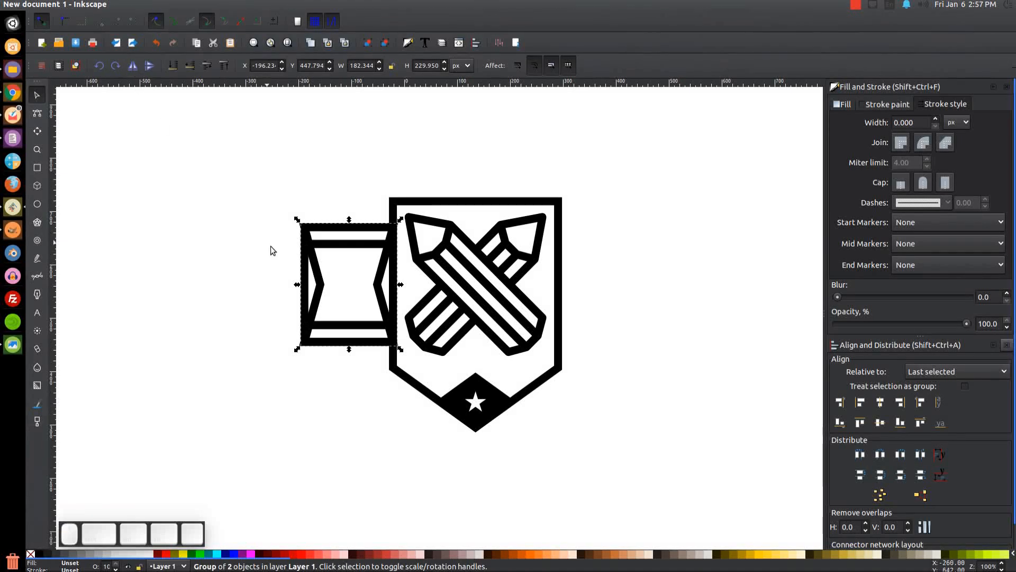
drag(305, 238, 559, 216)
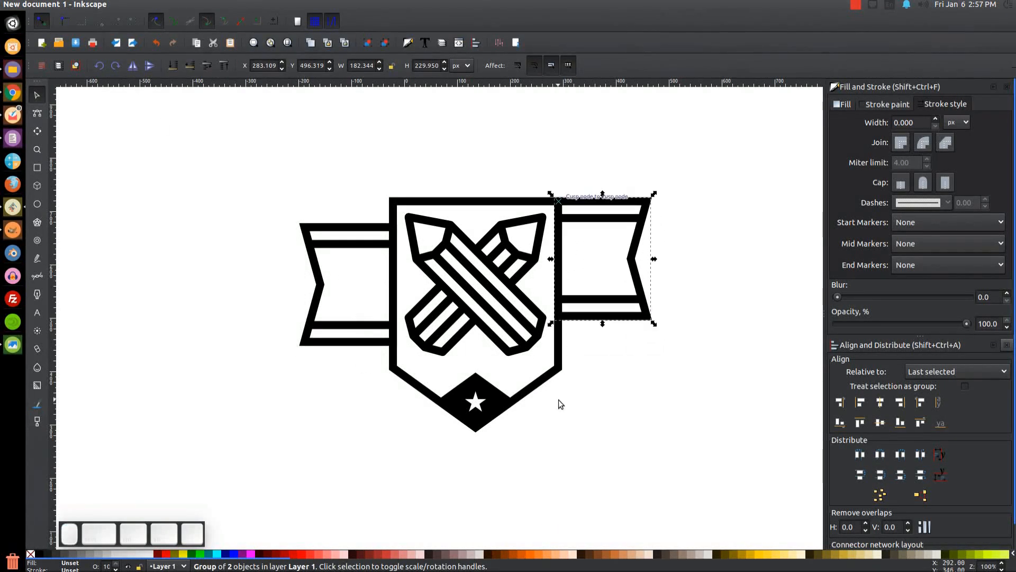
Step: Center the right ribbon vertically on the crossed pencils
shift+click(452, 249)
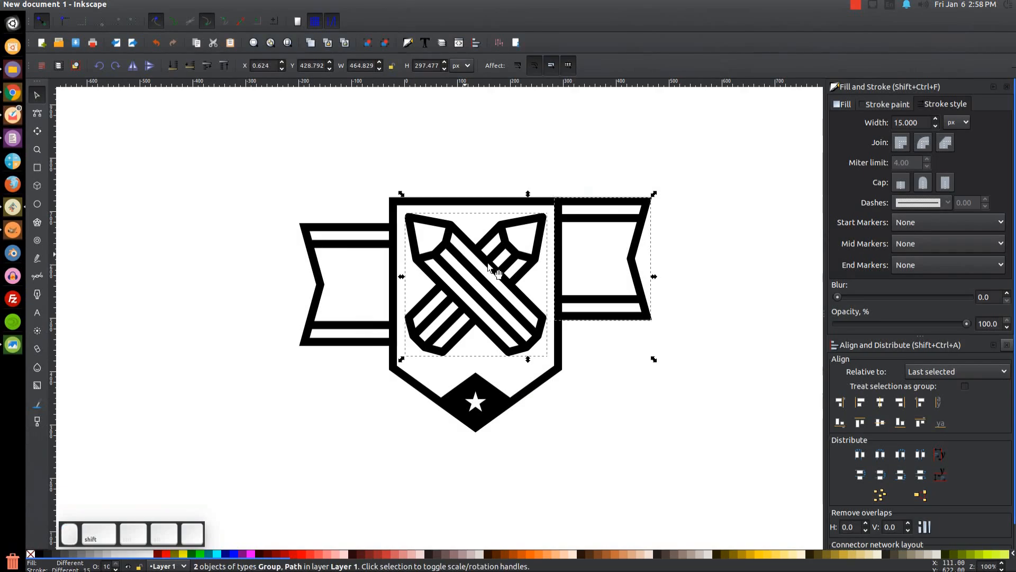
click(882, 426)
drag(523, 303, 529, 334)
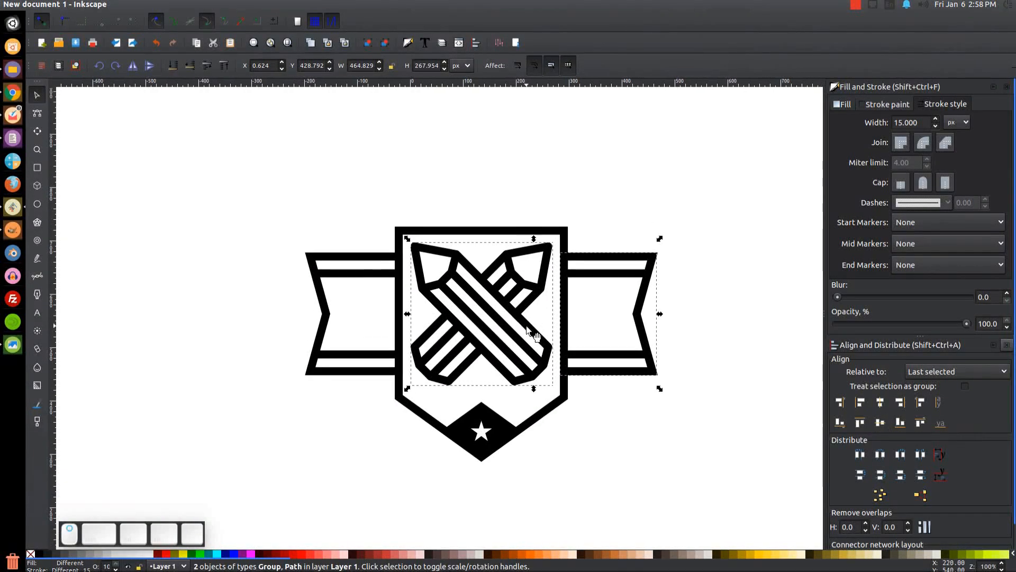
click(668, 203)
drag(481, 454, 463, 416)
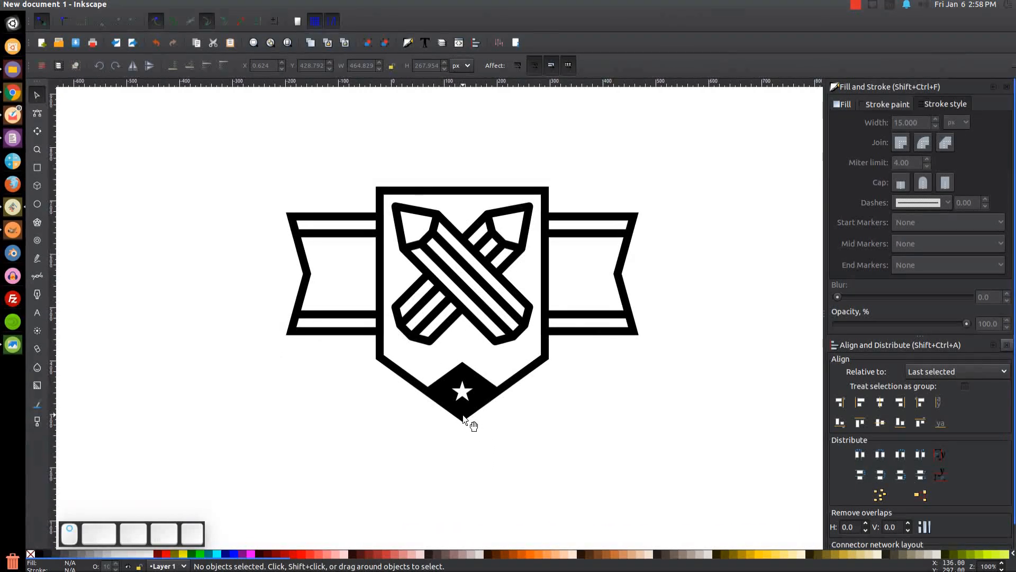
drag(347, 354, 366, 325)
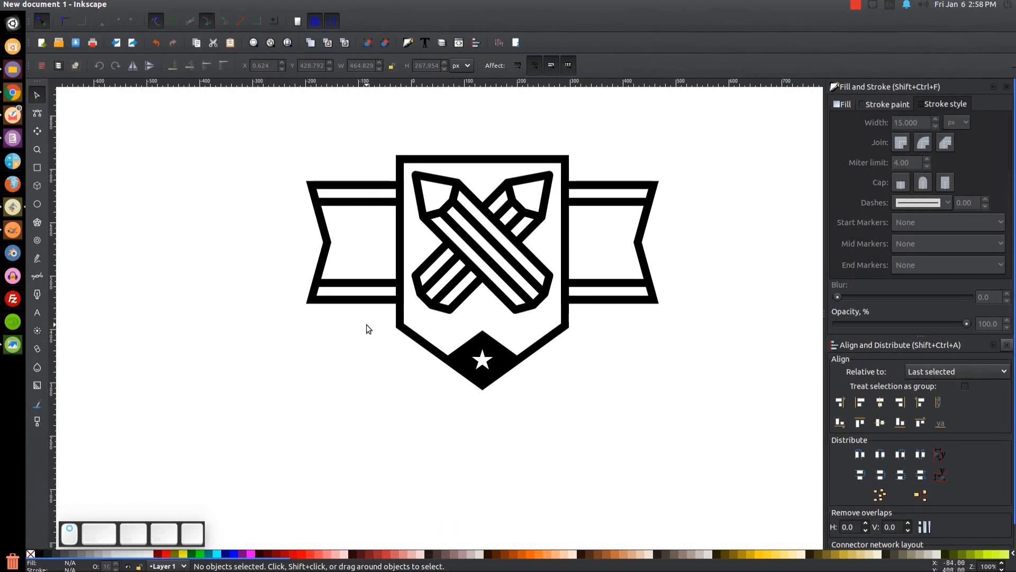
Step: Add the text "20" below the left ribbon and set its font to League Gothic
click(35, 313)
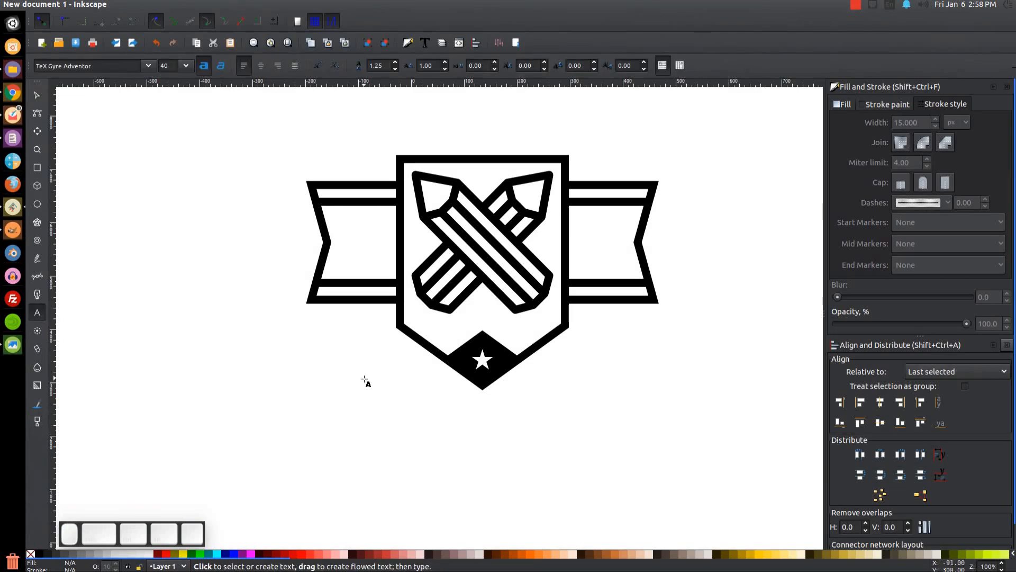
click(288, 389)
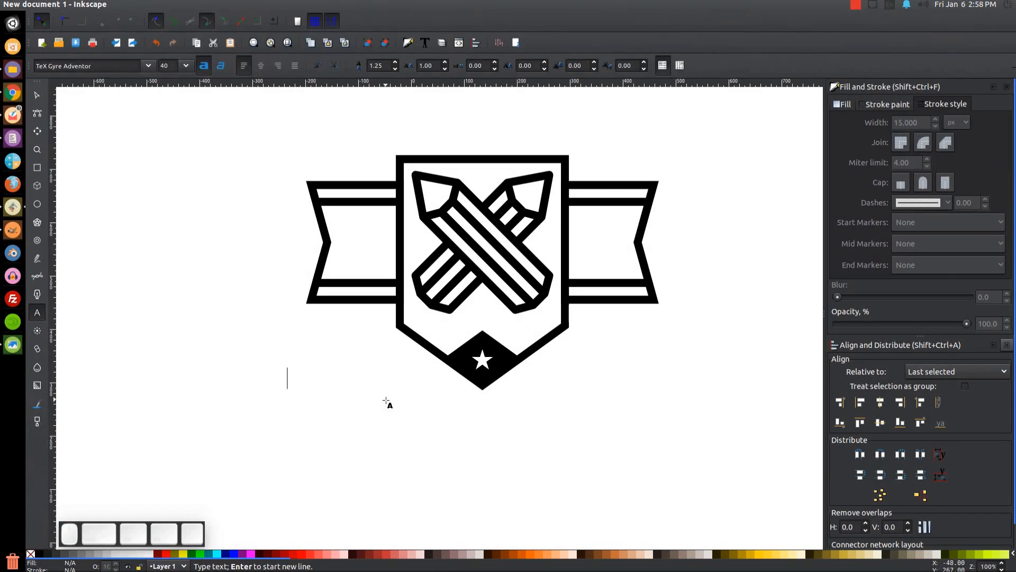
text(20)
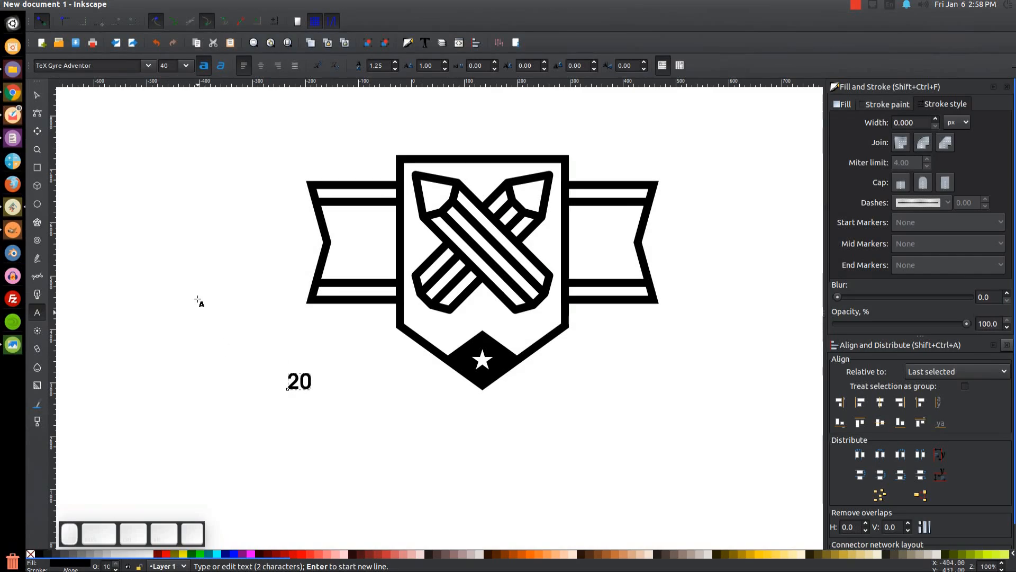
click(426, 44)
click(585, 205)
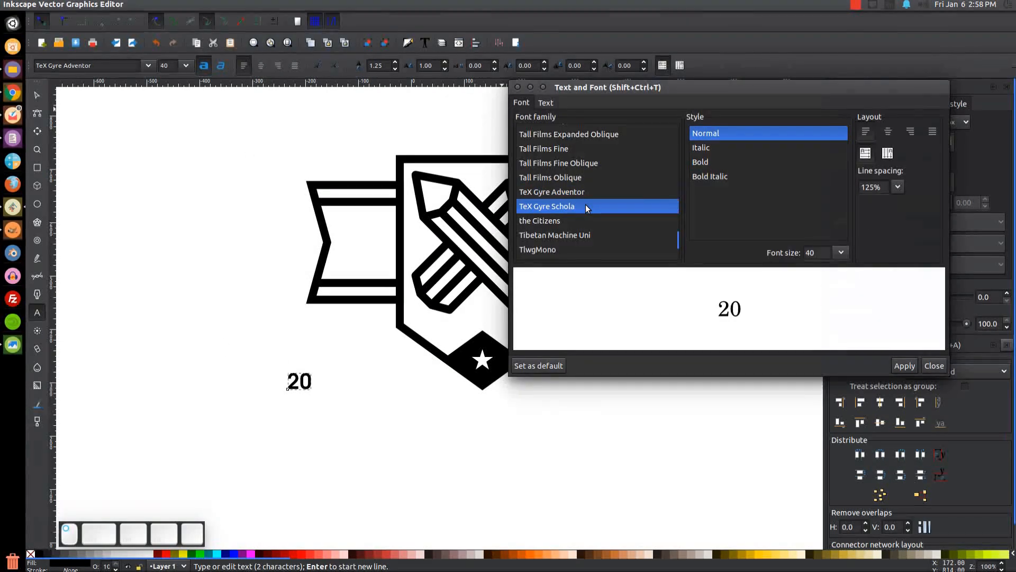
text(leag)
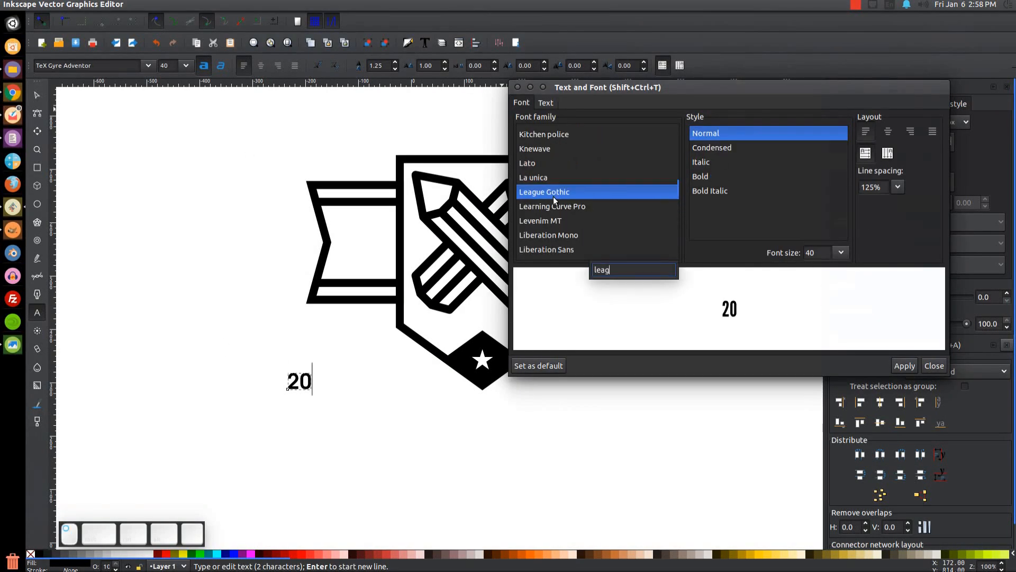
click(903, 365)
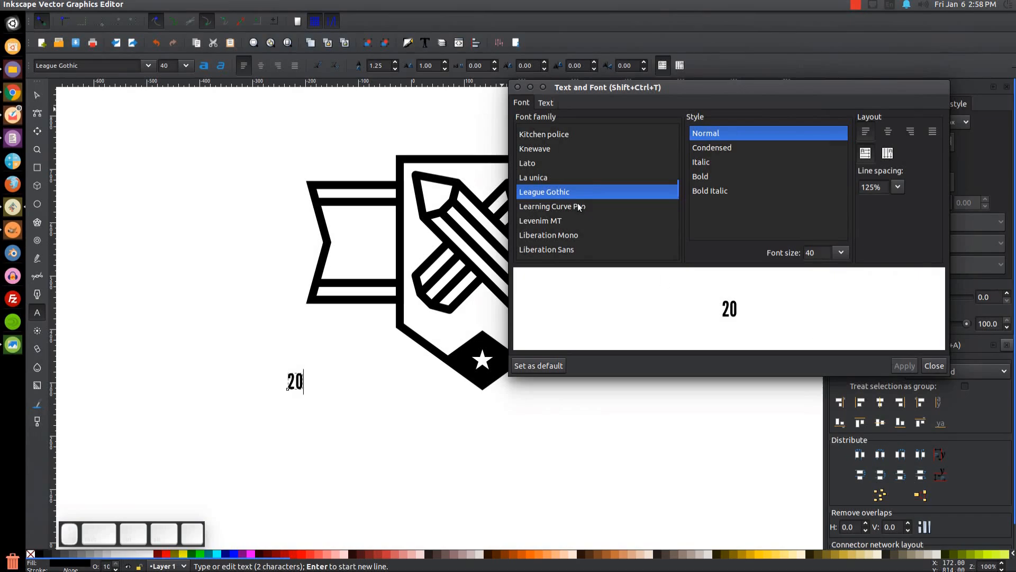
Step: Enlarge the "20" text to about 86.5 by 96 px and place it inside the left ribbon
click(519, 87)
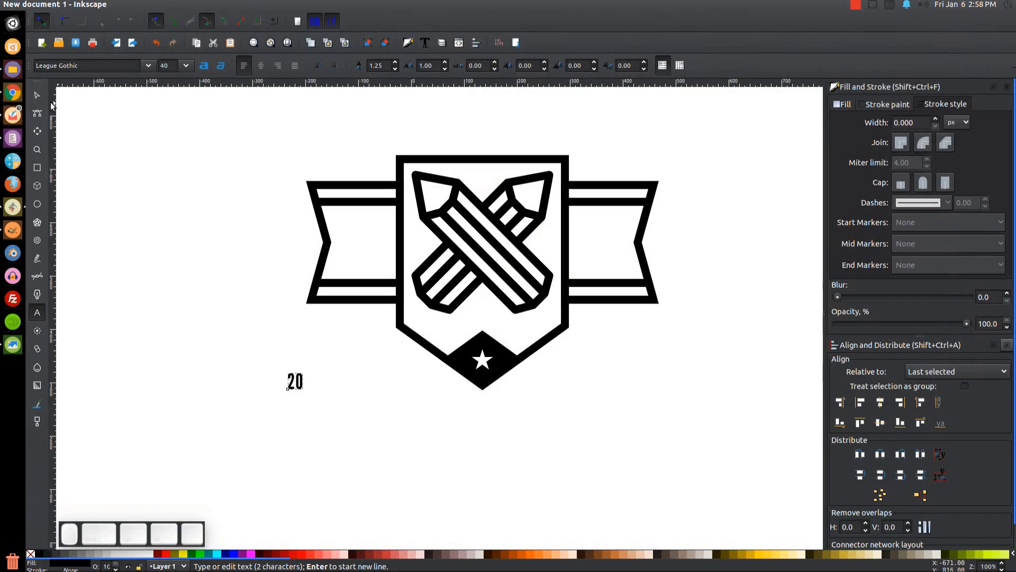
click(35, 97)
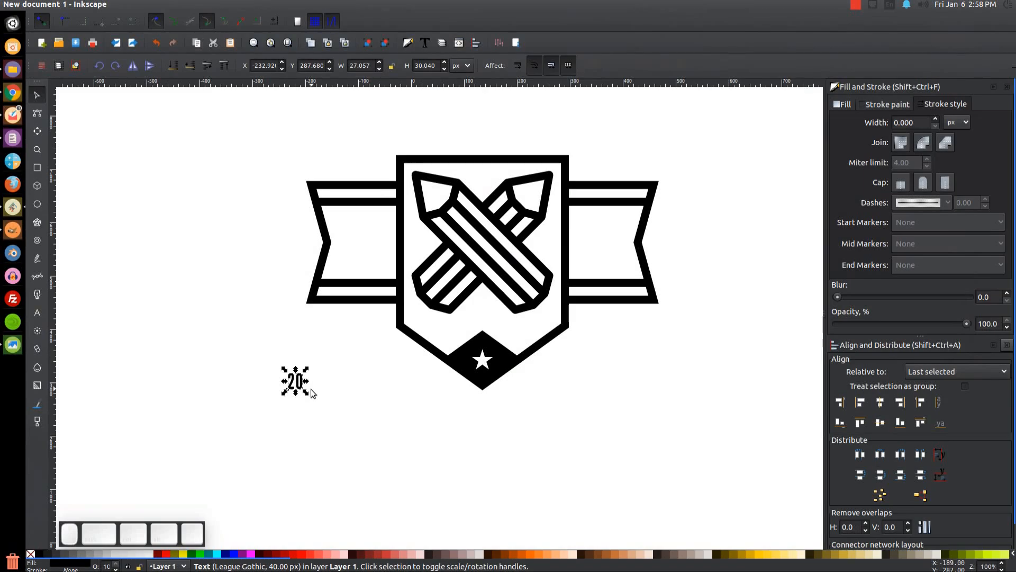
drag(307, 391, 371, 250)
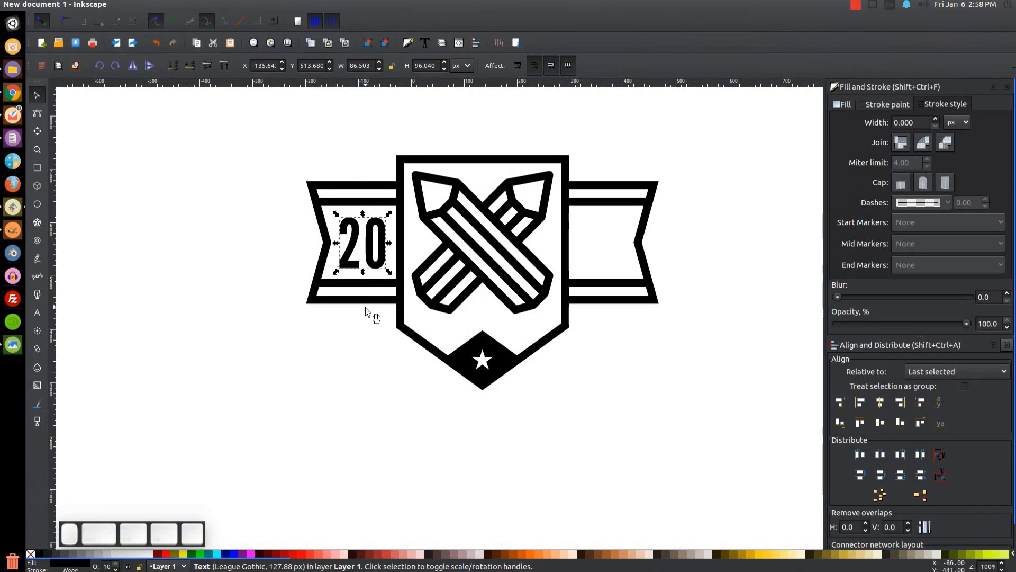
Step: Center the "20" text vertically relative to the left ribbon
shift+click(325, 221)
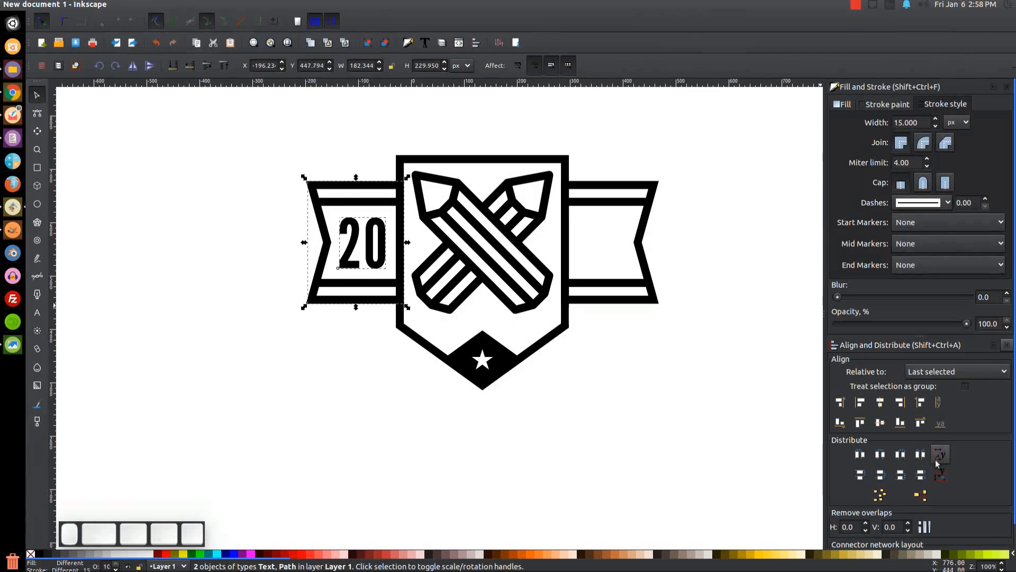
click(884, 424)
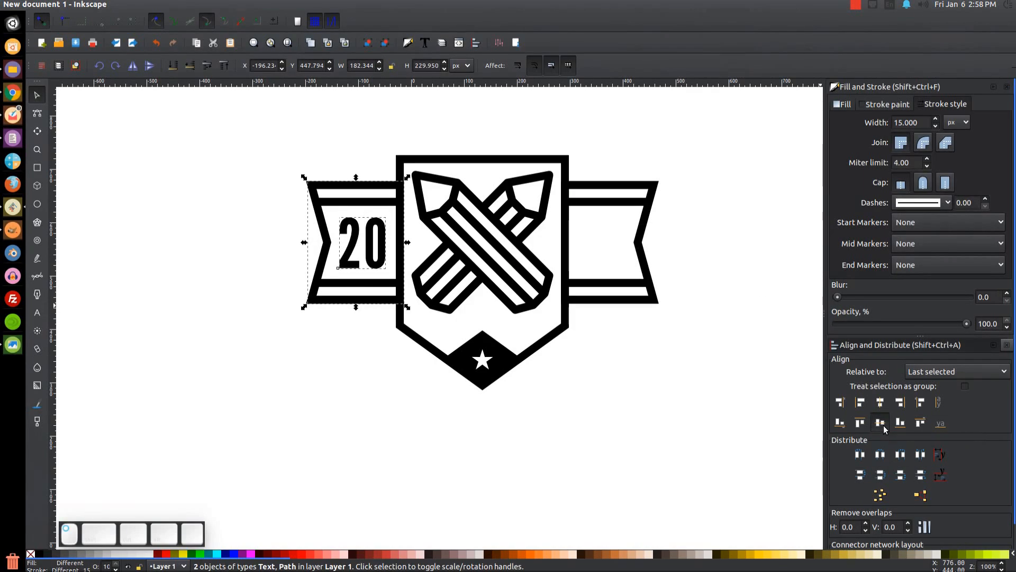
click(556, 391)
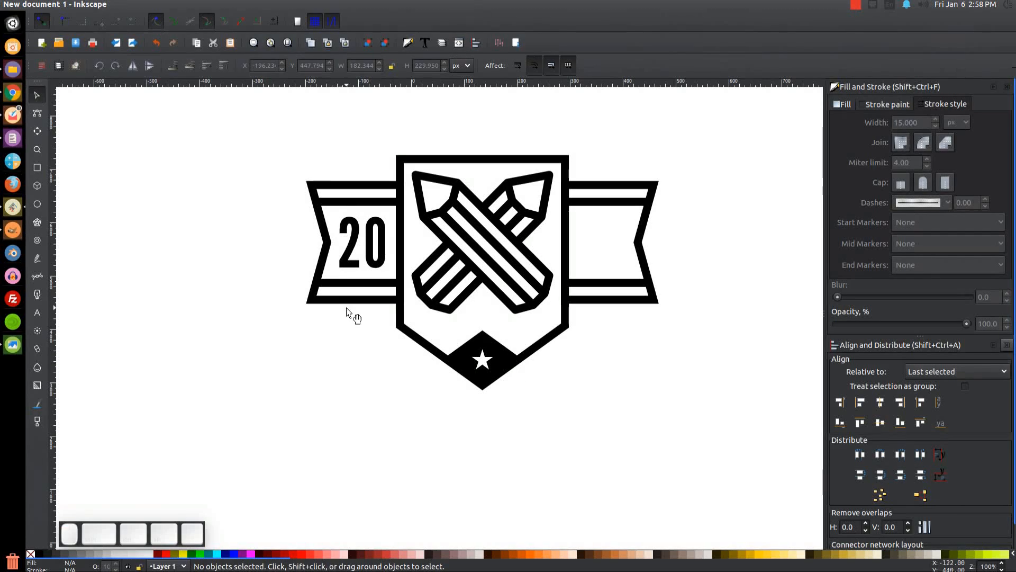
Step: Nudge the "20" text slightly and move a duplicate of it horizontally onto the right ribbon
ctrl+click(380, 262)
drag(380, 262, 379, 263)
right_click(370, 240)
click(401, 323)
drag(368, 249, 610, 254)
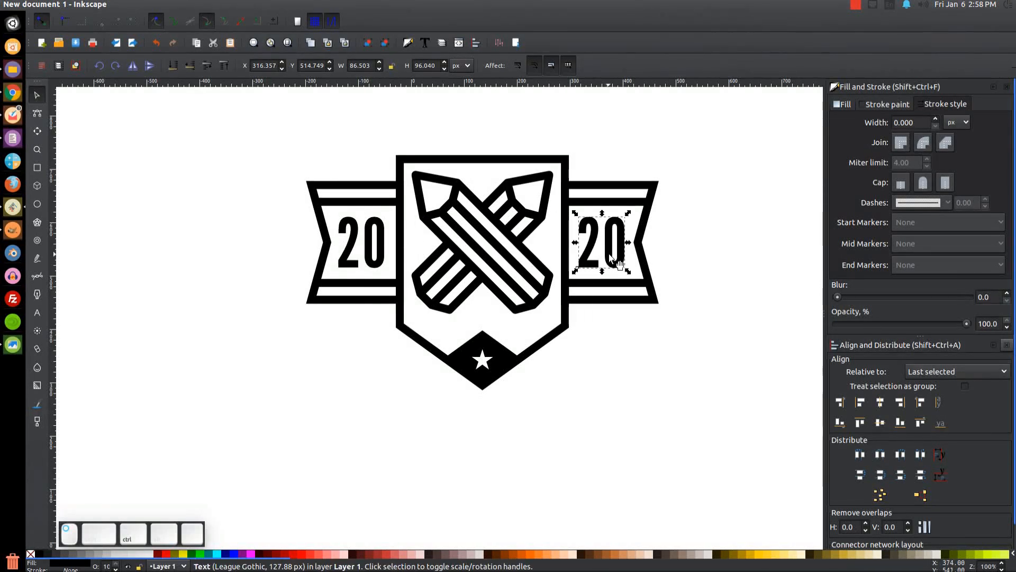
Step: Change the copied text on the right ribbon to "17" and shift it about 12 px toward the ribbon's center
click(37, 312)
key(BackSpace)
key(BackSpace)
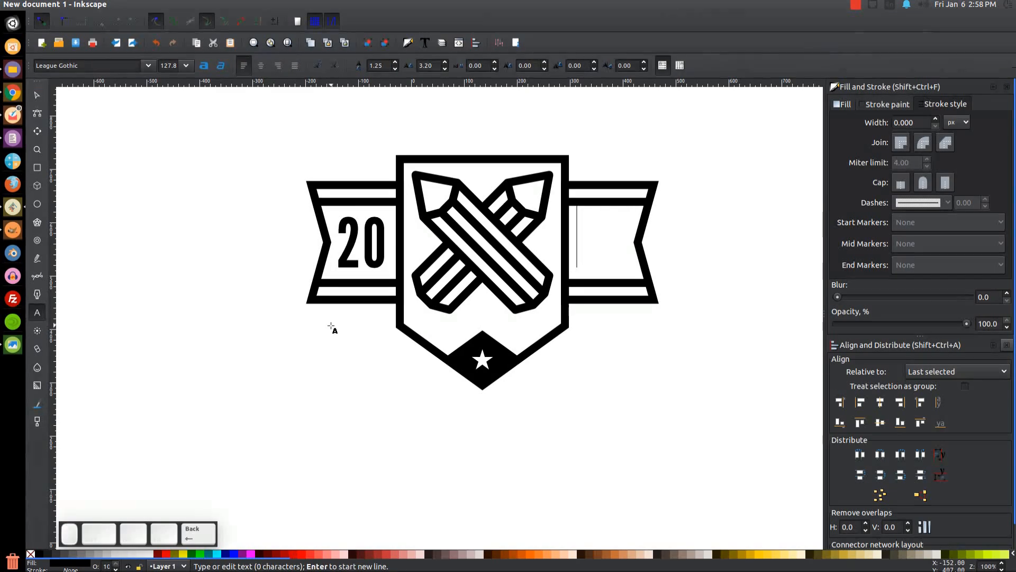
text(17)
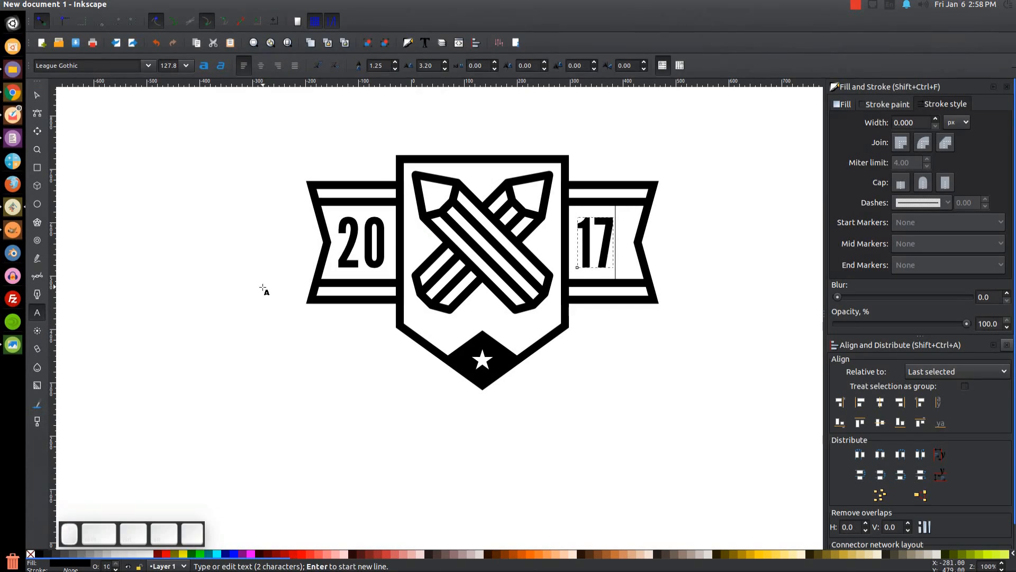
click(37, 95)
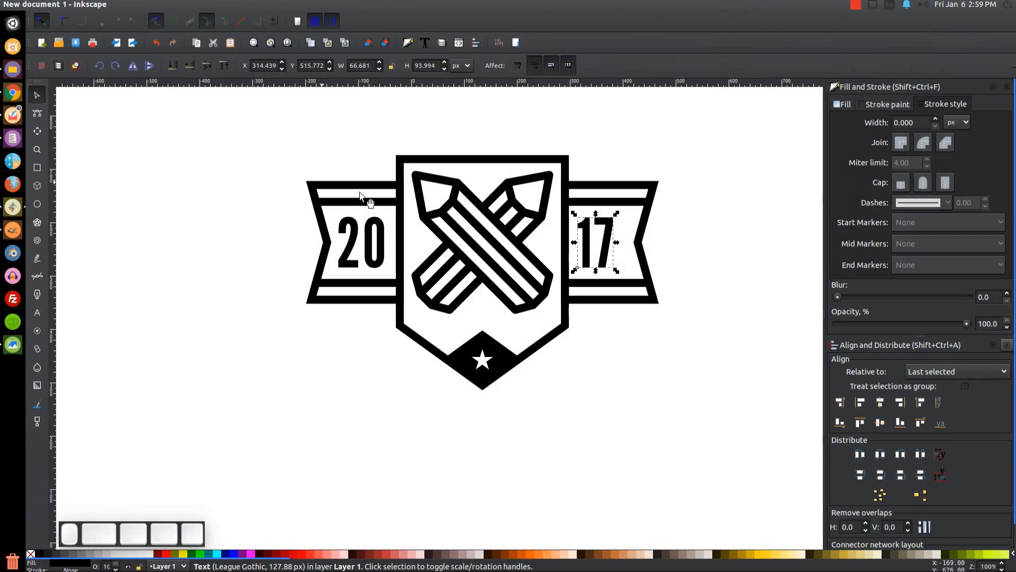
drag(599, 252, 612, 250)
drag(553, 311, 518, 351)
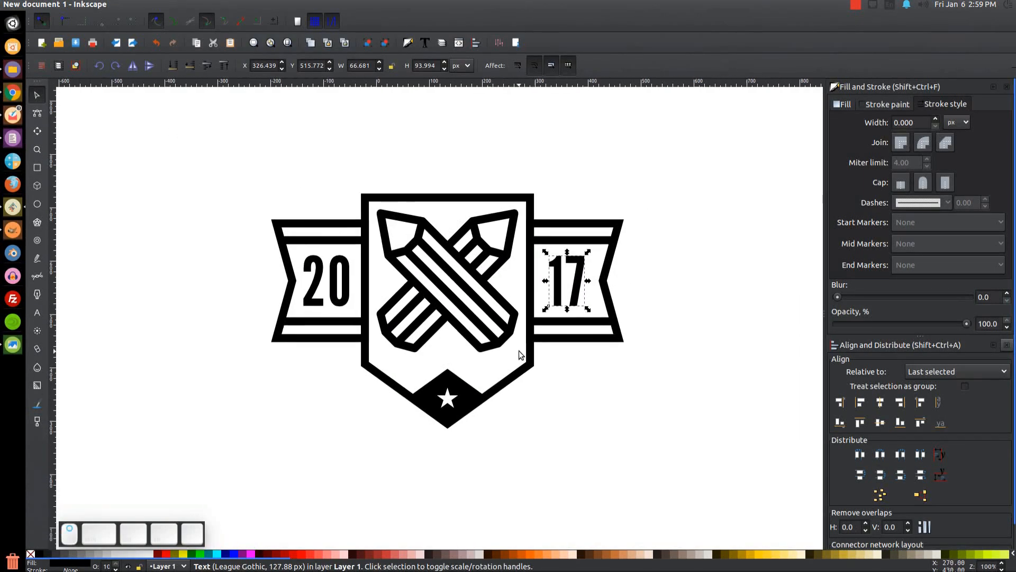
Step: Select all parts of the badge and ungroup every group among them
click(463, 410)
click(767, 335)
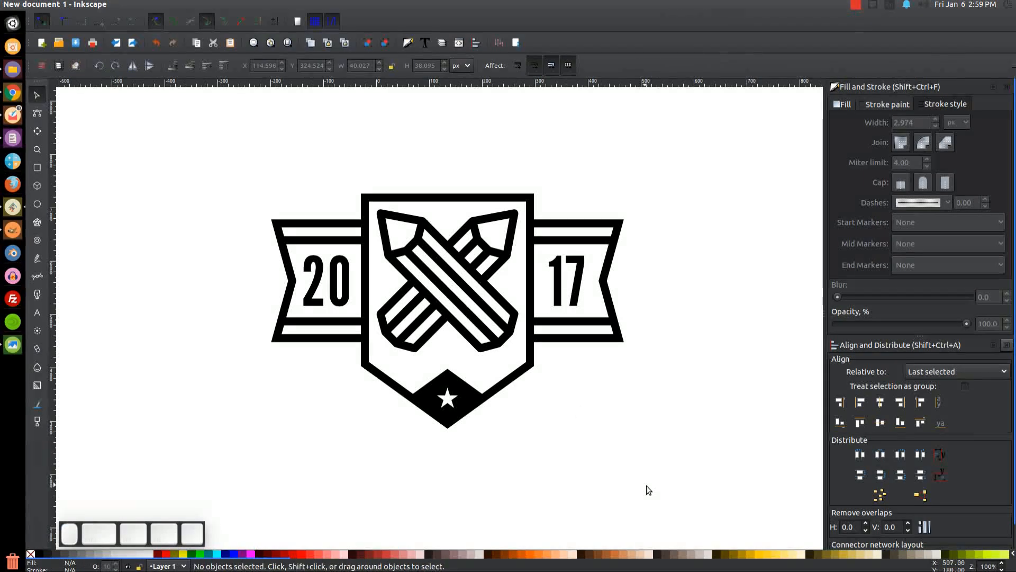
drag(766, 503, 145, 88)
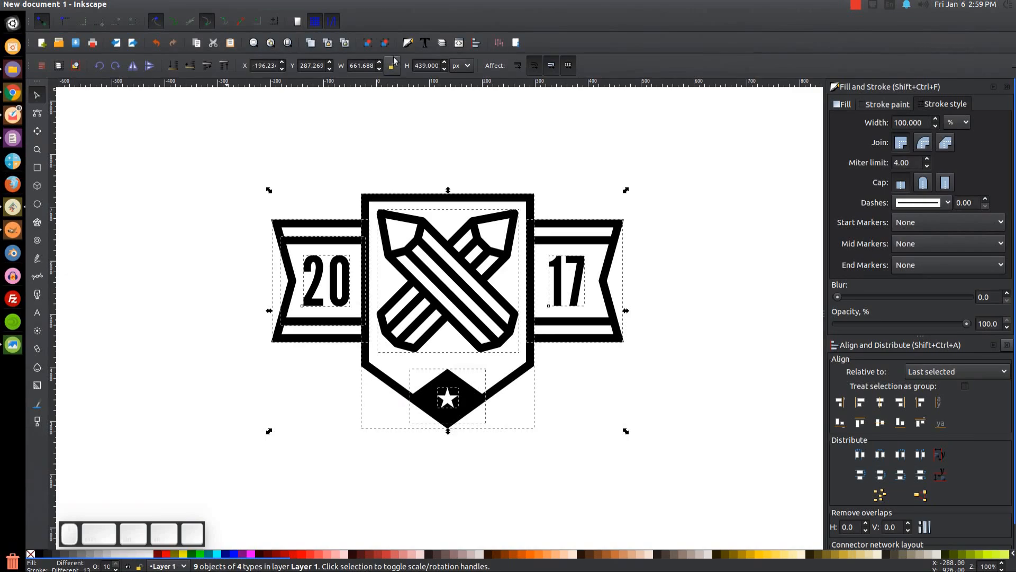
click(385, 44)
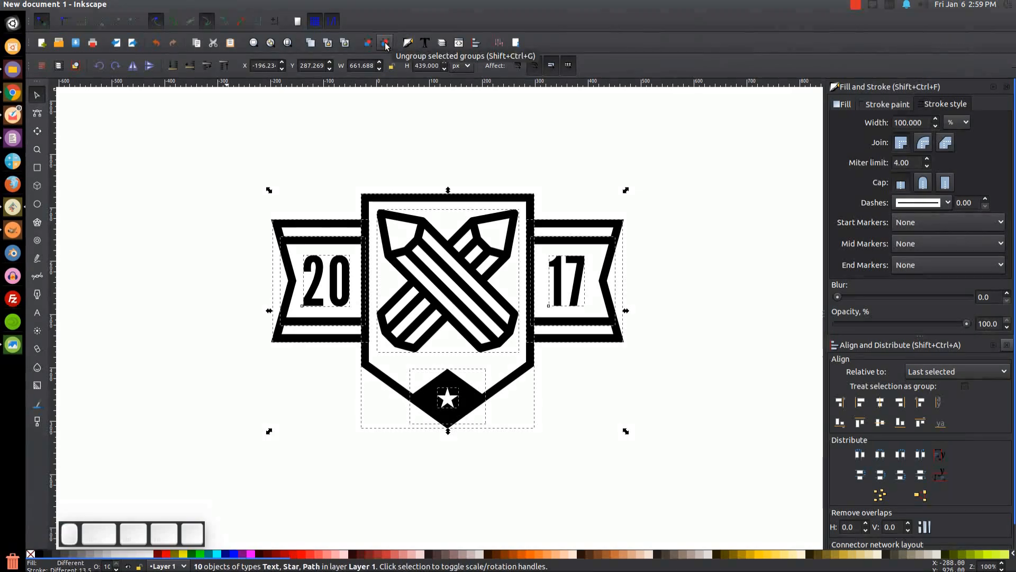
click(385, 43)
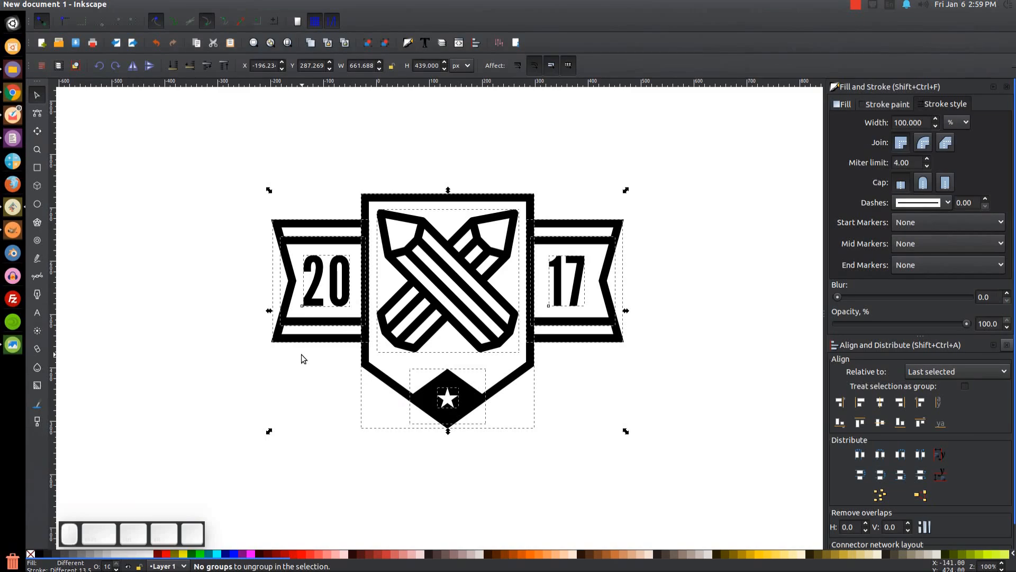
Step: Convert the strokes of all badge parts except the two numbers and the star to paths and union them
key(shift)
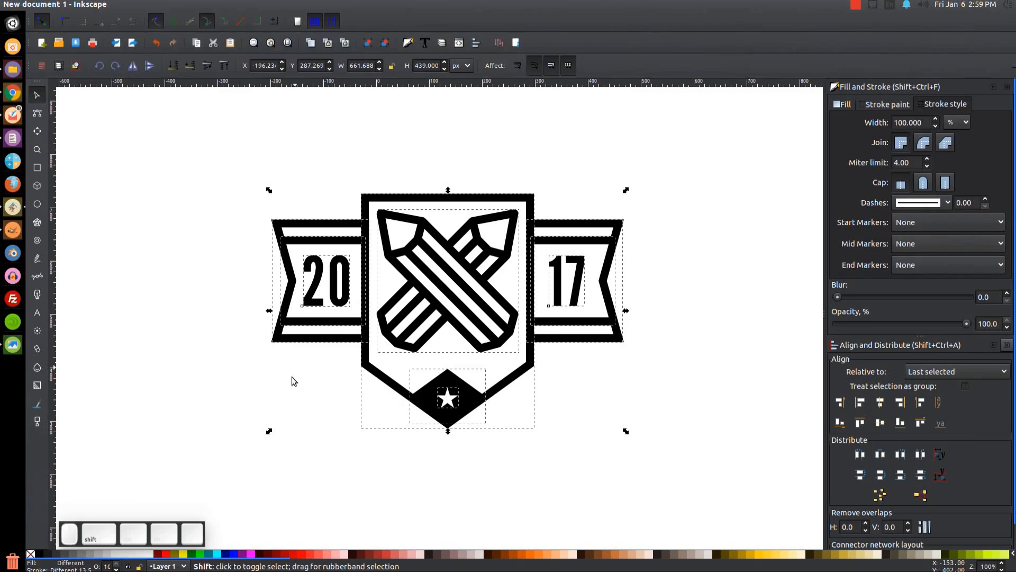
shift+click(332, 269)
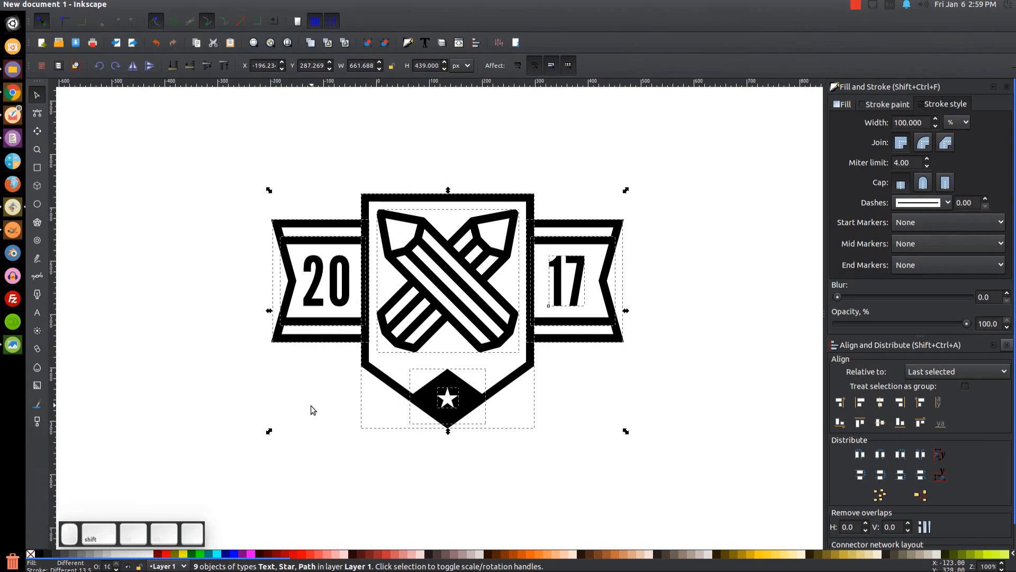
shift+click(563, 263)
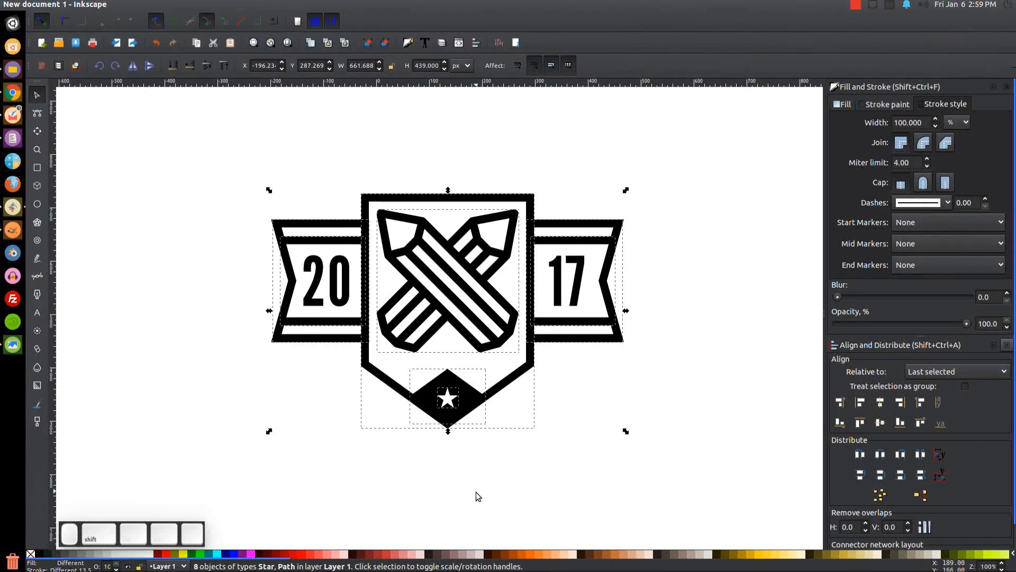
shift+click(450, 405)
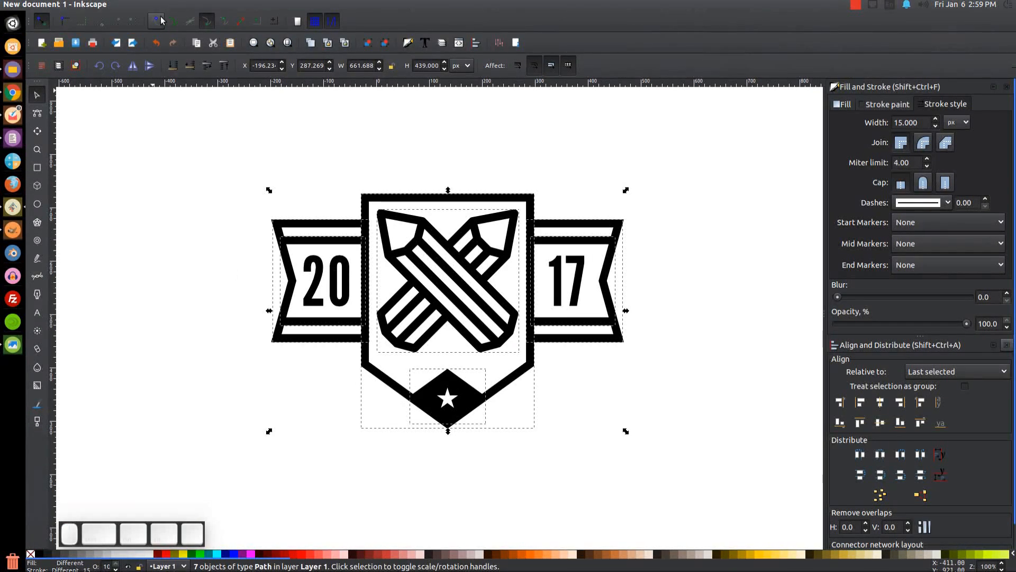
click(173, 4)
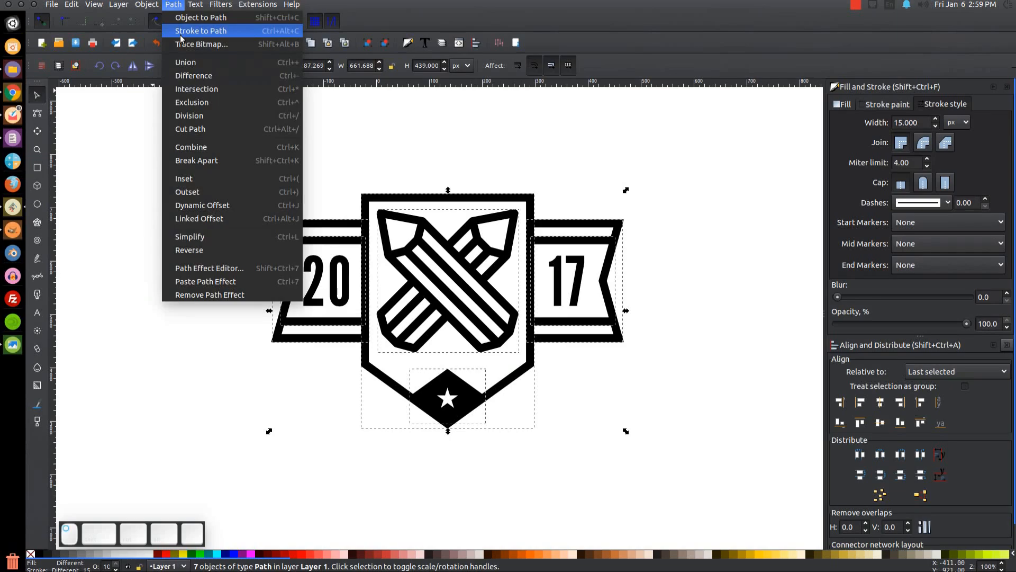
click(181, 33)
click(174, 4)
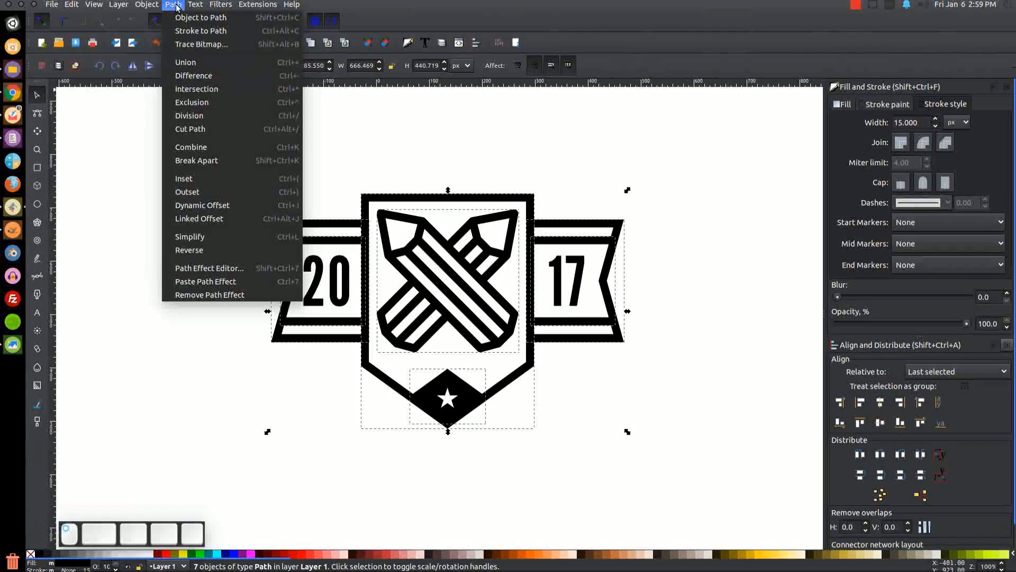
click(186, 62)
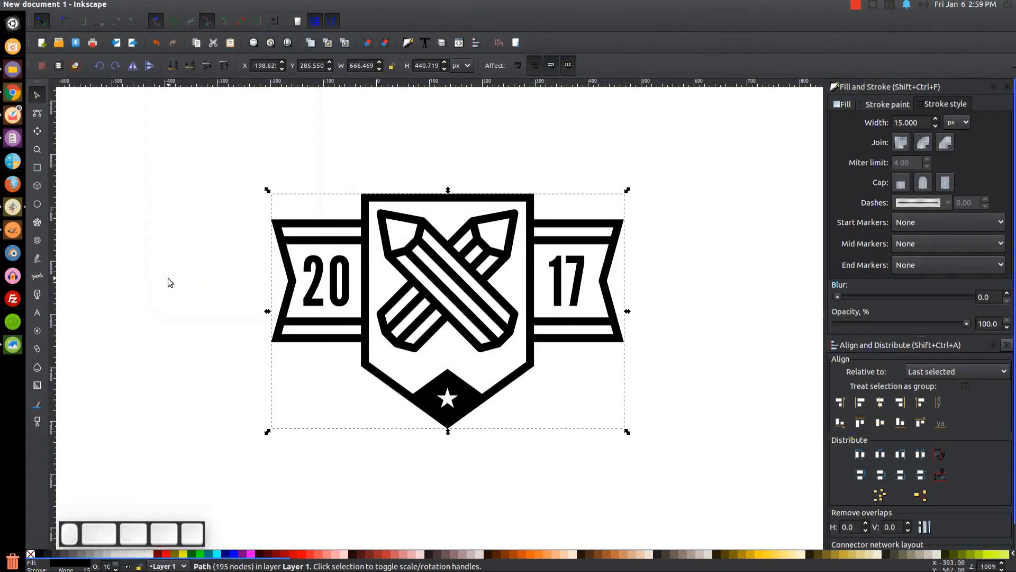
Step: Cut the star out of the united badge shape with a path Difference
key(shift)
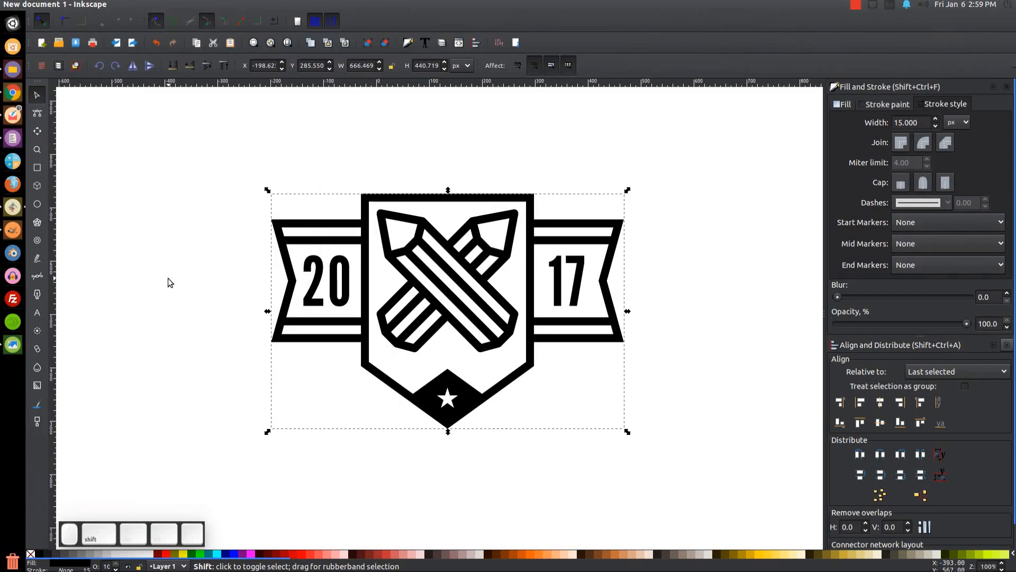
shift+click(449, 400)
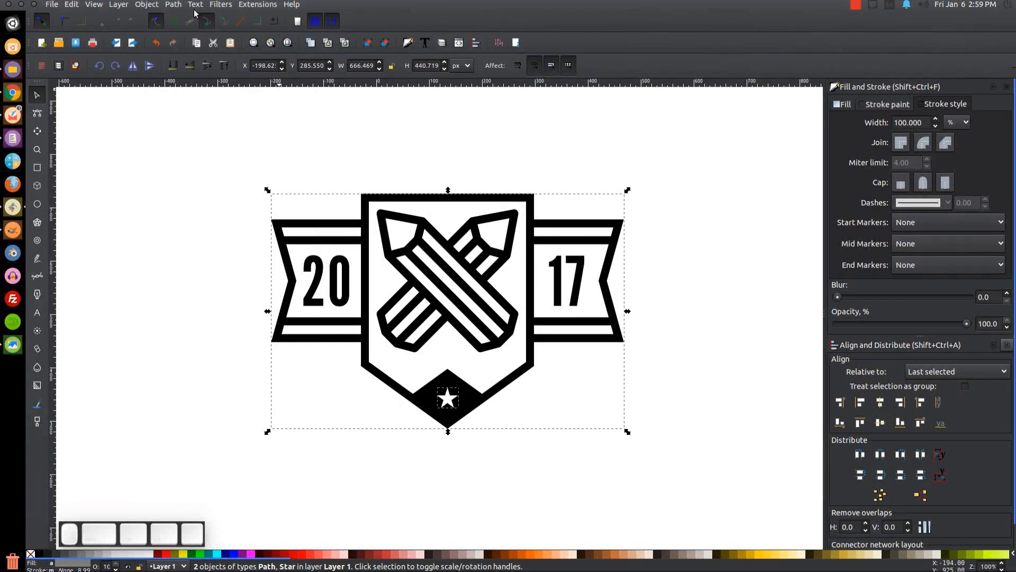
click(173, 5)
click(194, 75)
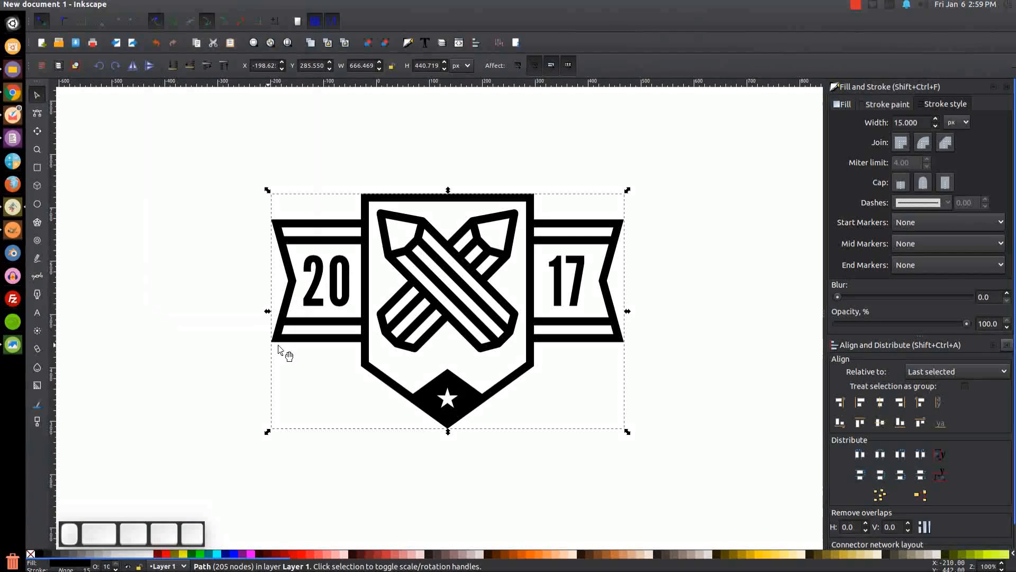
Step: Group the badge with both numbers and shrink it to about 180 by 119 px, slightly higher on the canvas
drag(725, 497, 178, 109)
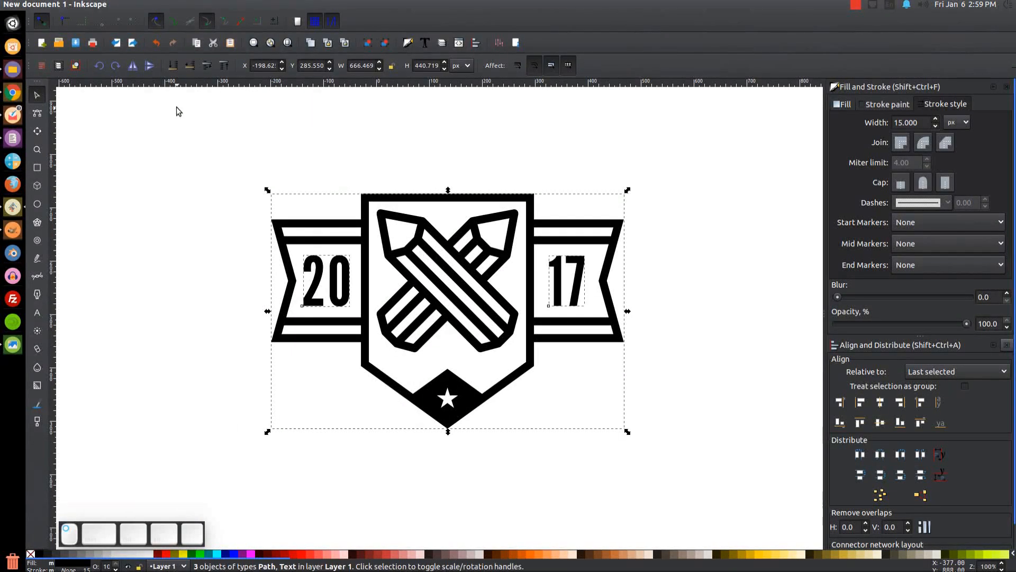
click(368, 43)
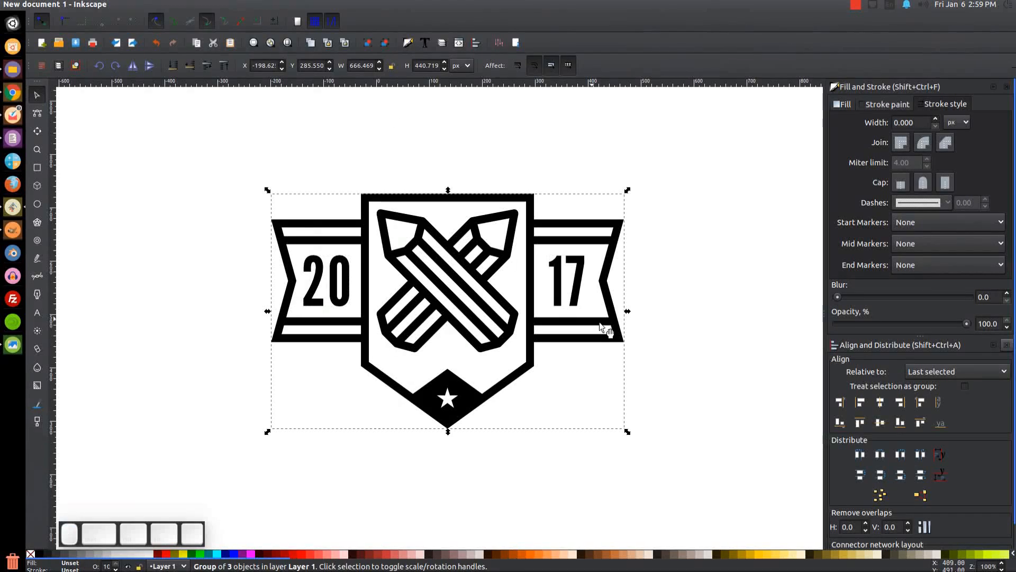
drag(628, 432, 494, 363)
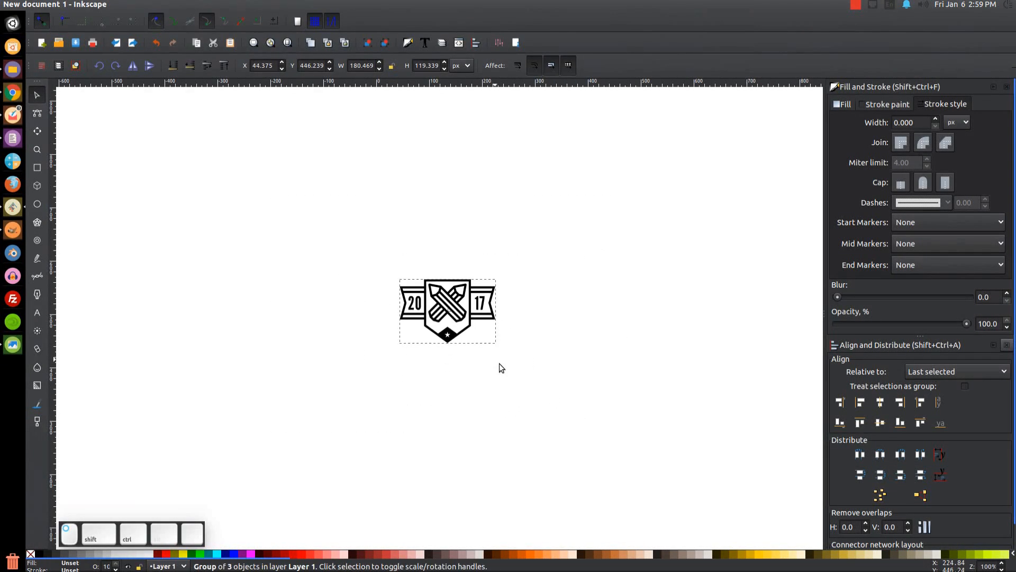
drag(444, 294, 440, 254)
click(468, 310)
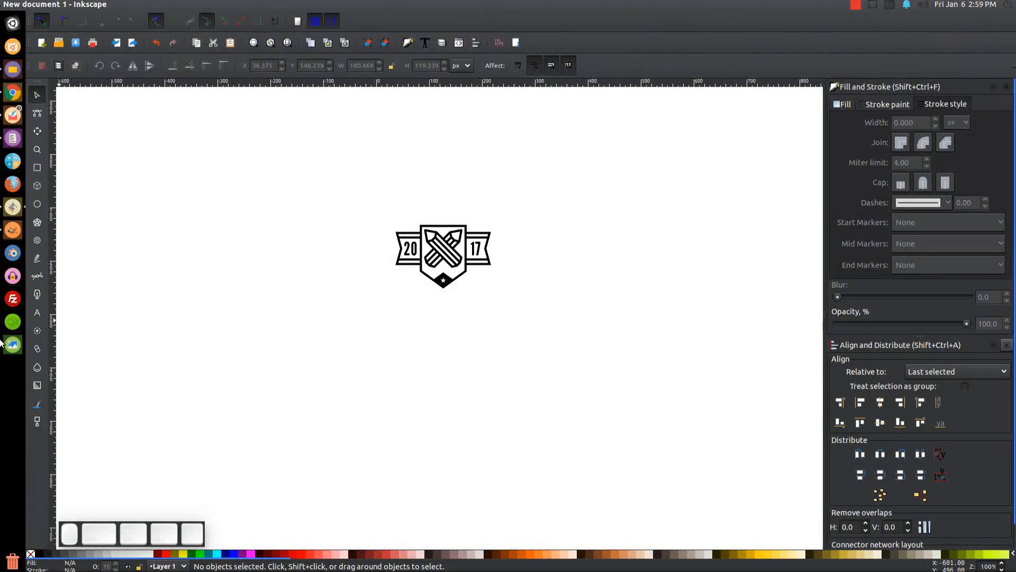
Step: Check the thumbnail.png reference in Image Viewer and draw a circle left of the badge with red fill and no stroke
click(3, 344)
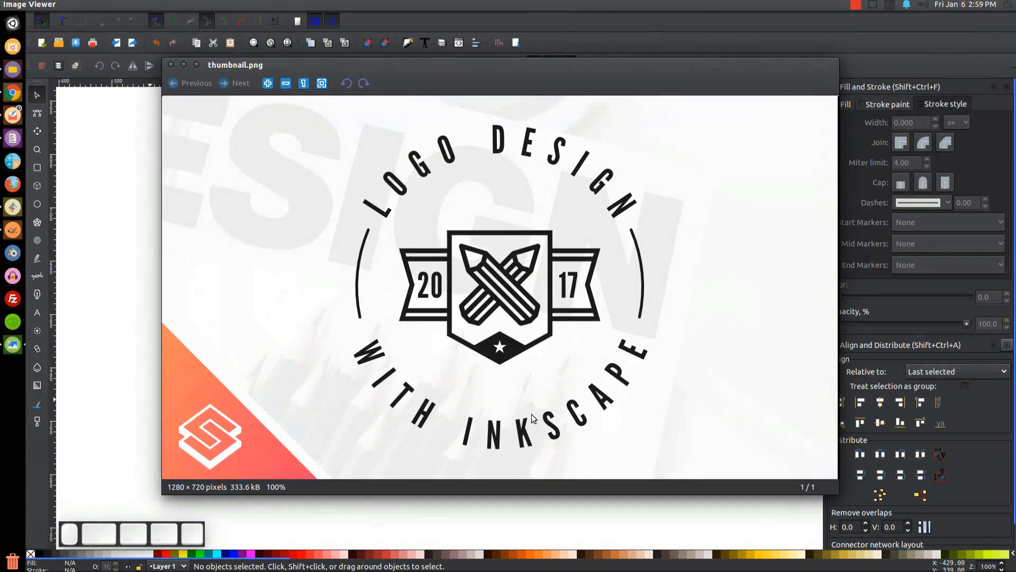
click(183, 66)
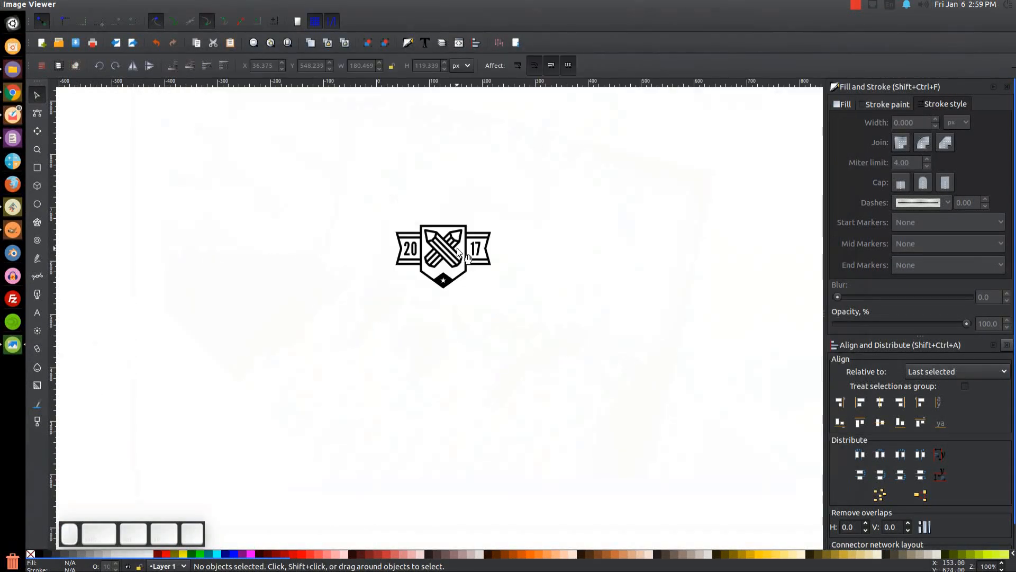
click(37, 205)
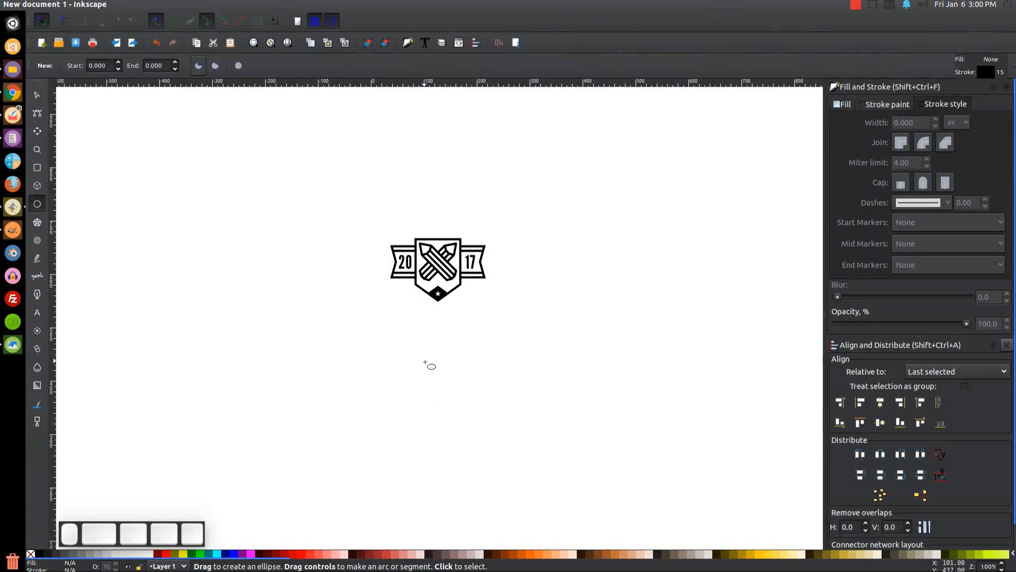
drag(278, 290, 364, 372)
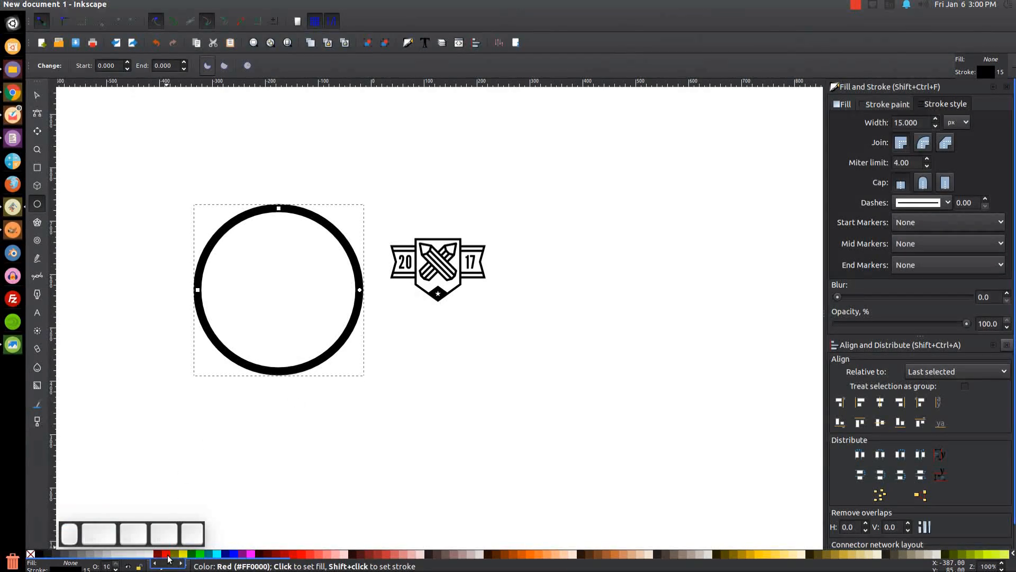
click(166, 554)
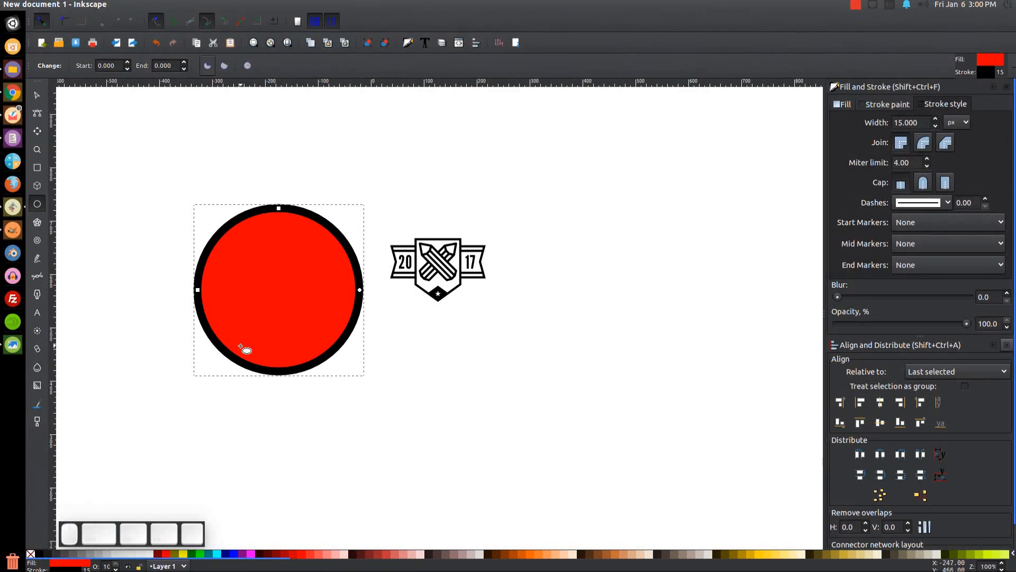
shift+click(30, 554)
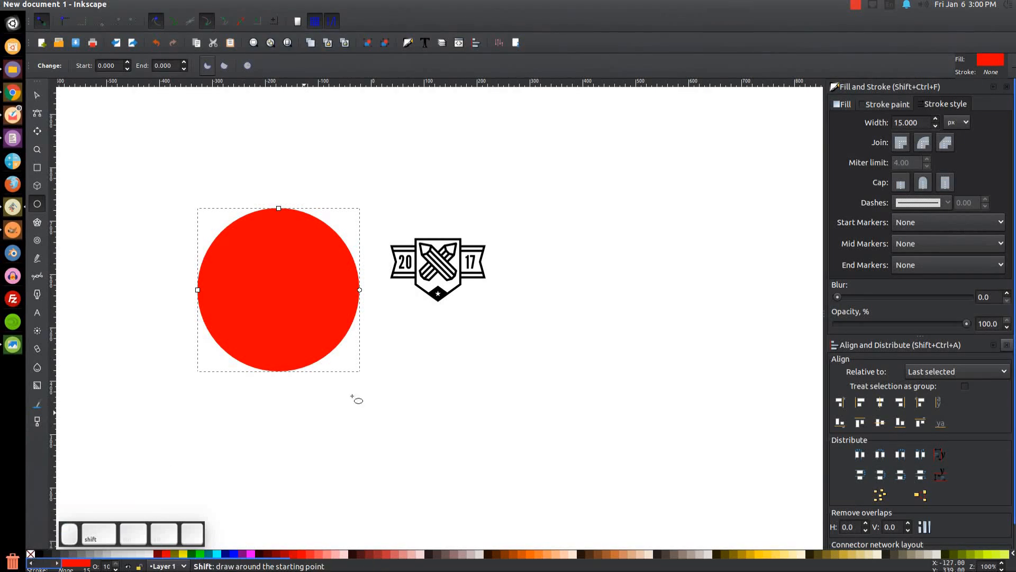
Step: Lower the red circle's opacity to 52.5% and center it horizontally and vertically on the badge
click(906, 323)
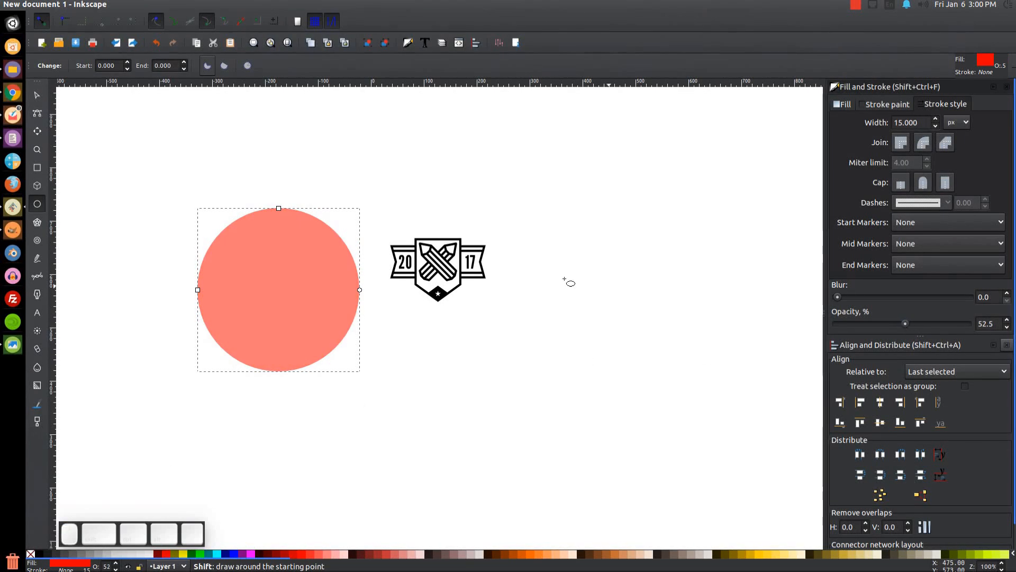
click(37, 95)
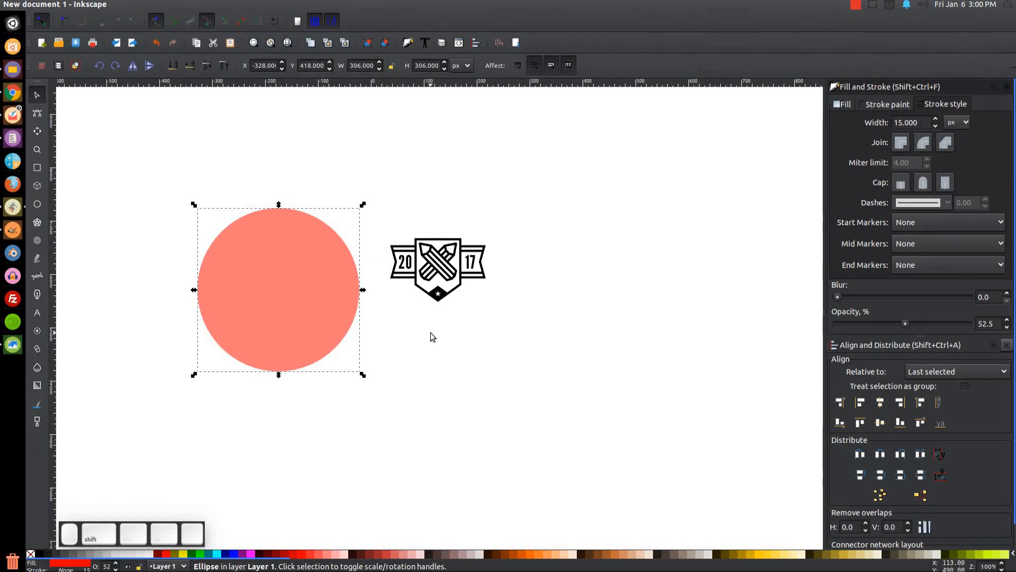
shift+click(439, 270)
click(880, 405)
click(880, 422)
scroll(628, 330, up, 1)
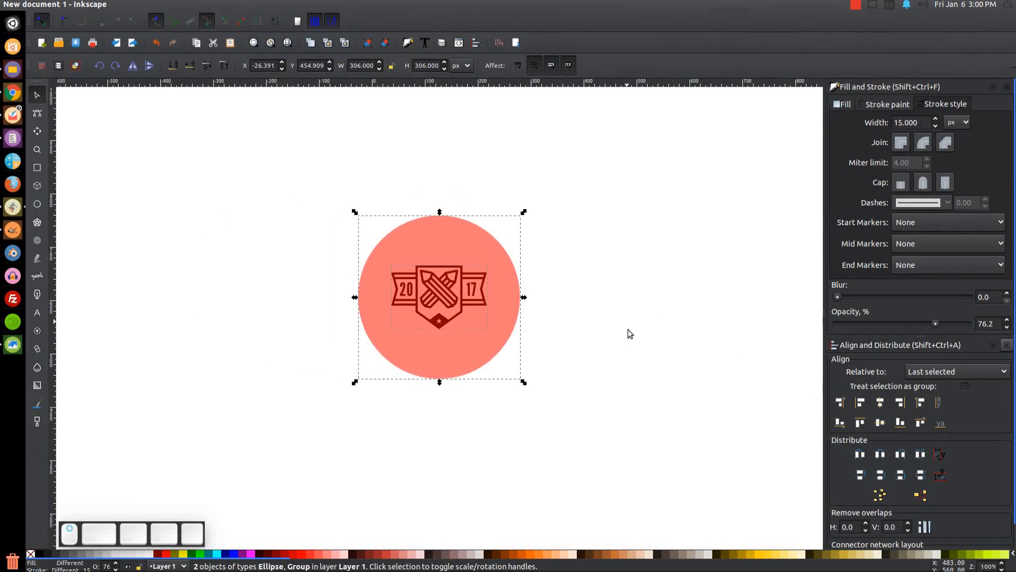
scroll(629, 334, up, 1)
click(618, 465)
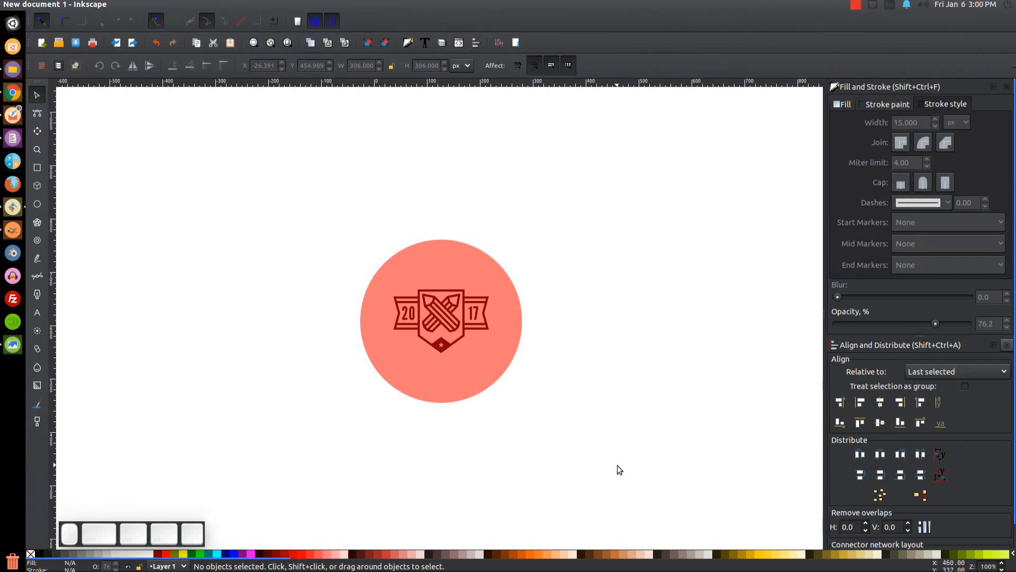
Step: Scale the circle down about its center to 220 by 220 px and shift it slightly higher over the badge
click(470, 304)
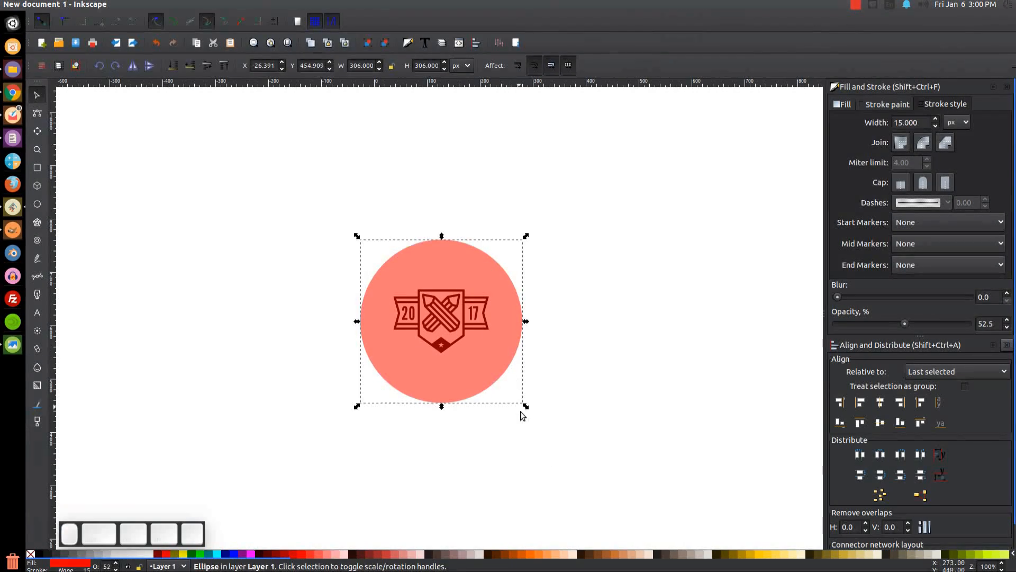
drag(527, 405, 505, 402)
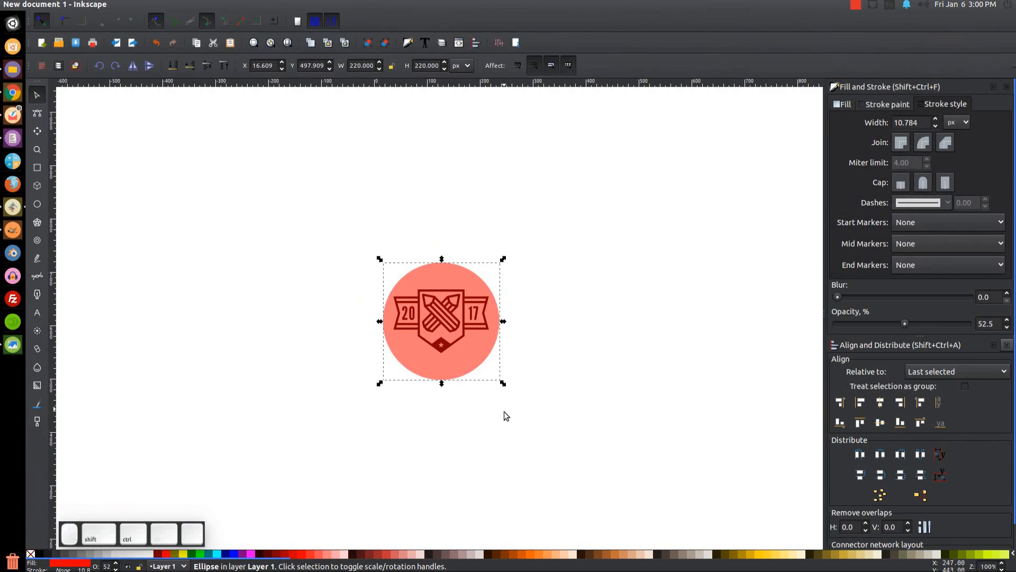
drag(461, 372, 463, 366)
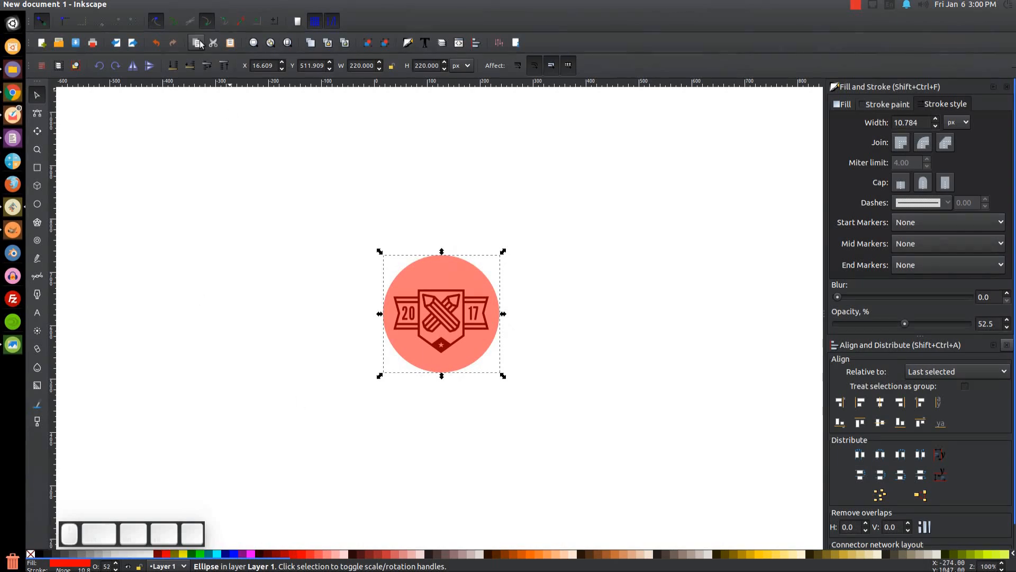
drag(338, 318, 322, 291)
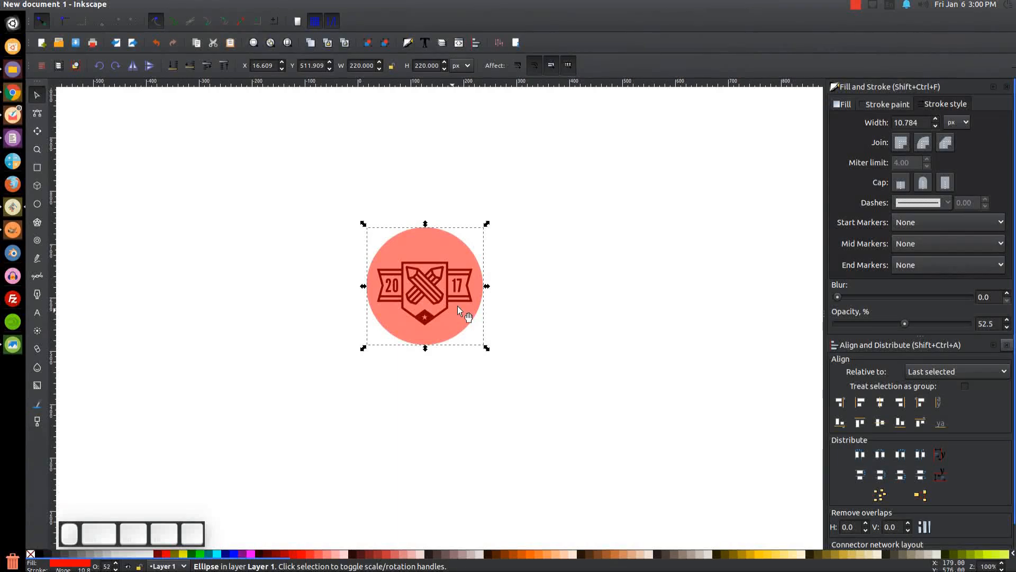
Step: Check the thumbnail.png reference in Image Viewer and add the text LOGO DESIGN below the circle, shifted slightly left
click(5, 345)
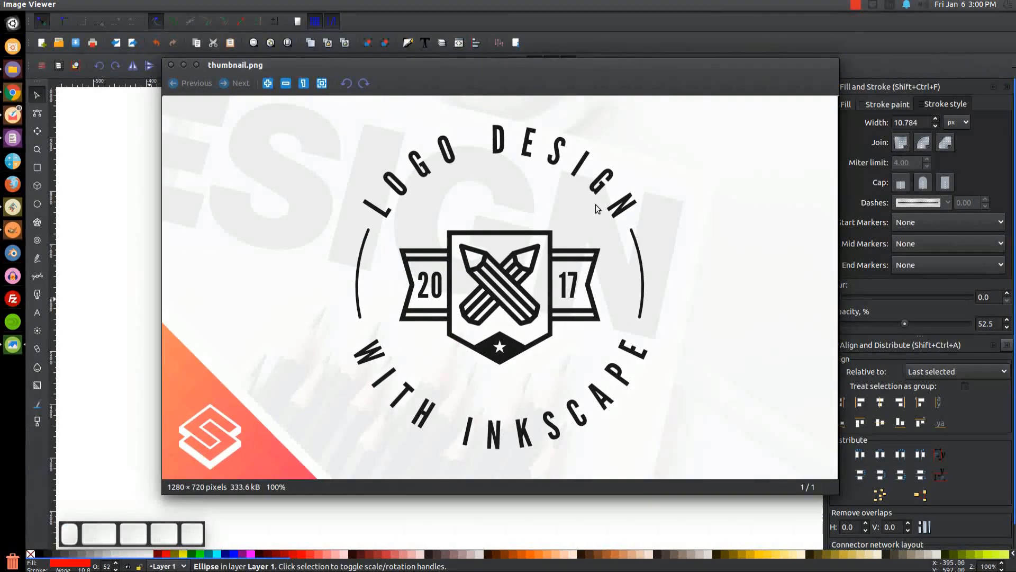
click(184, 65)
click(37, 312)
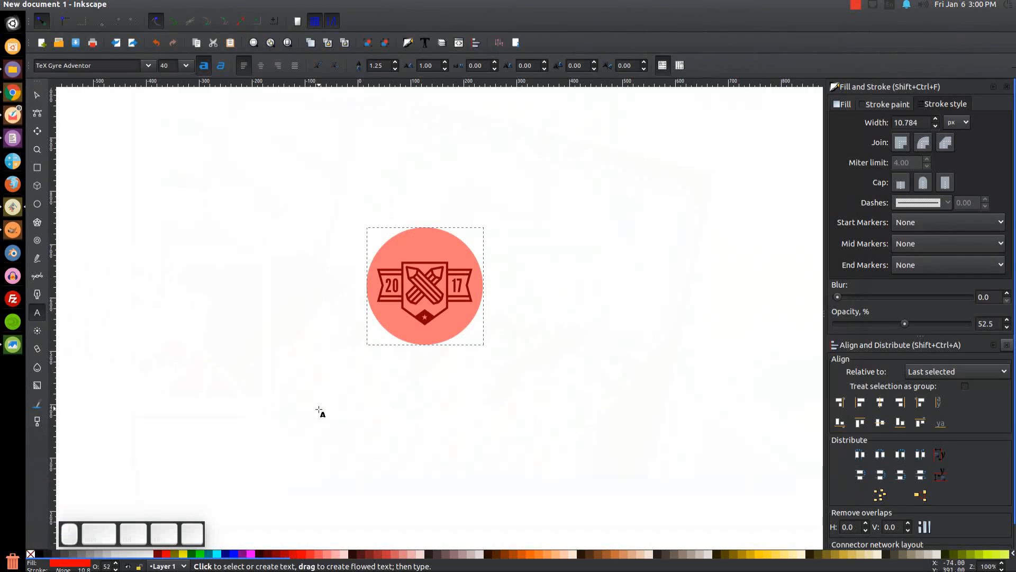
click(346, 405)
text(LOGO DESIGN)
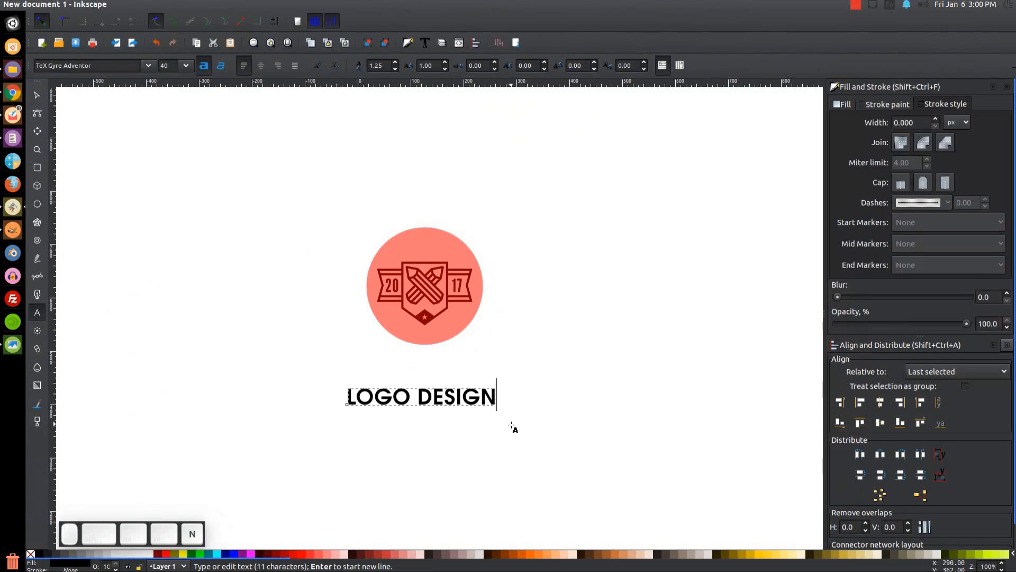
click(37, 94)
drag(462, 408, 404, 389)
Step: Duplicate the LOGO DESIGN text, place the copy below it and change its wording to WITH INKSCAPE
right_click(404, 389)
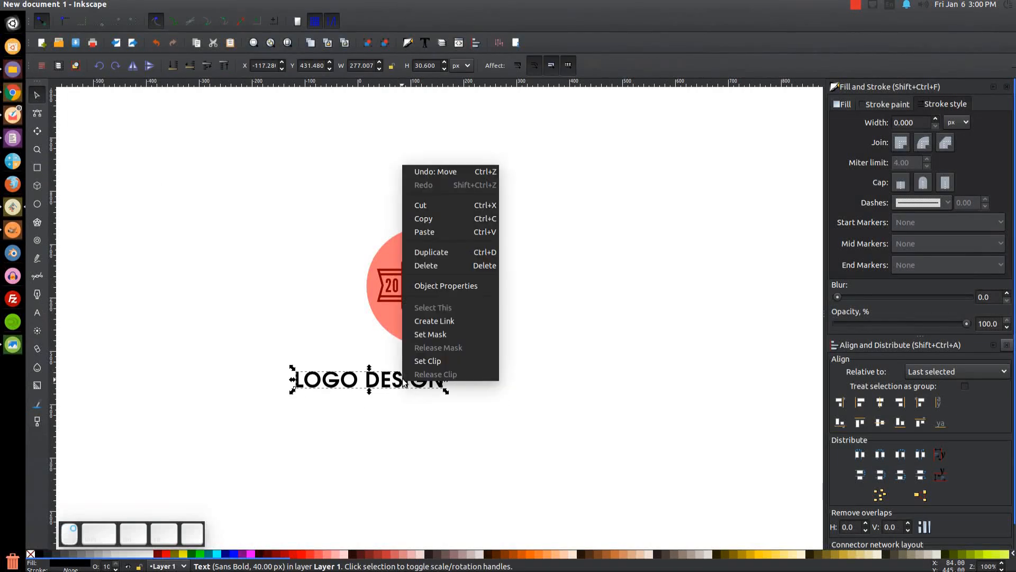
click(443, 257)
drag(424, 382, 414, 430)
click(37, 312)
drag(445, 426, 263, 429)
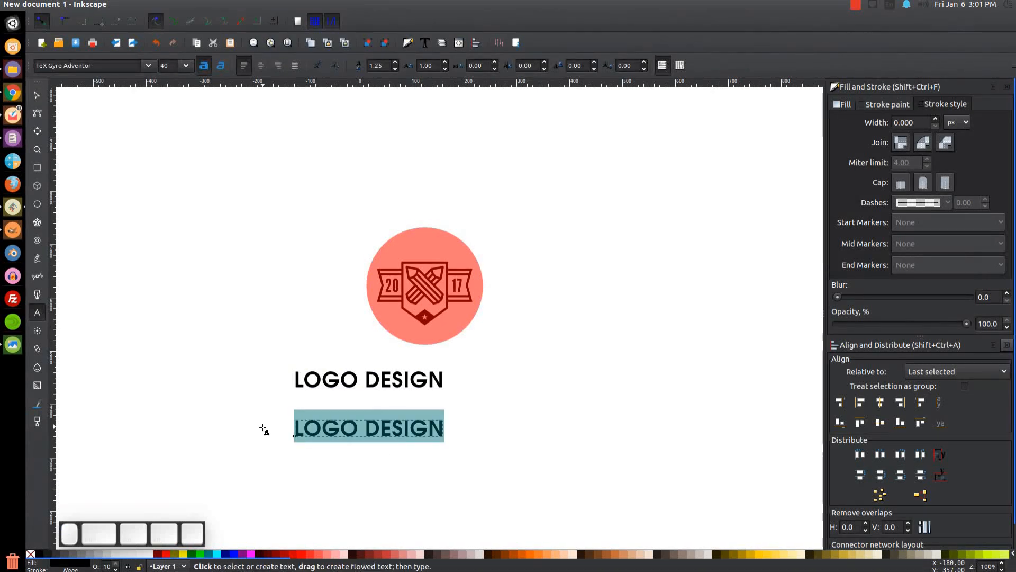
text(WITH INKSCAPE)
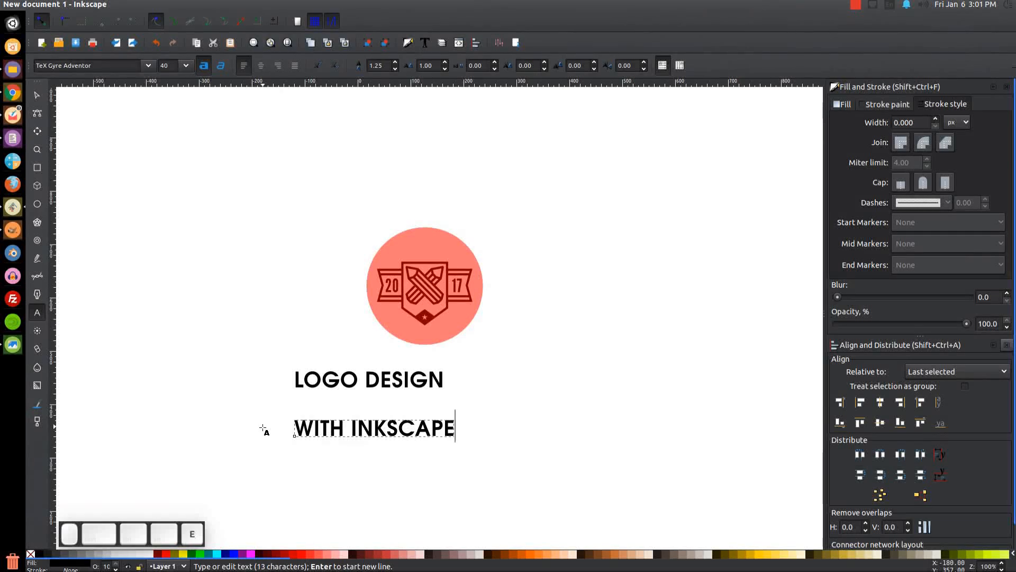
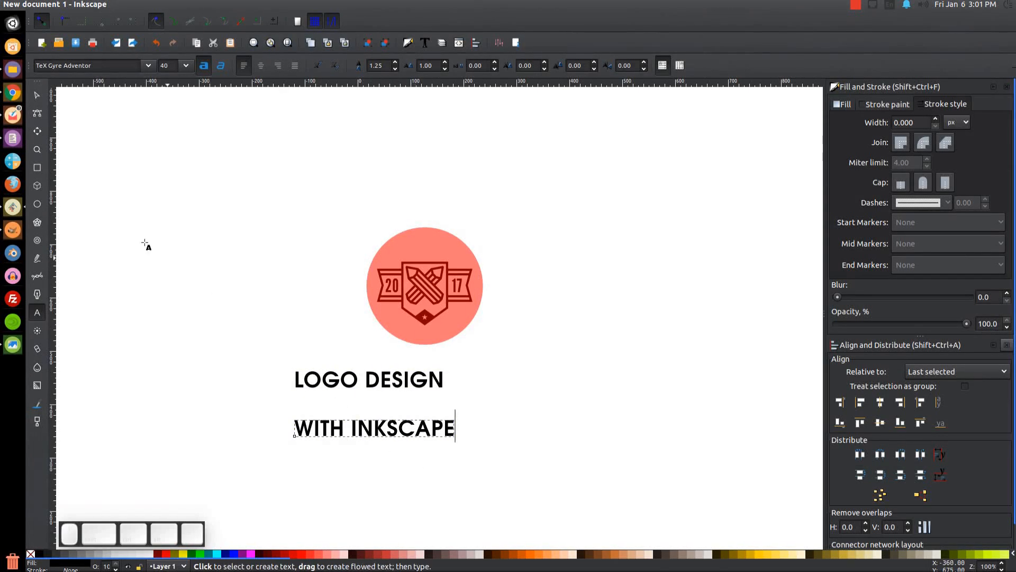
Step: Set the font of both text lines to League Gothic in the Normal style
click(36, 91)
drag(528, 494, 242, 354)
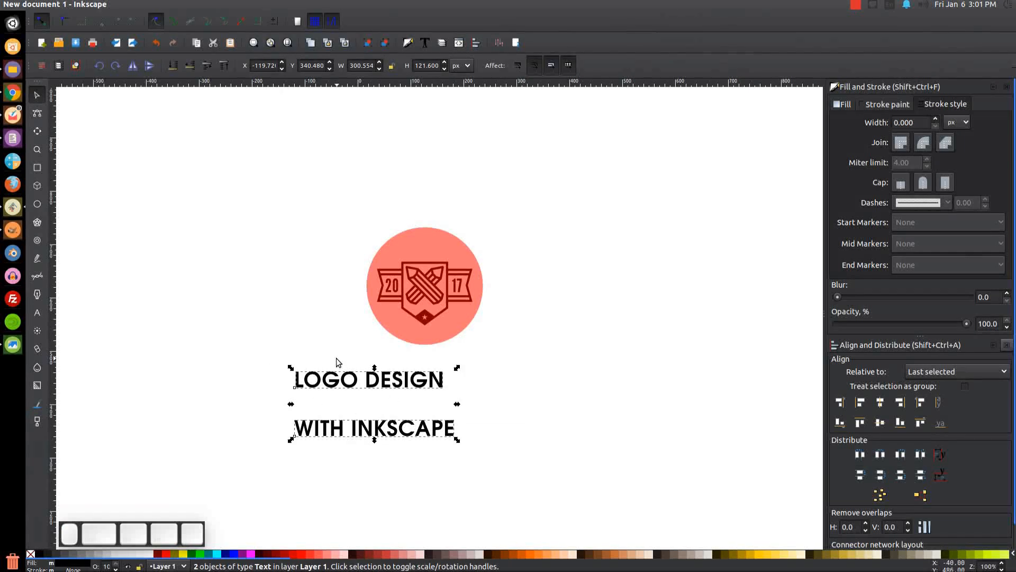
click(425, 42)
click(594, 210)
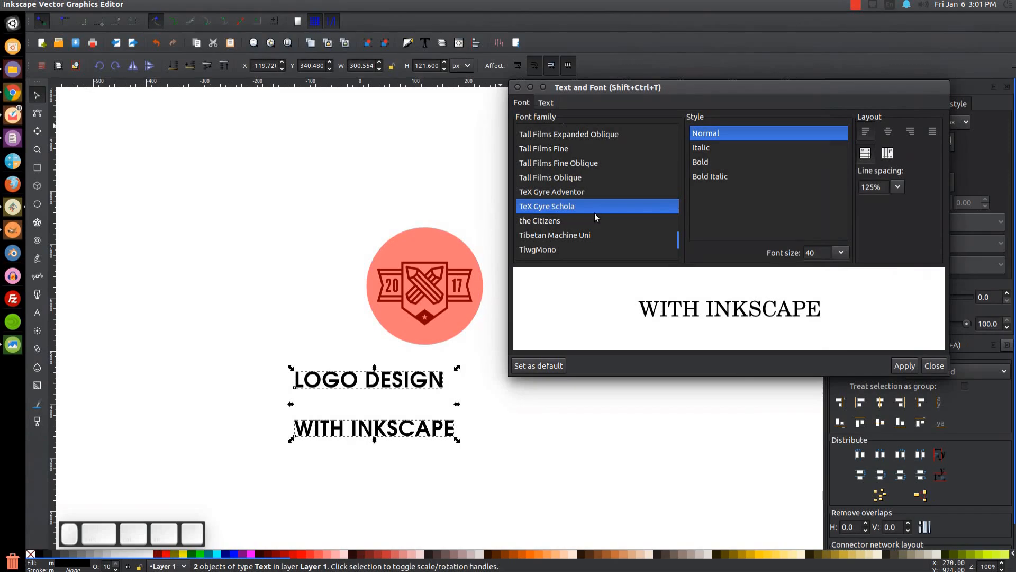
text(leag)
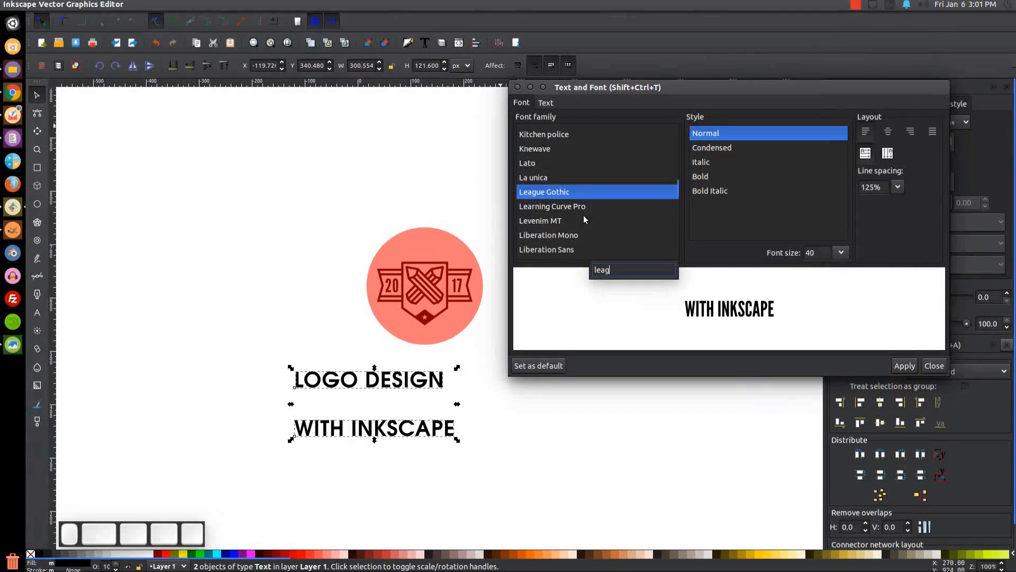
click(561, 192)
click(905, 365)
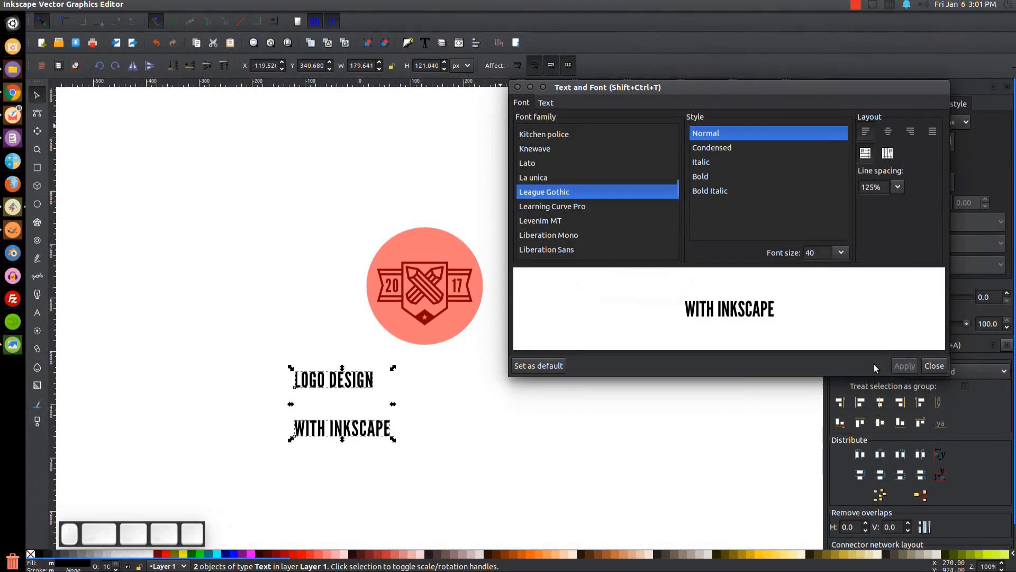
click(518, 88)
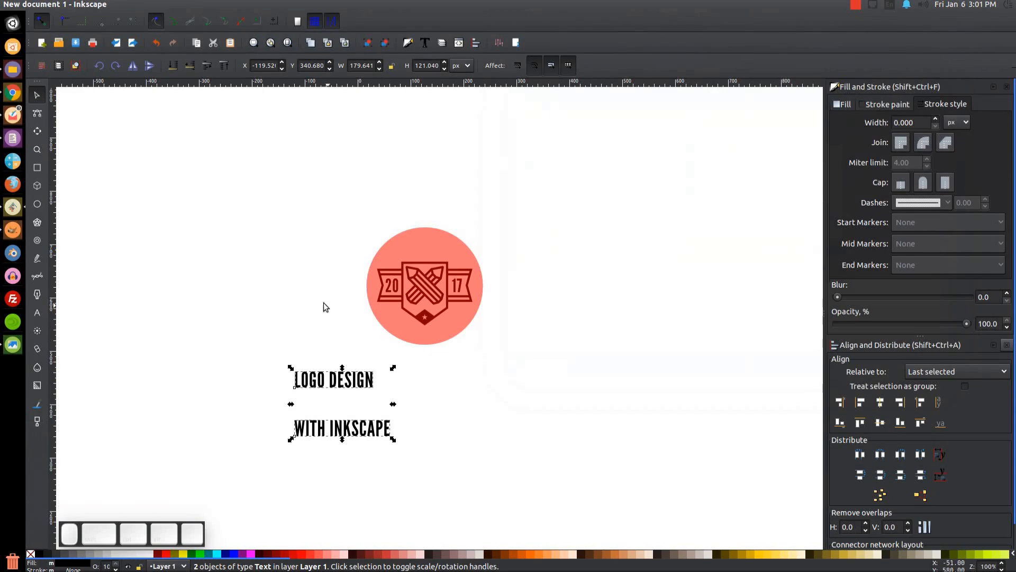
Step: Shrink both text lines together to about 132 by 89 px left of the circle and compare with the thumbnail.png reference
drag(355, 391, 445, 220)
drag(490, 276, 270, 343)
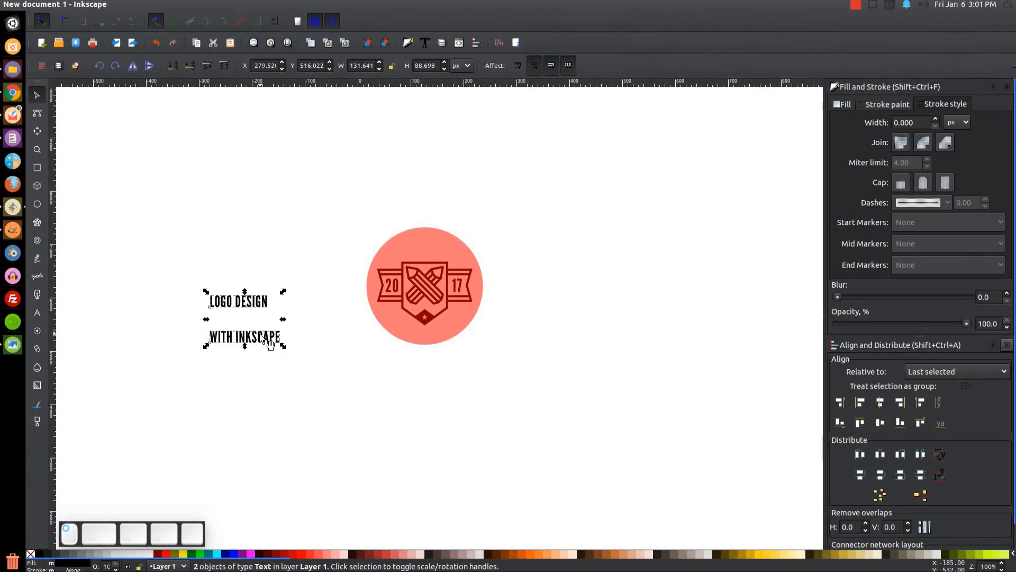
click(37, 312)
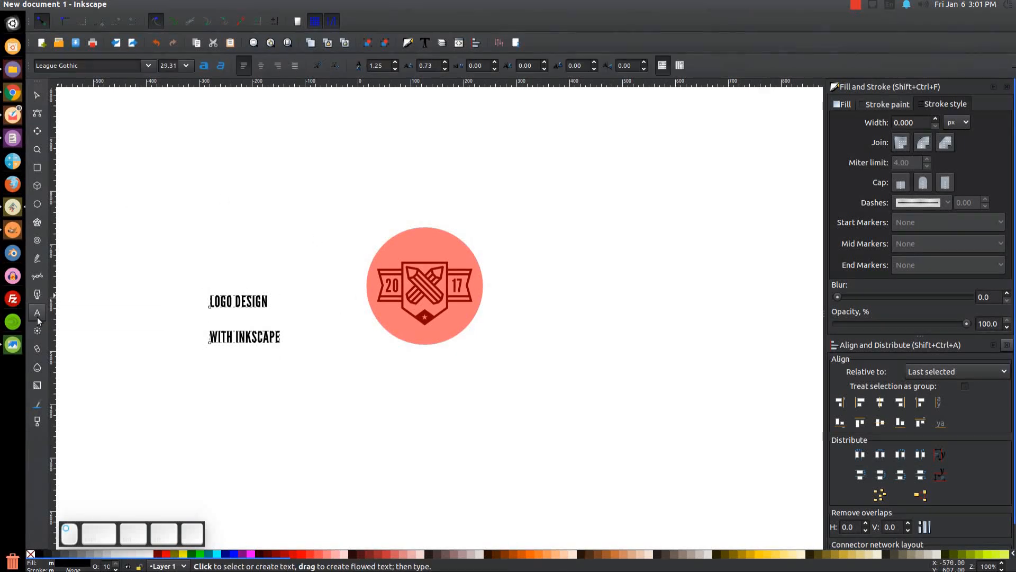
click(16, 350)
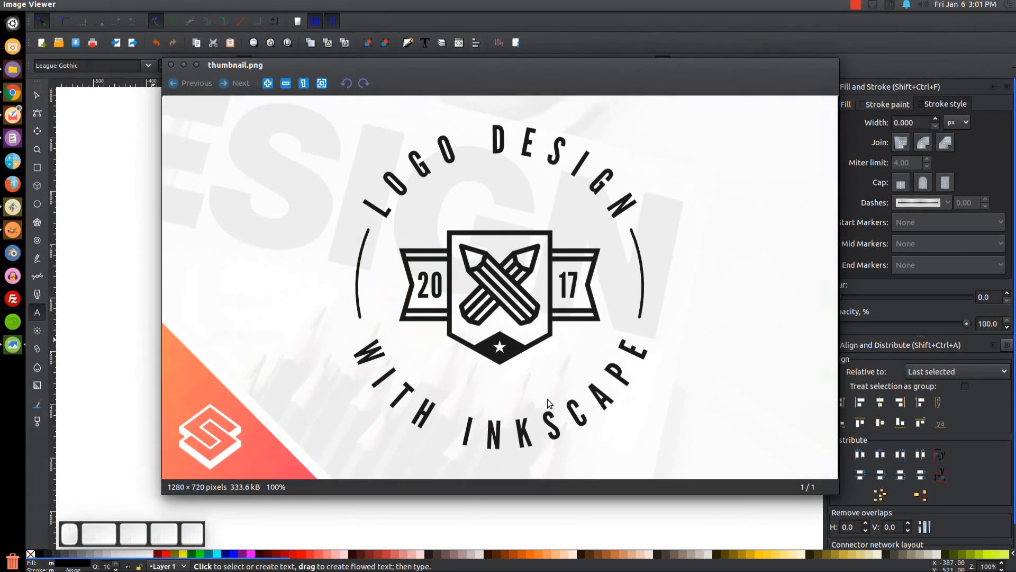
click(183, 63)
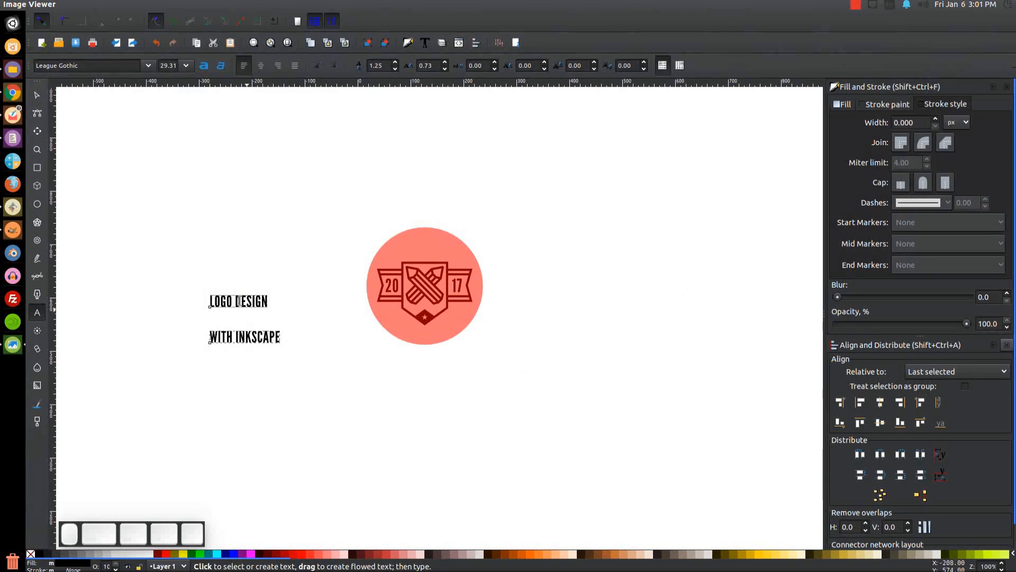
Step: Lower the red circle to the bottom of the stacking order, behind the badge
click(38, 95)
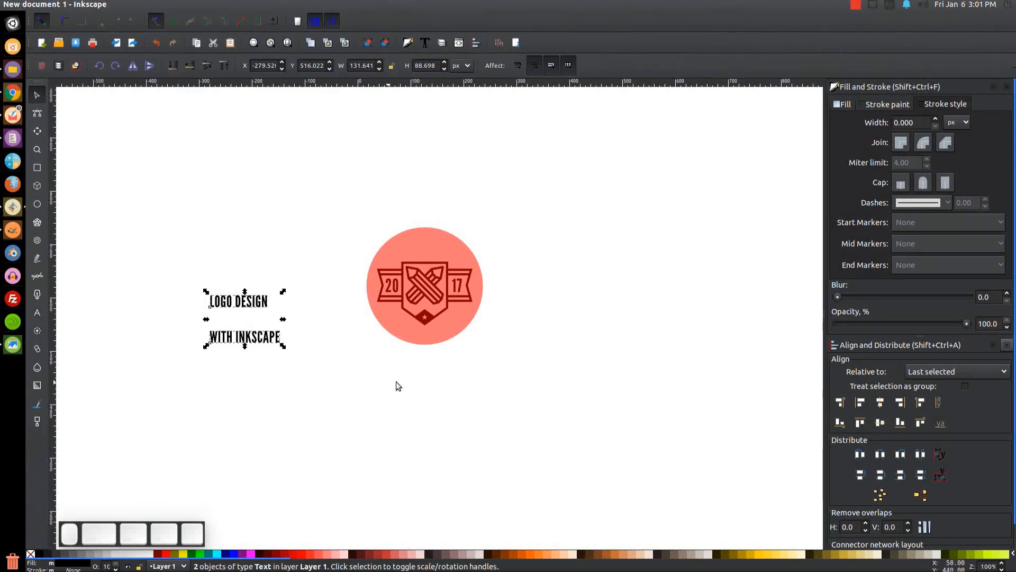
click(635, 230)
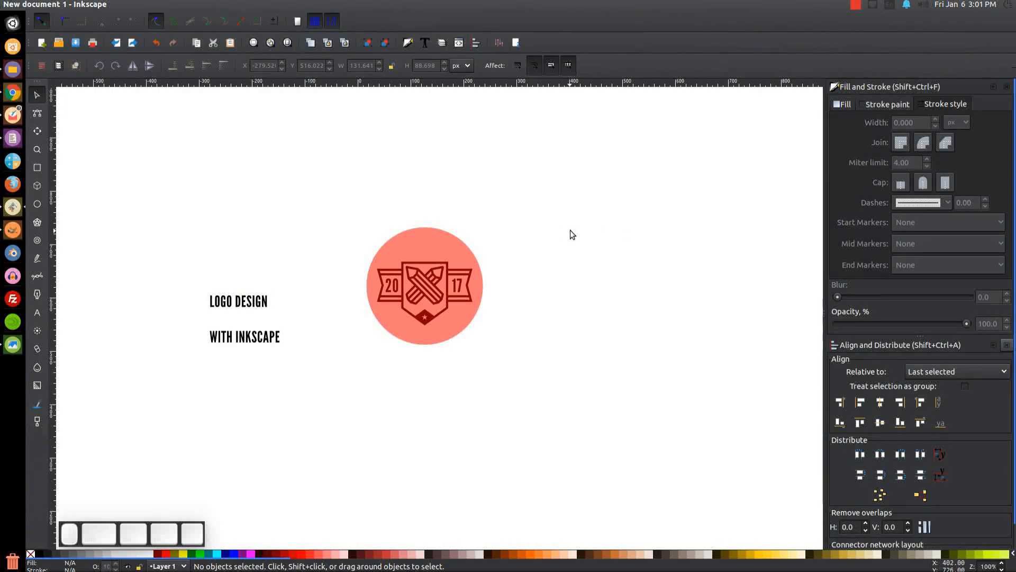
click(418, 240)
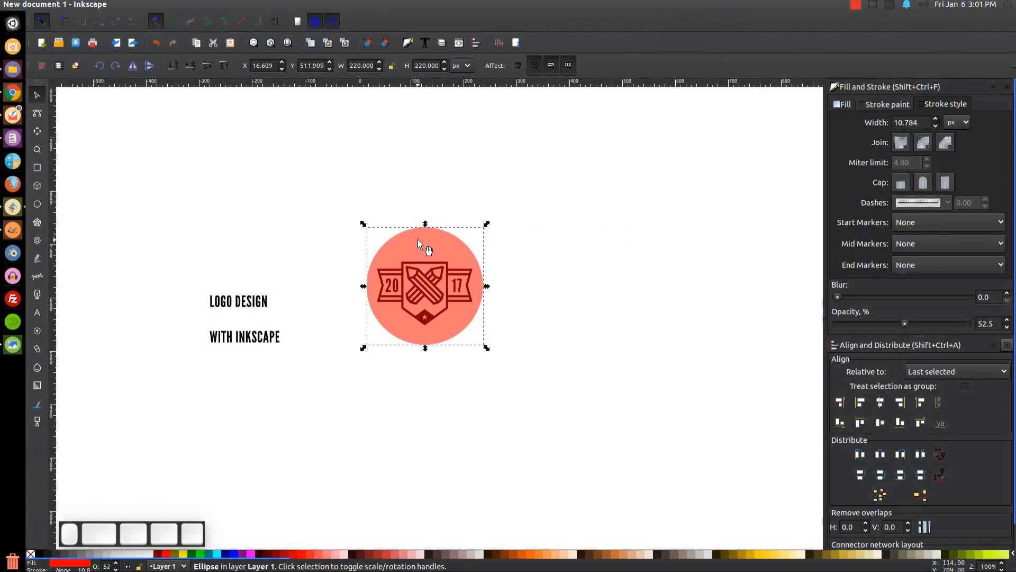
click(172, 66)
Step: Move the LOGO DESIGN text closer to the red circle and put it on the circle's path
click(228, 300)
drag(265, 306, 299, 282)
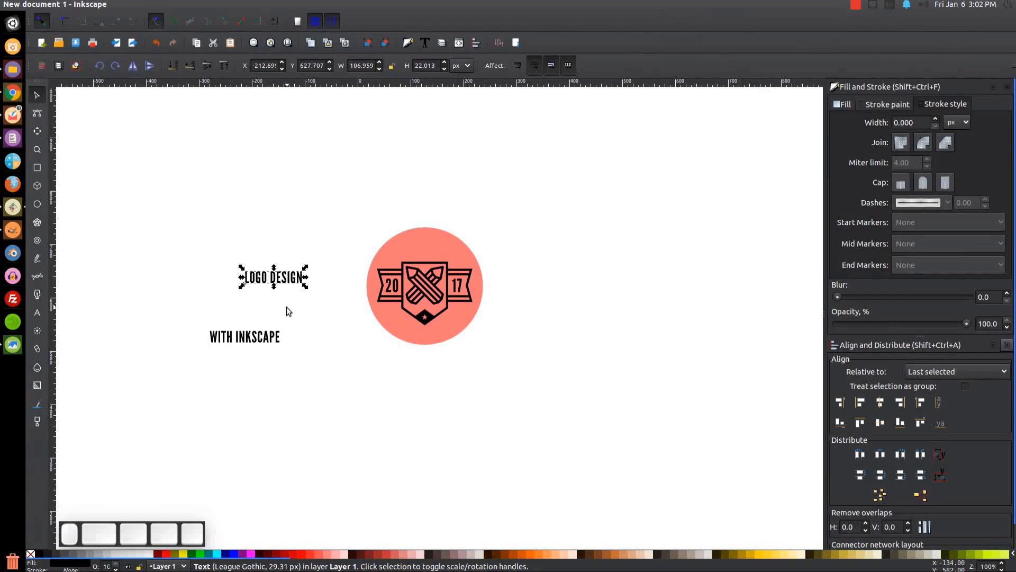
shift+click(435, 234)
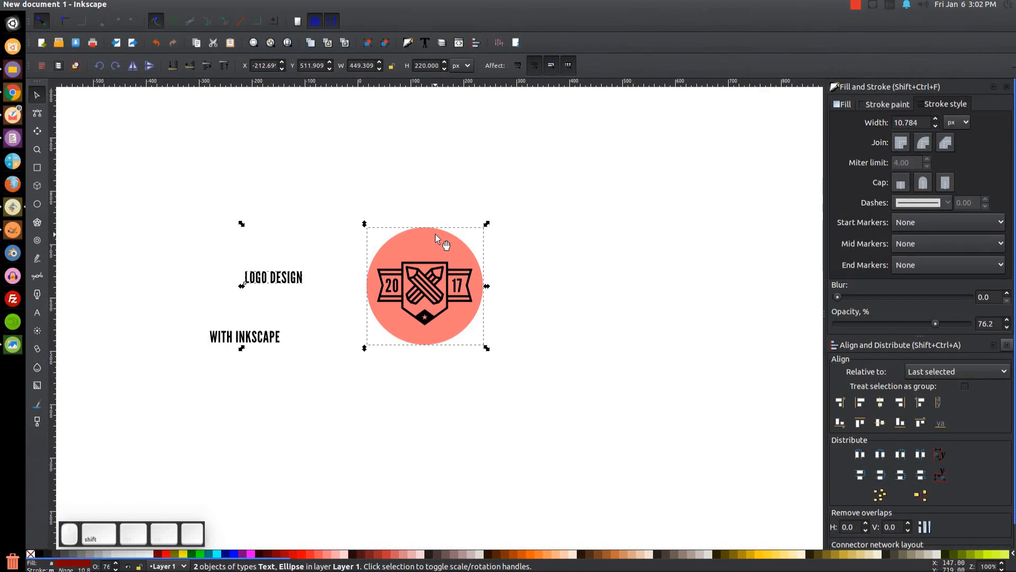
click(193, 5)
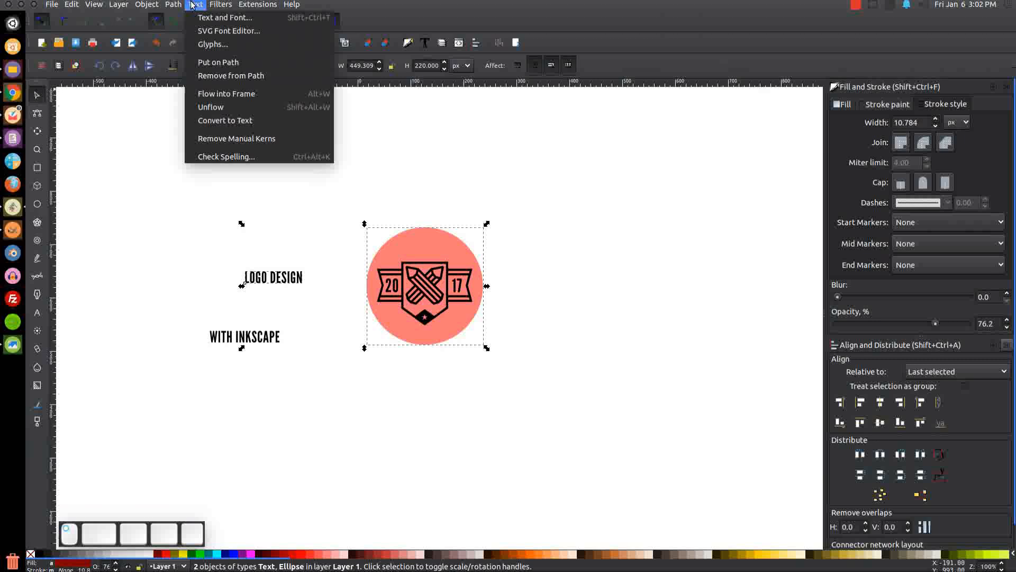
click(218, 62)
click(645, 229)
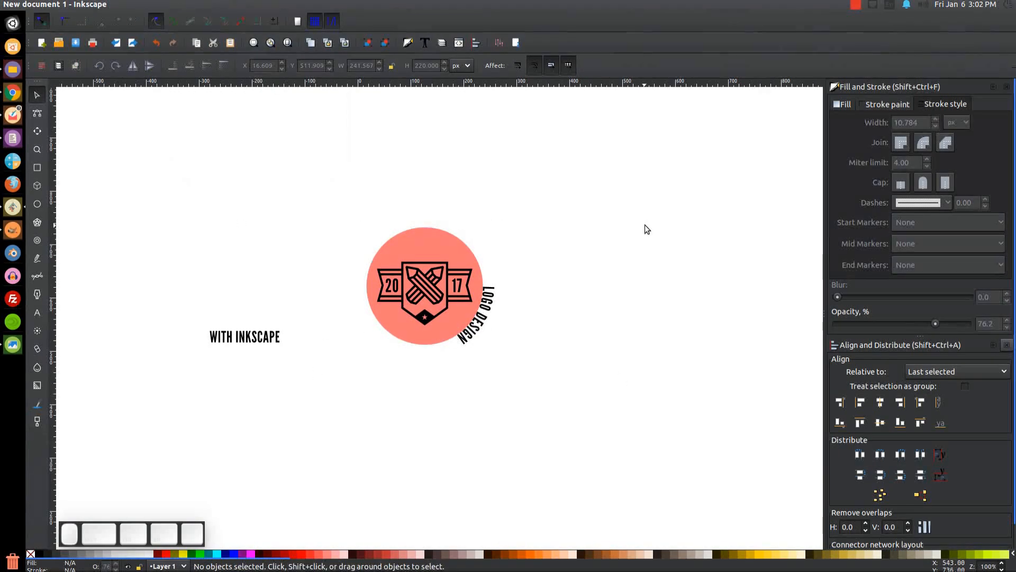
Step: Rotate the red circle so the LOGO DESIGN text runs along its upper-left edge up to the top
click(431, 240)
click(403, 243)
drag(365, 225, 431, 371)
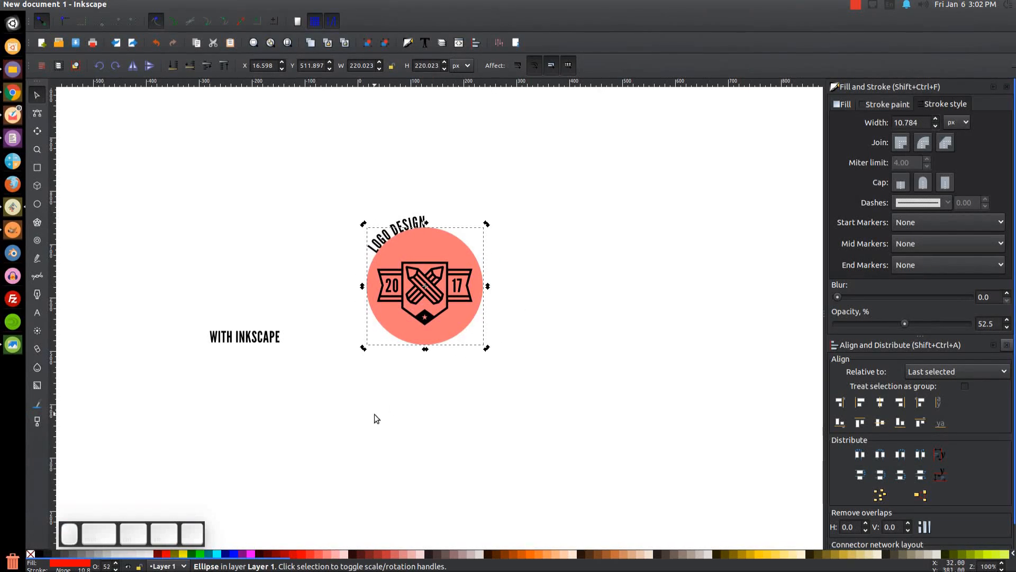
Step: Increase the letter spacing of the curved LOGO DESIGN text to 11.70 px
click(37, 316)
click(405, 223)
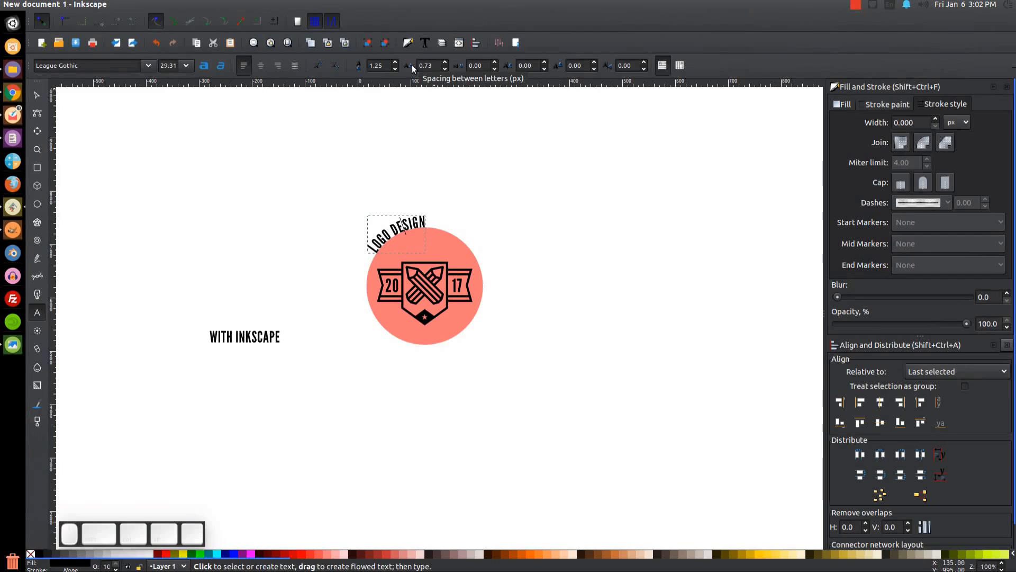
drag(446, 62, 447, 61)
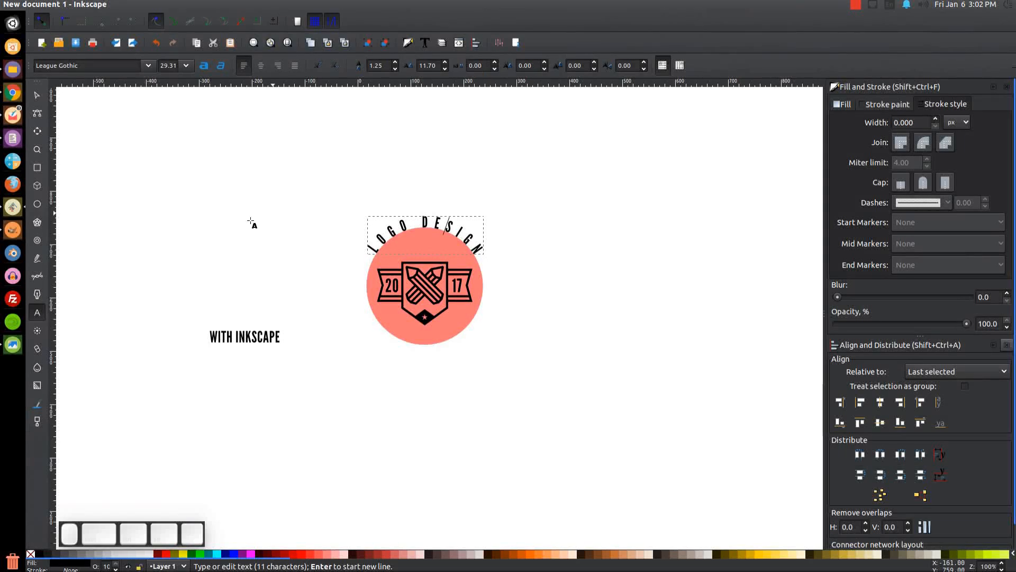
click(39, 95)
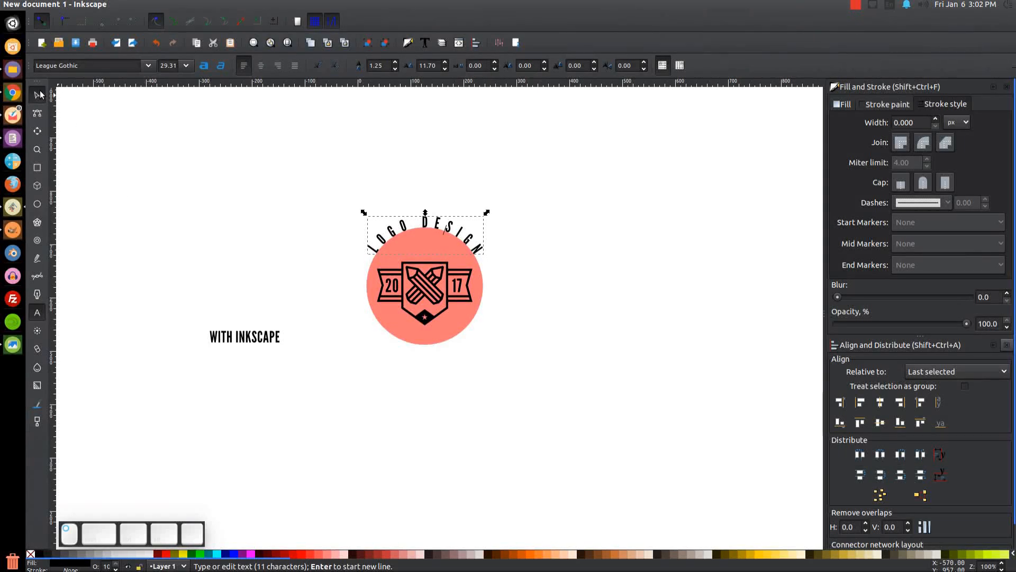
Step: Level the LOGO DESIGN text by placing a horizontal guide at its lower ends and slightly rotating the red circle
click(450, 329)
click(440, 332)
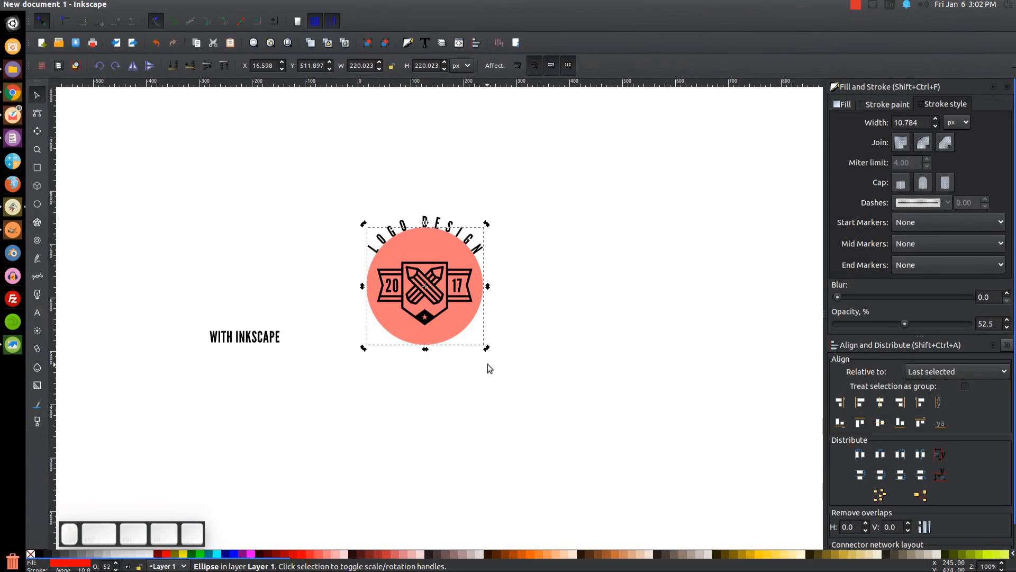
drag(487, 348, 492, 354)
drag(557, 86, 622, 255)
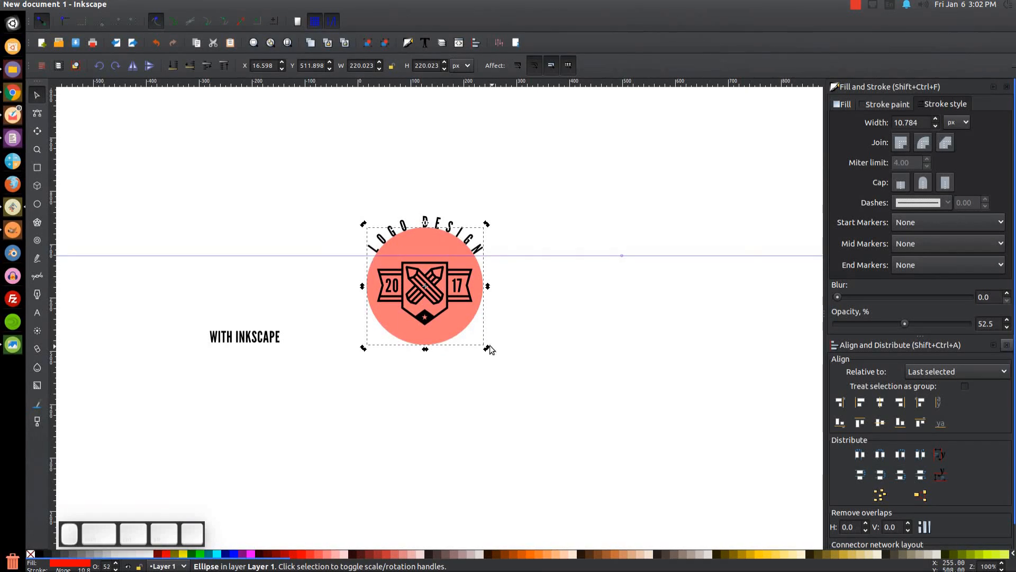
drag(486, 347, 489, 349)
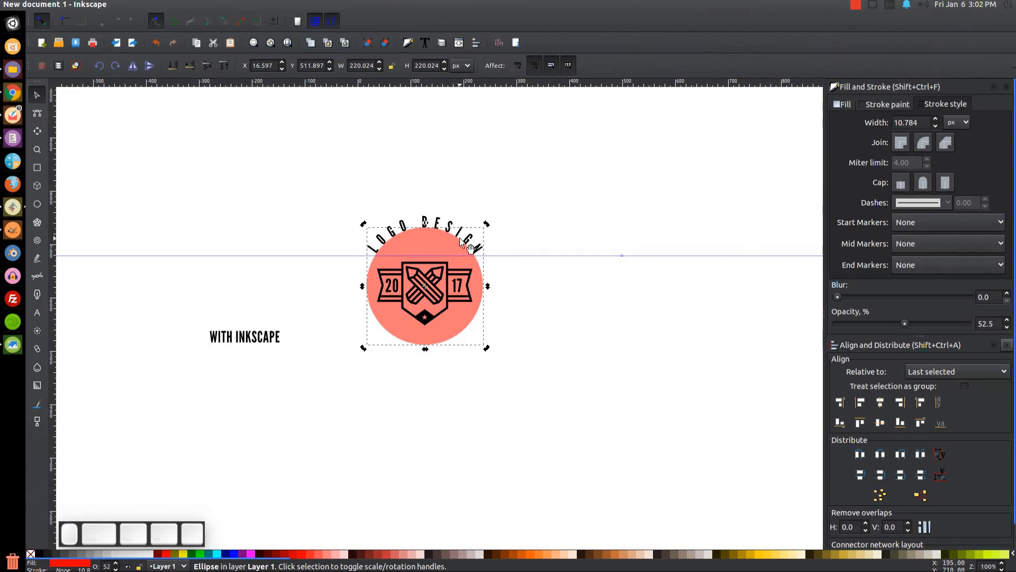
Step: Convert the curved LOGO DESIGN text to a path
click(427, 215)
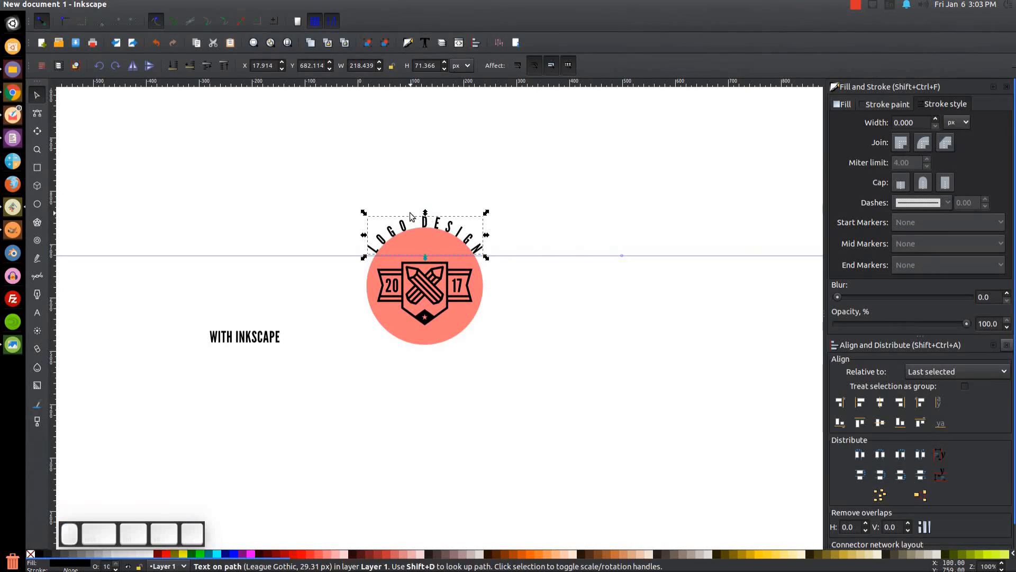
click(173, 4)
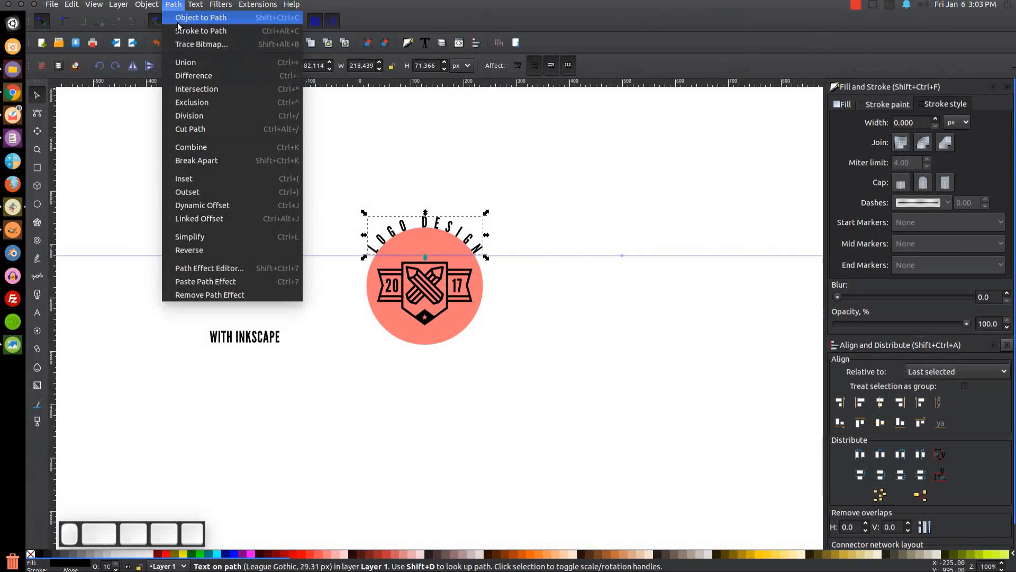
click(190, 21)
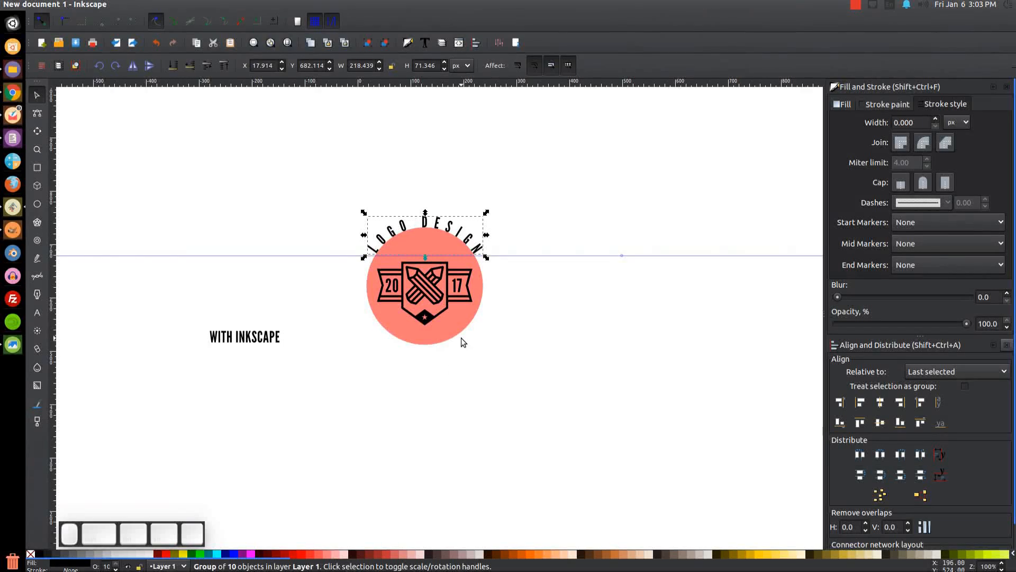
Step: Enlarge the red circle uniformly about its centre to about 264 px so it encloses the LOGO DESIGN lettering
click(449, 322)
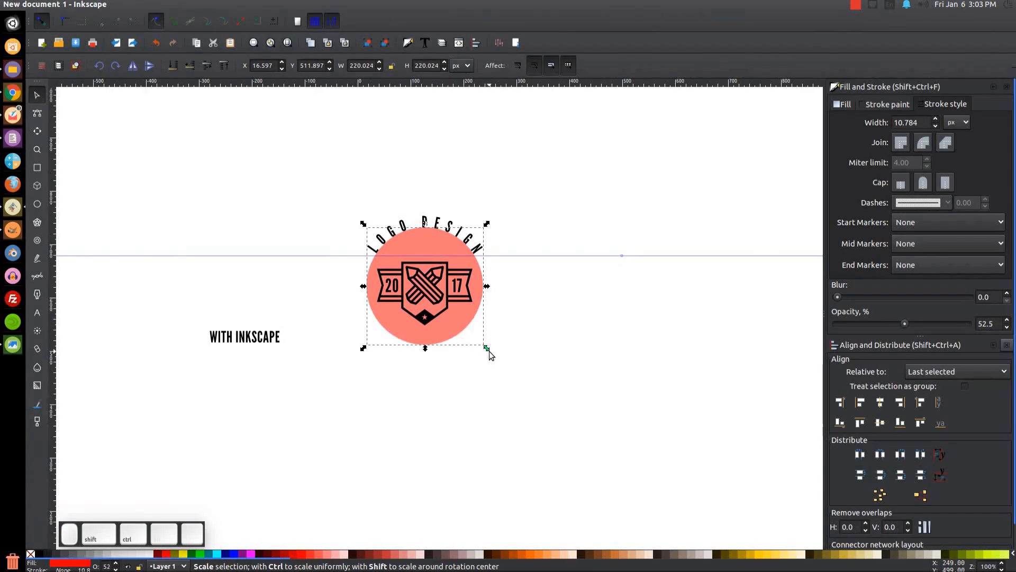
drag(487, 349, 507, 360)
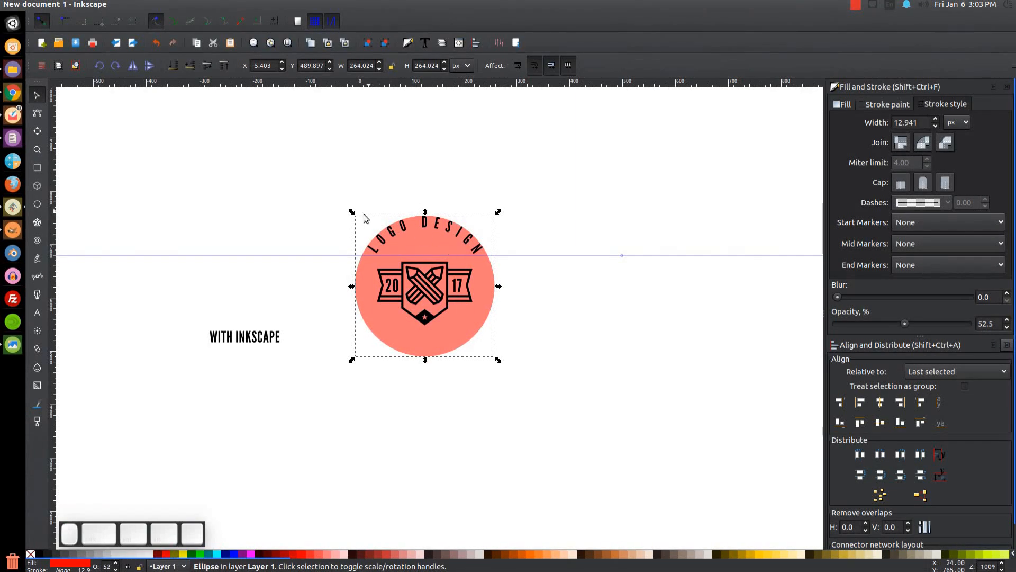
key(ctrl)
drag(500, 360, 500, 361)
Step: Put the WITH INKSCAPE text on the enlarged red circle's path
drag(253, 344, 265, 343)
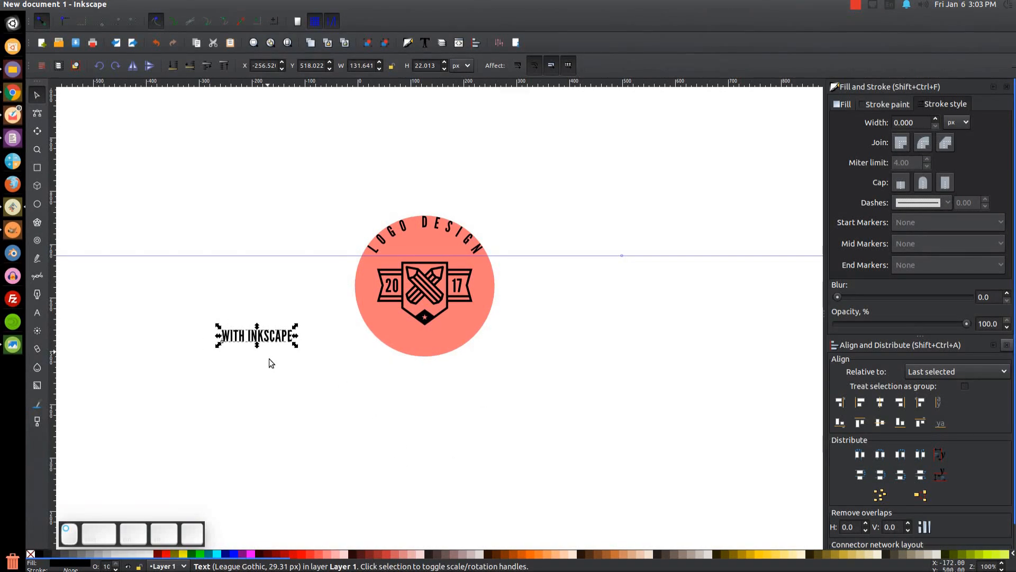
shift+click(444, 339)
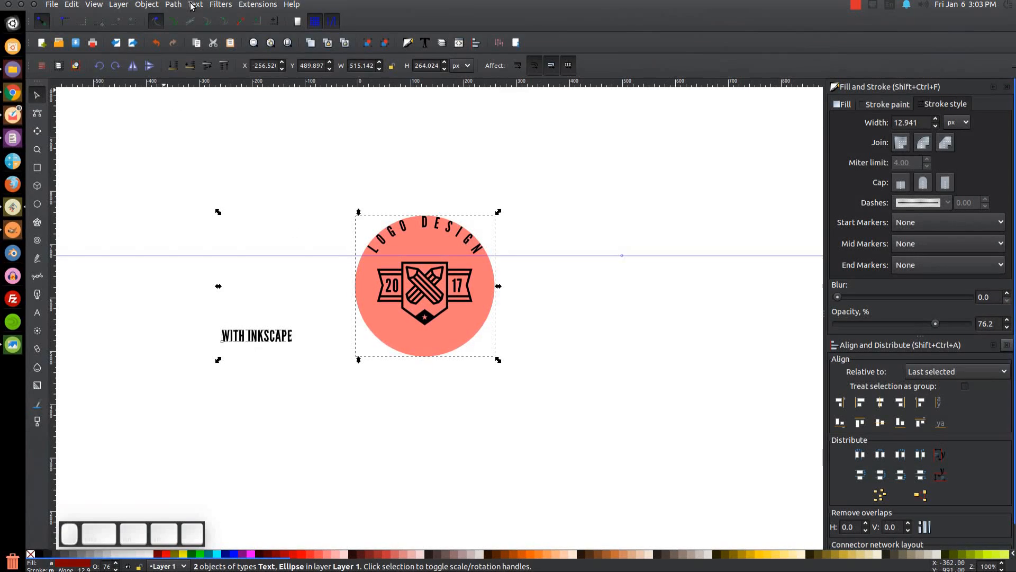
click(195, 4)
click(213, 63)
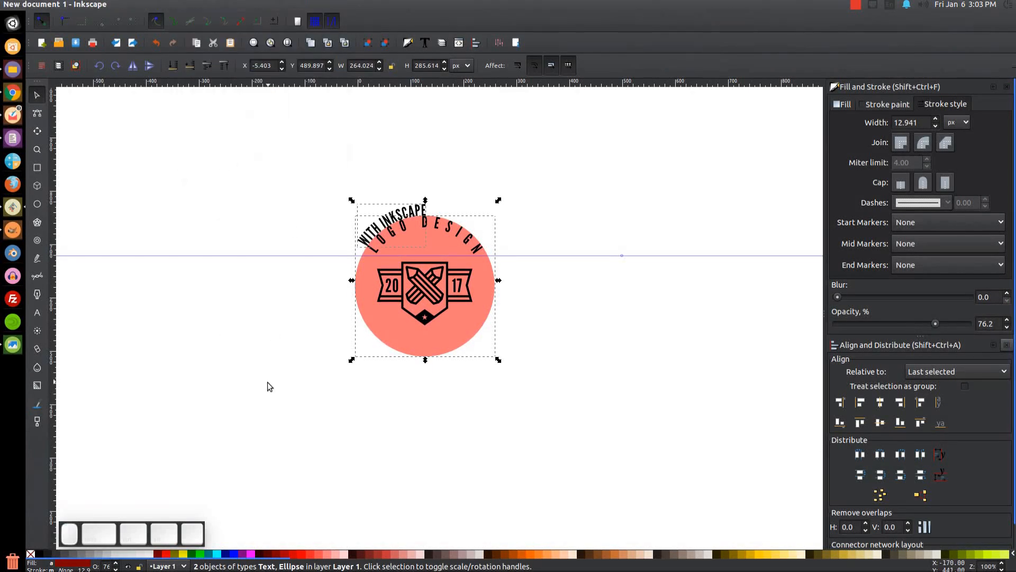
click(681, 325)
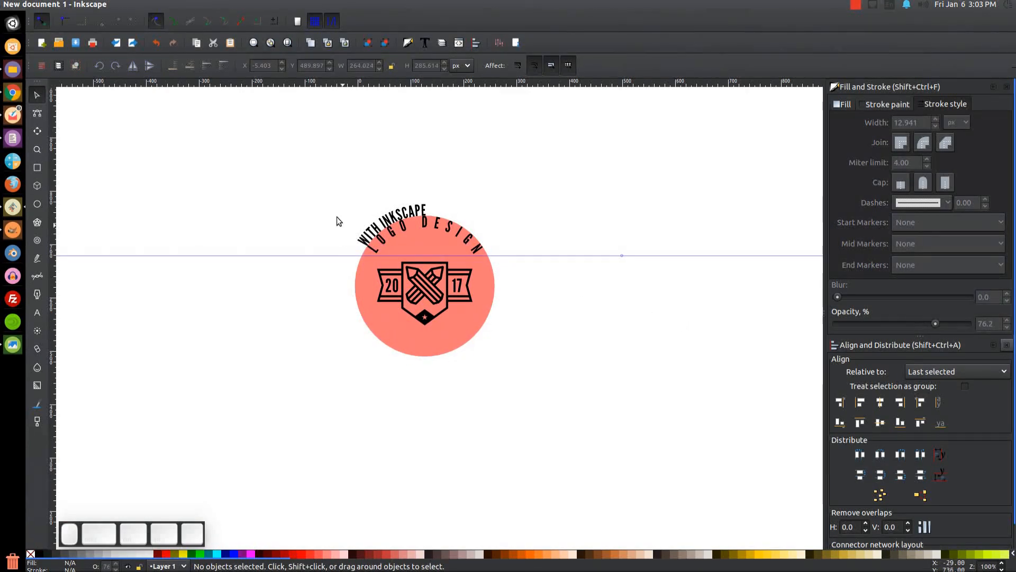
Step: Flip the red circle horizontally and rotate it so WITH INKSCAPE reads upright inside its lower-left edge
click(439, 354)
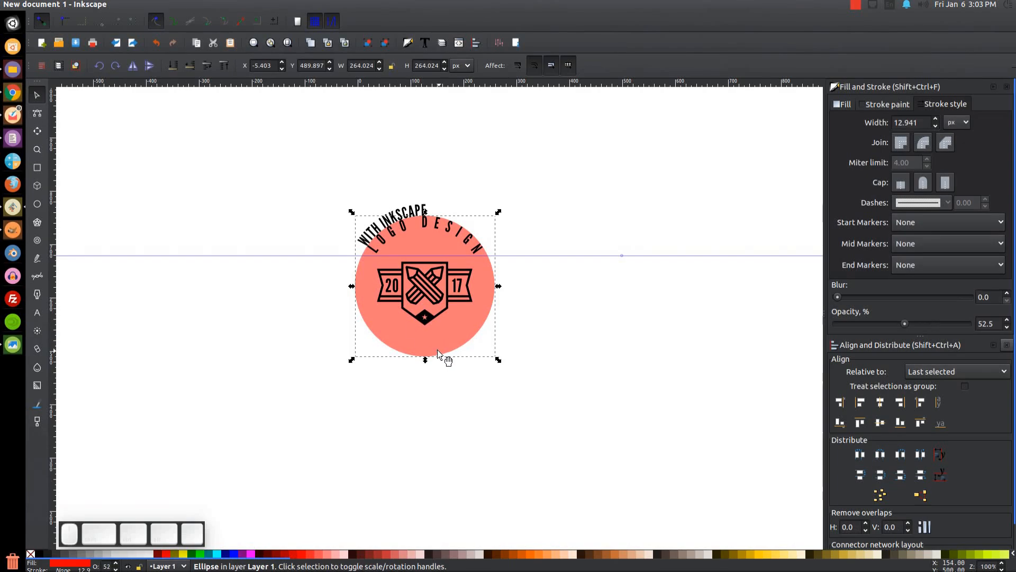
click(133, 66)
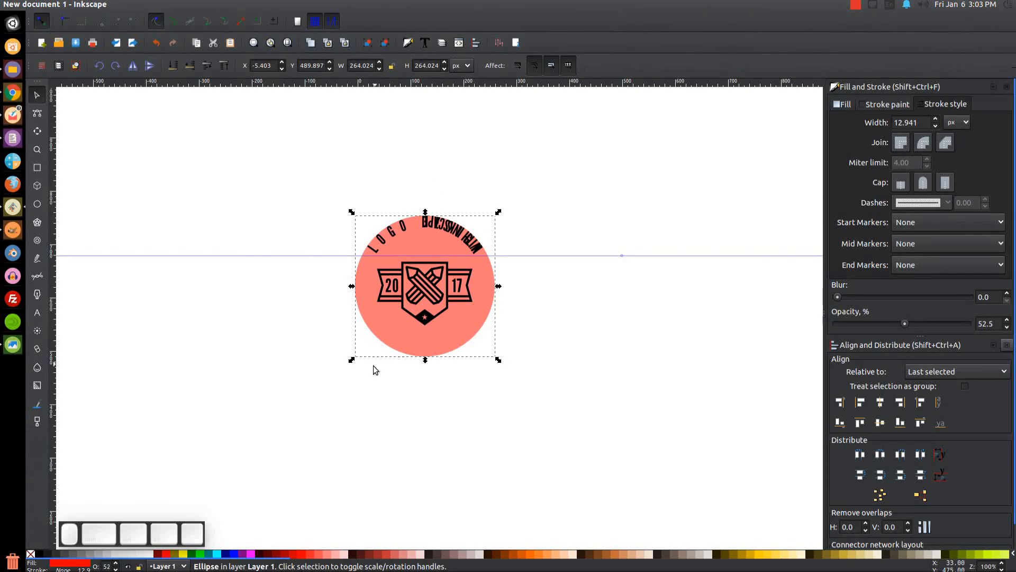
click(417, 335)
drag(352, 360, 507, 233)
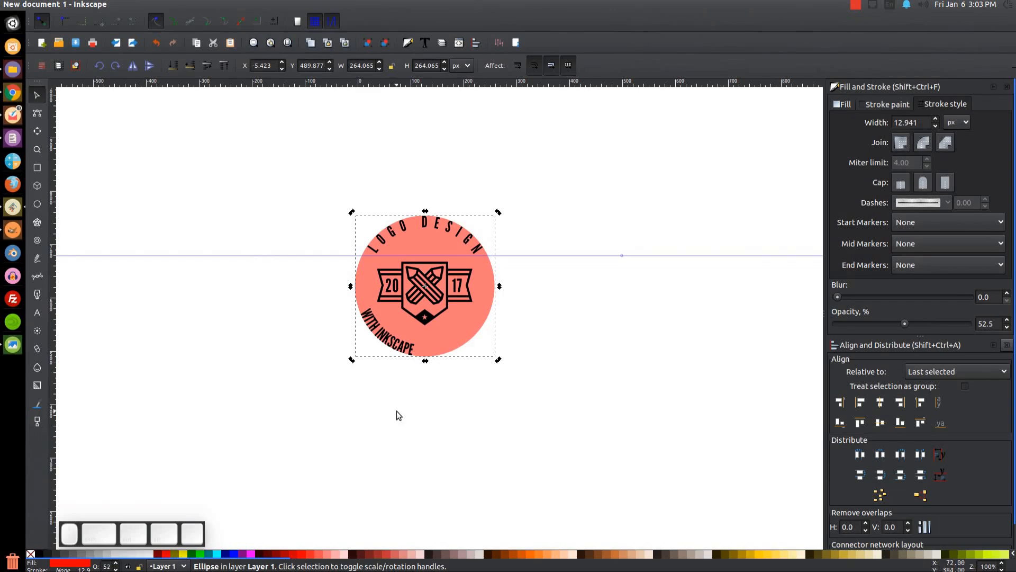
Step: Increase the letter spacing of the curved WITH INKSCAPE text to 15.85 px
click(389, 347)
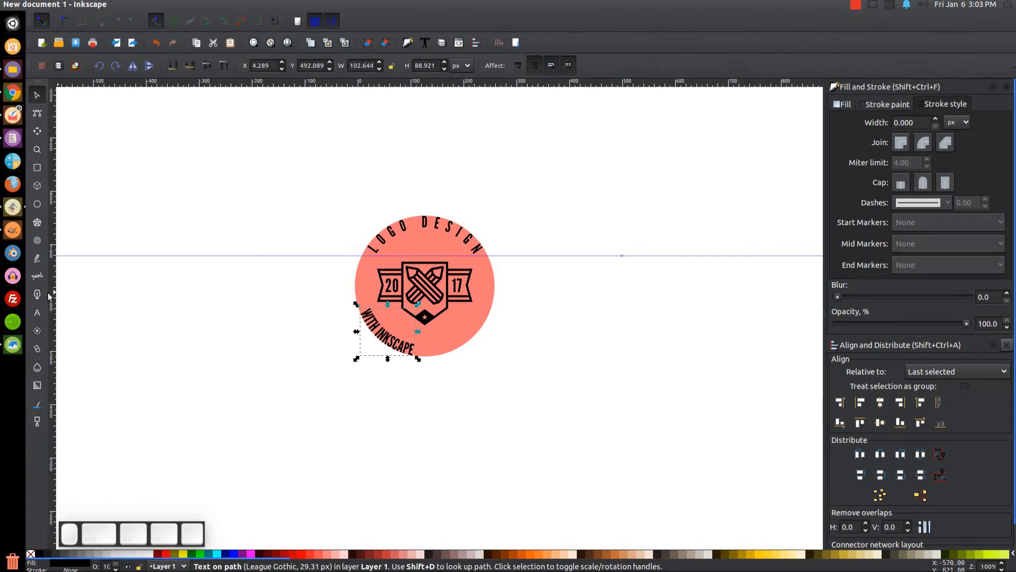
click(37, 311)
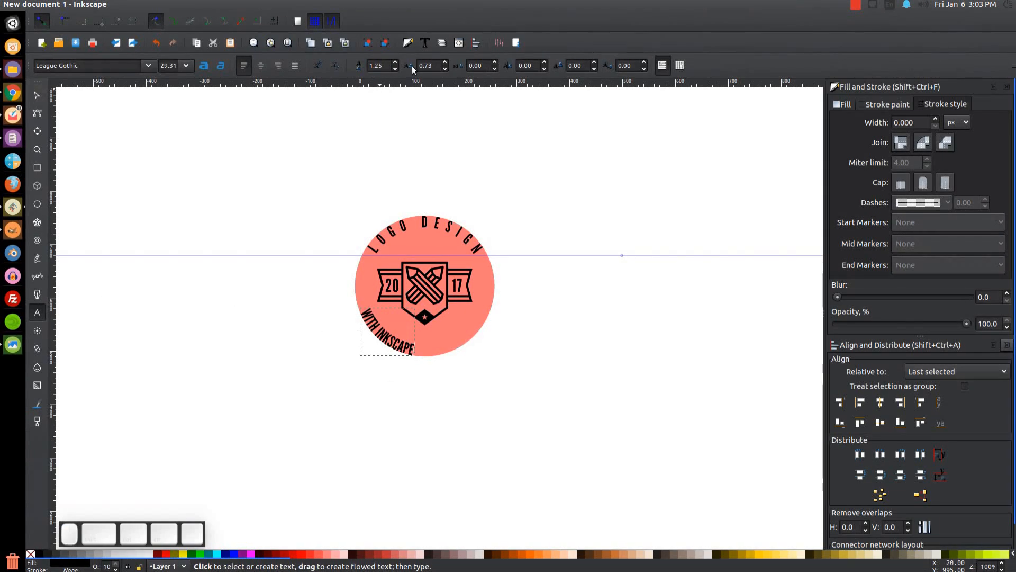
click(445, 62)
drag(446, 62, 446, 62)
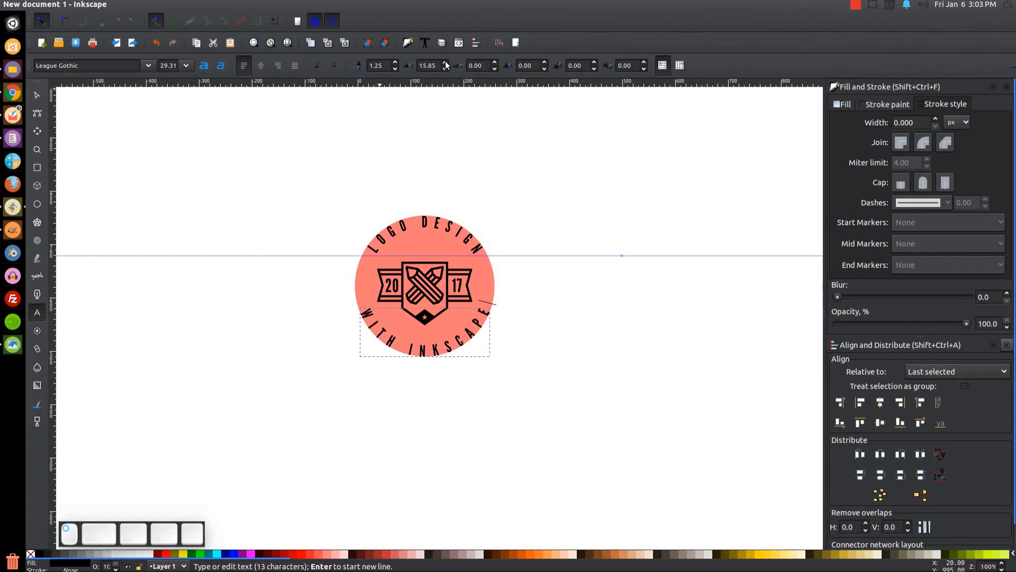
Step: Move the horizontal guide to the upper ends of the WITH INKSCAPE text and check whether both ends are level
click(39, 95)
drag(620, 255, 608, 308)
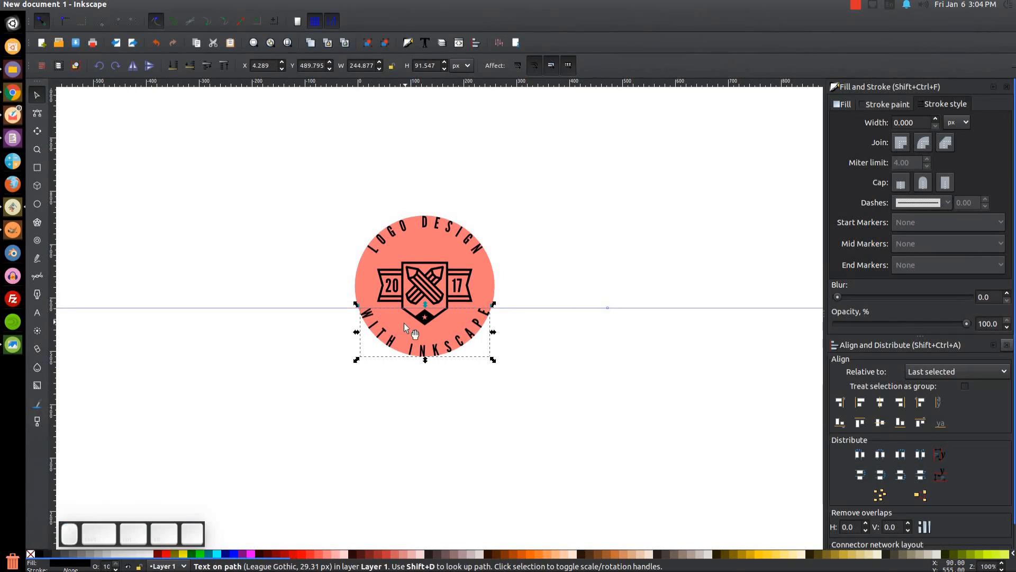
scroll(393, 330, up, 4)
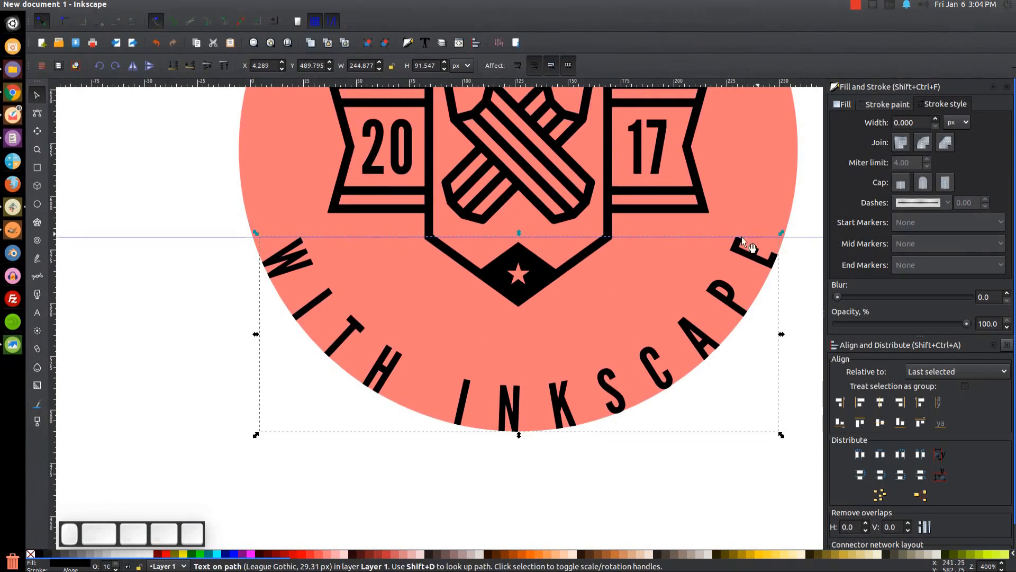
key(1)
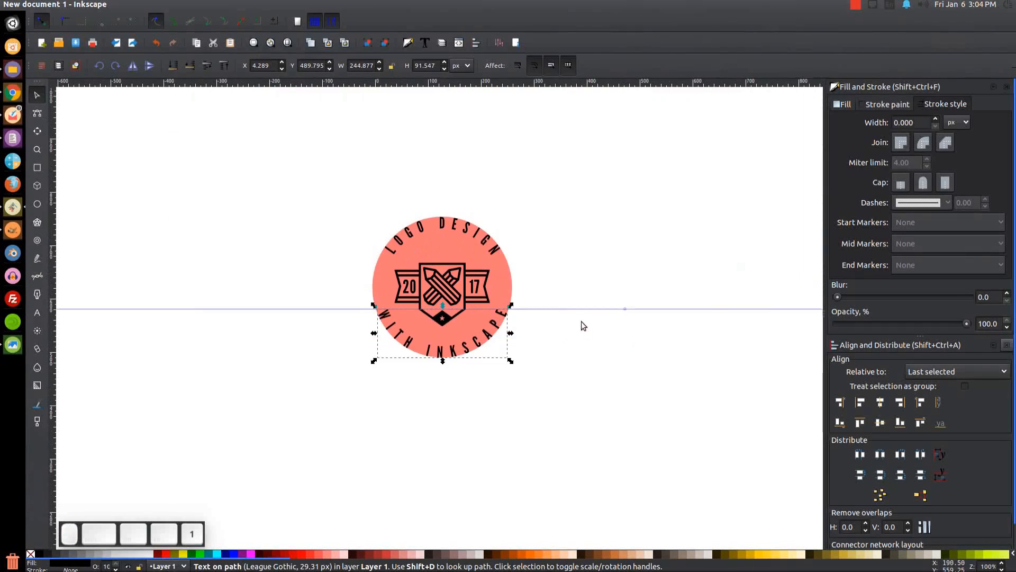
drag(547, 320, 538, 332)
click(545, 388)
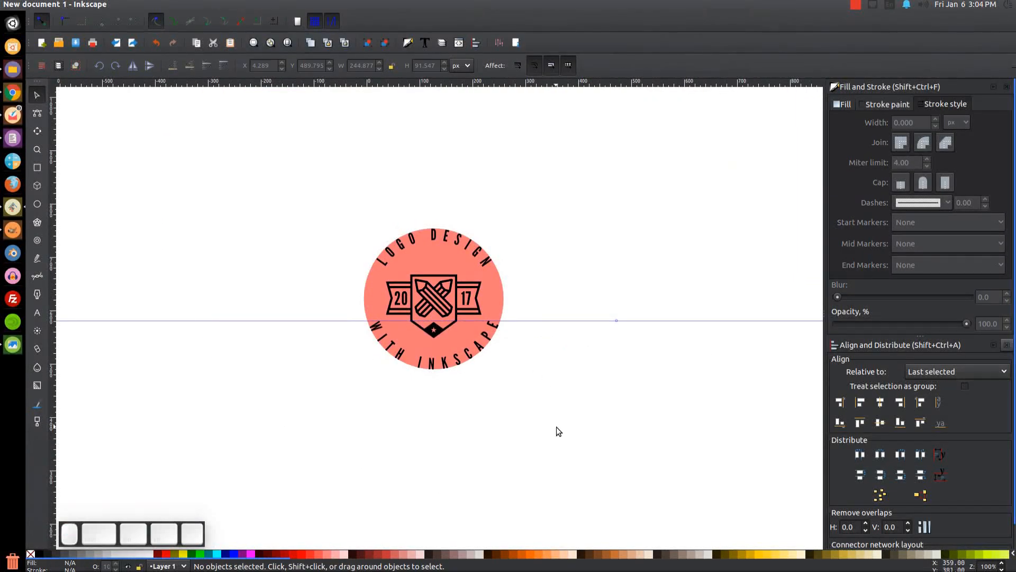
Step: Convert the curved WITH INKSCAPE text to a path and delete the horizontal guide
click(481, 352)
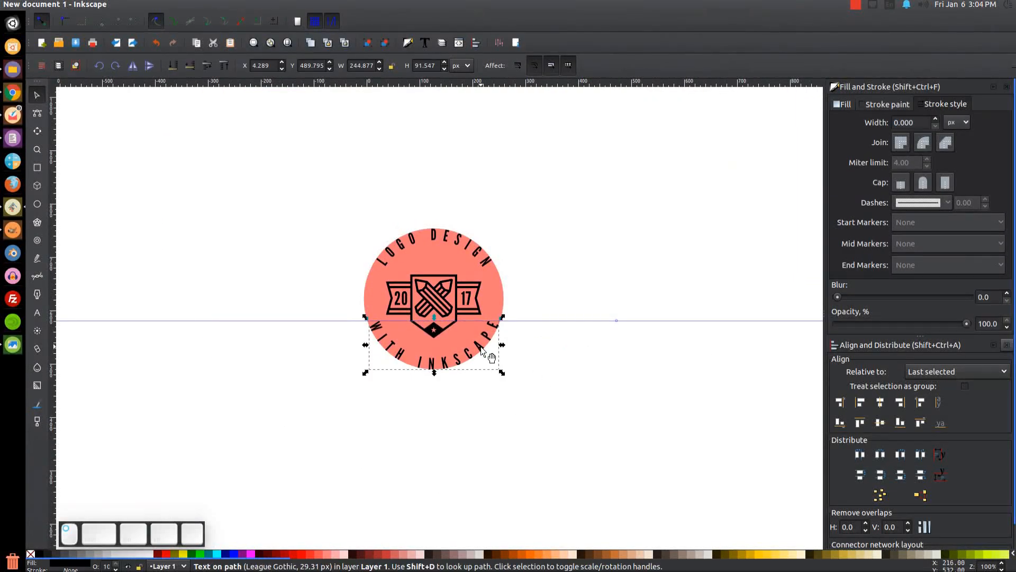
click(174, 4)
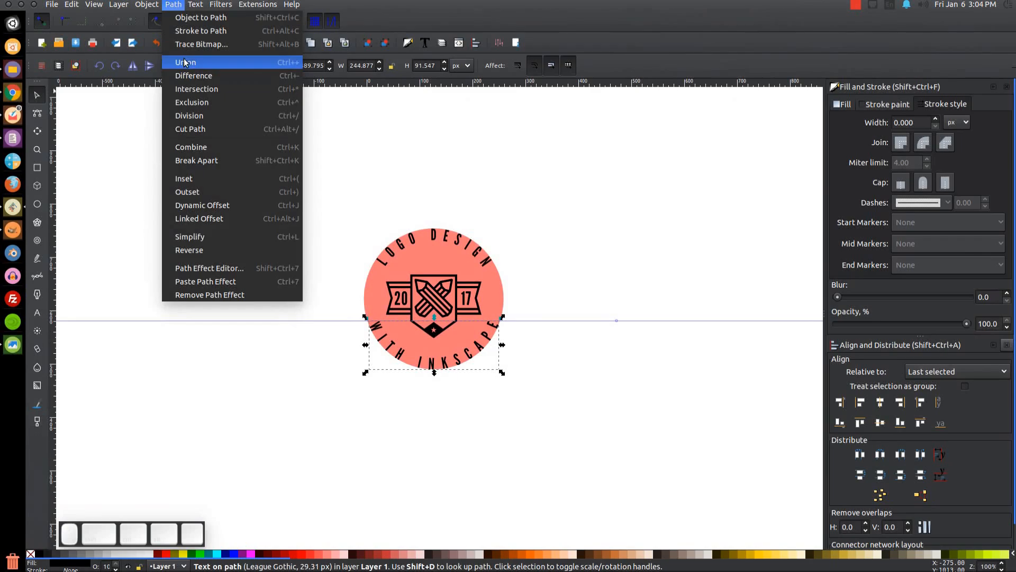
click(193, 17)
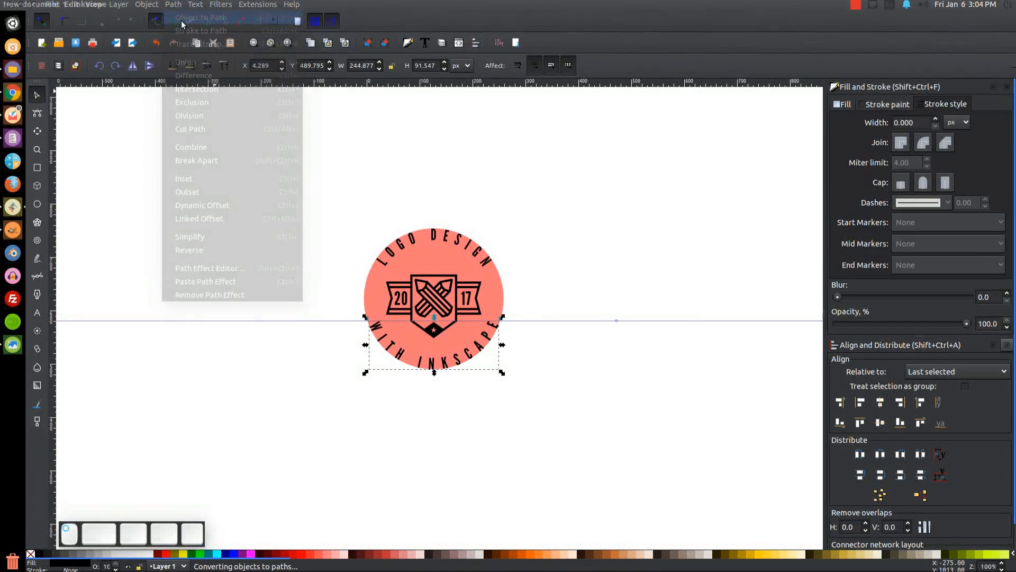
click(591, 438)
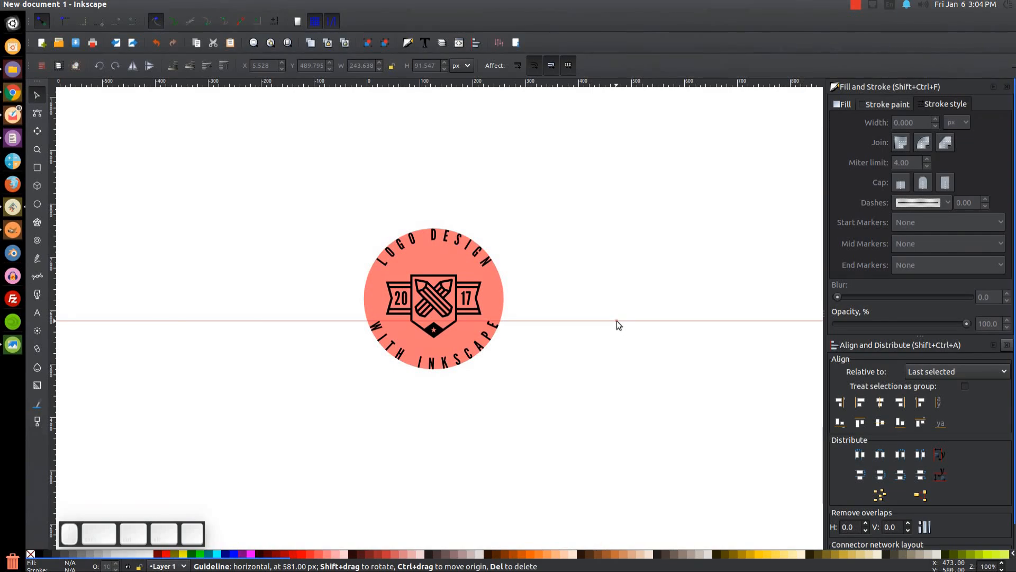
key(Delete)
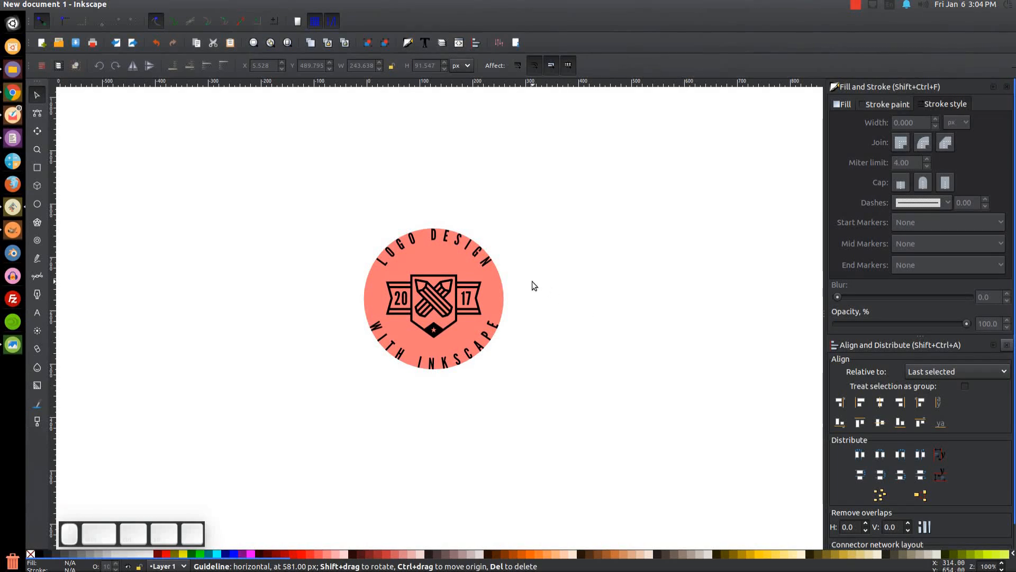
Step: Remove the red circle's fill, give it a black stroke and raise its opacity to 100%
click(493, 283)
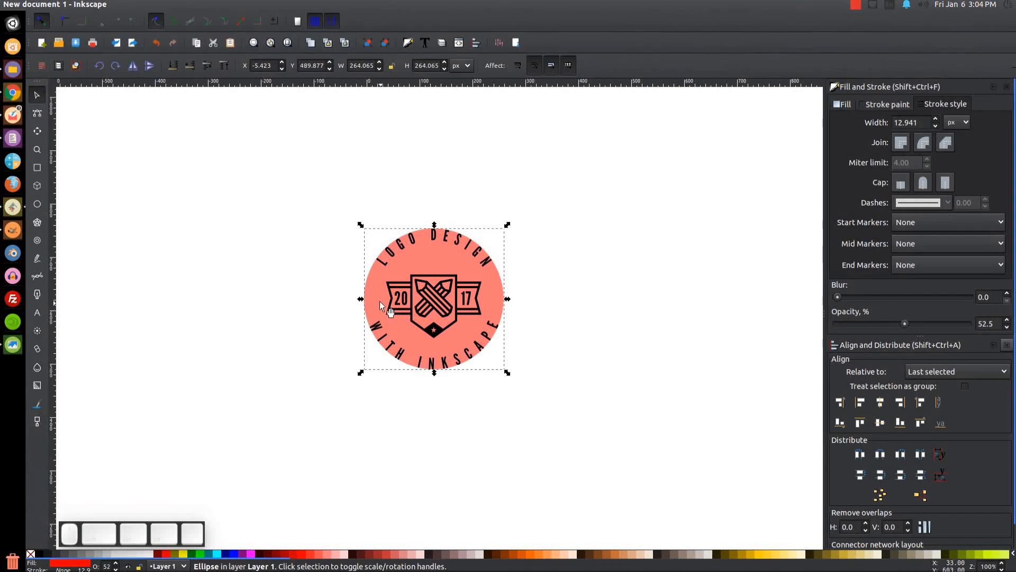
click(30, 553)
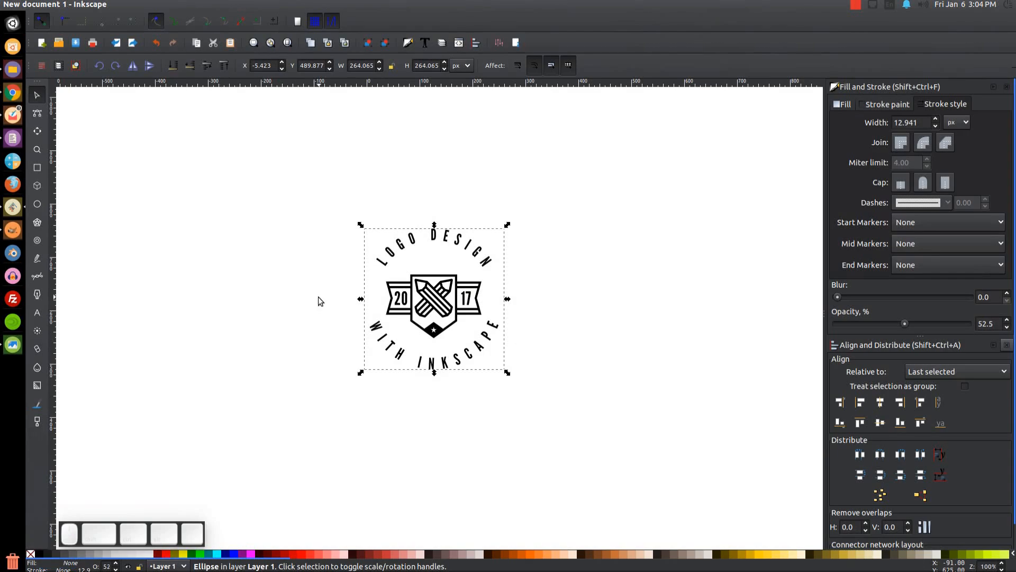
shift+click(40, 554)
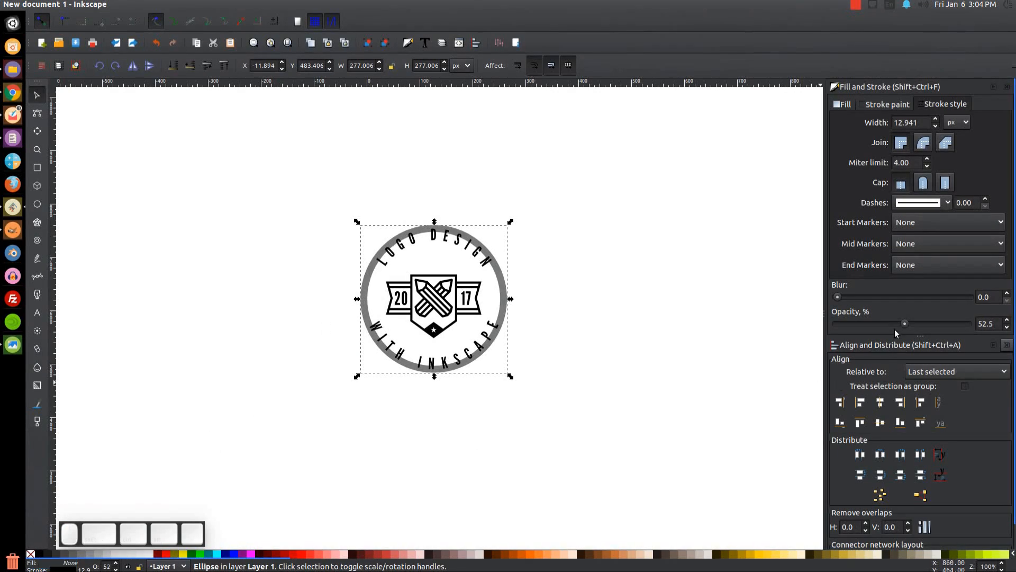
drag(904, 324, 968, 323)
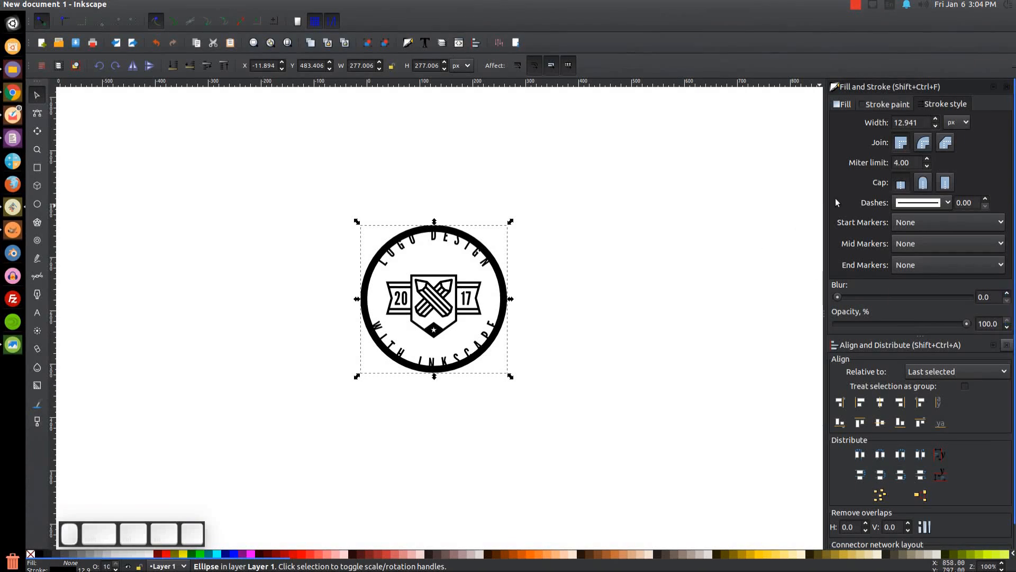
Step: Try a stroke width of 3 px on the circle's outline
drag(925, 122, 888, 122)
text(3)
key(Return)
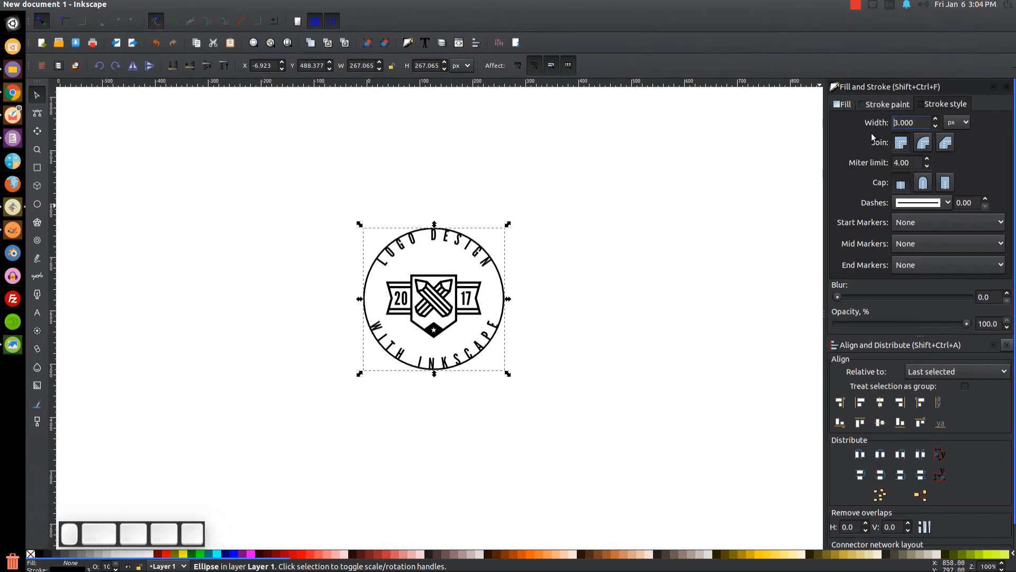
Step: Set the circle's stroke width to 4 px
drag(913, 126, 885, 123)
text(4)
key(Return)
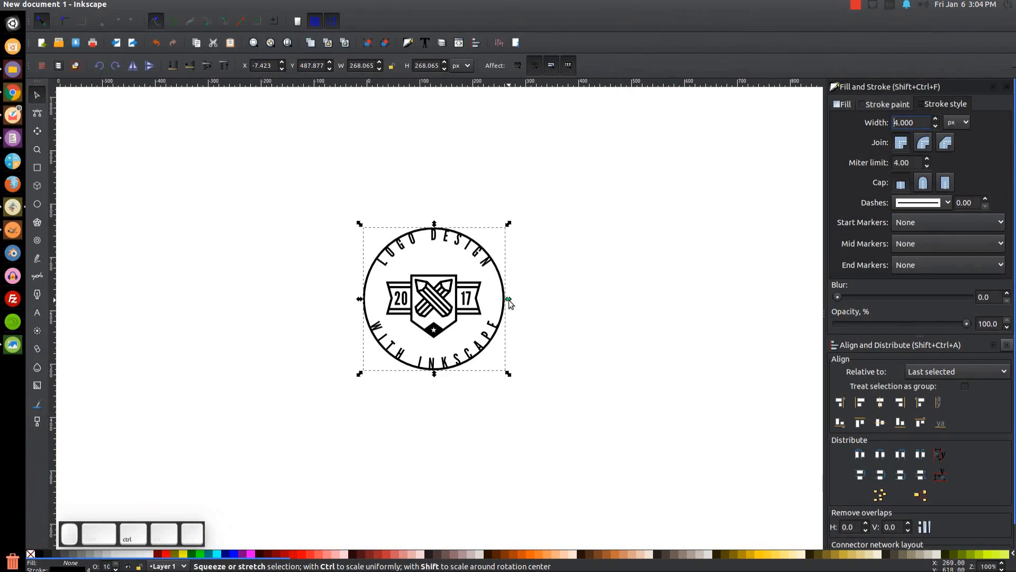
Step: Shrink the circle outline uniformly about its centre to about 244 px and give its stroke round joins and caps
drag(508, 300, 503, 304)
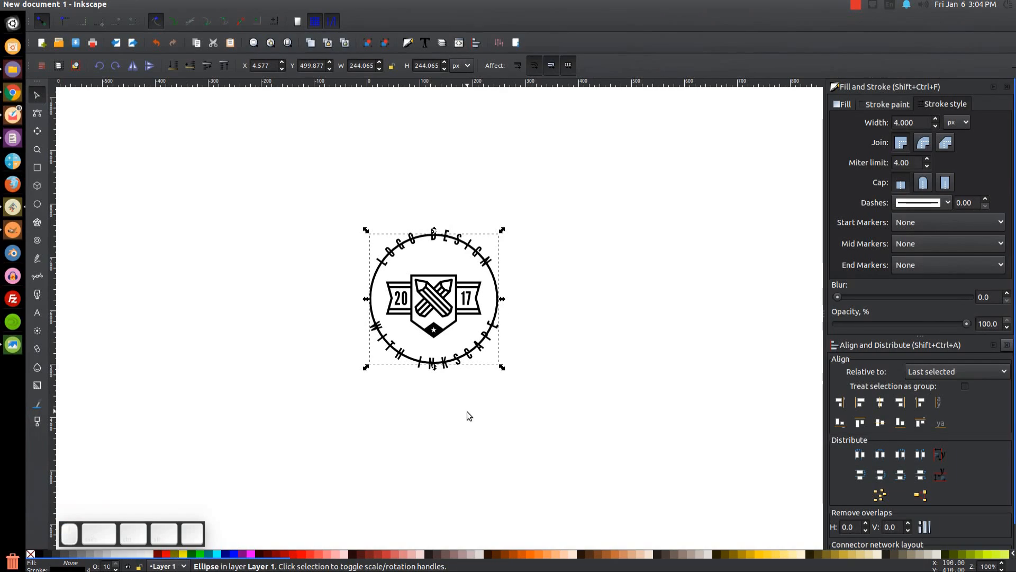
click(924, 143)
click(923, 182)
drag(619, 259, 638, 249)
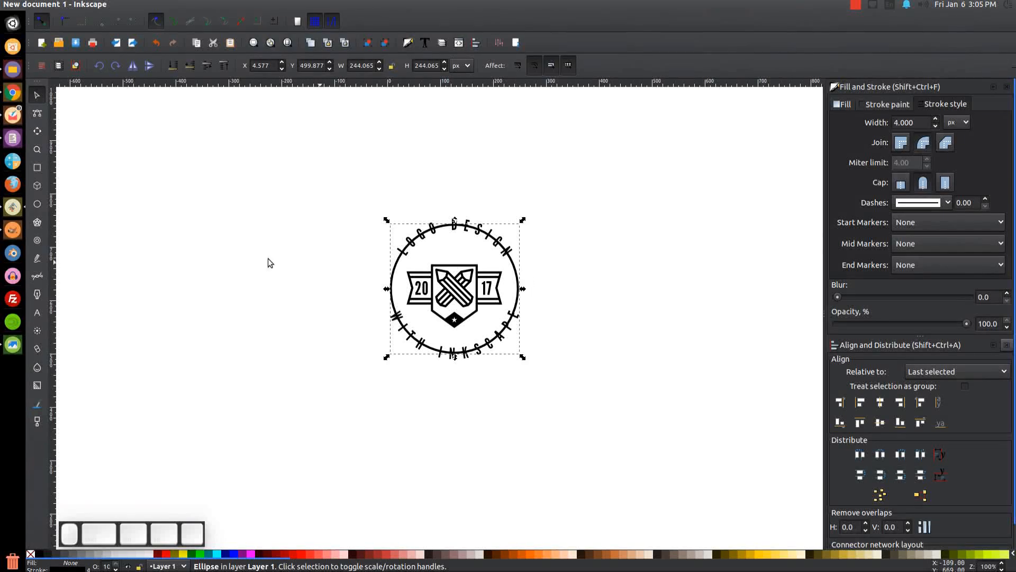
Step: Check the thumbnail.png reference, then draw a red square of about 132 px beside the badge, without stroke and at about 54% opacity
click(13, 344)
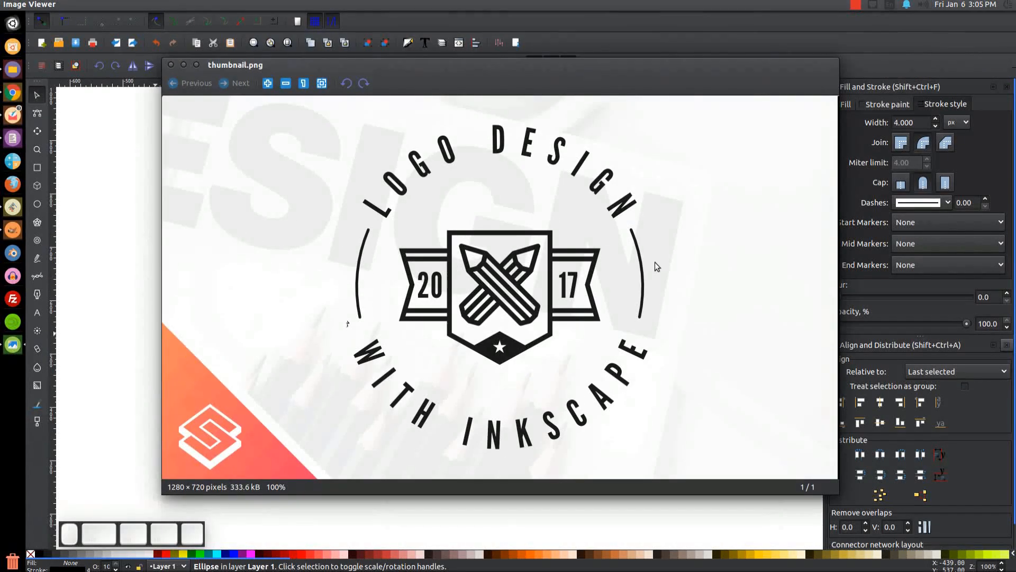
click(188, 62)
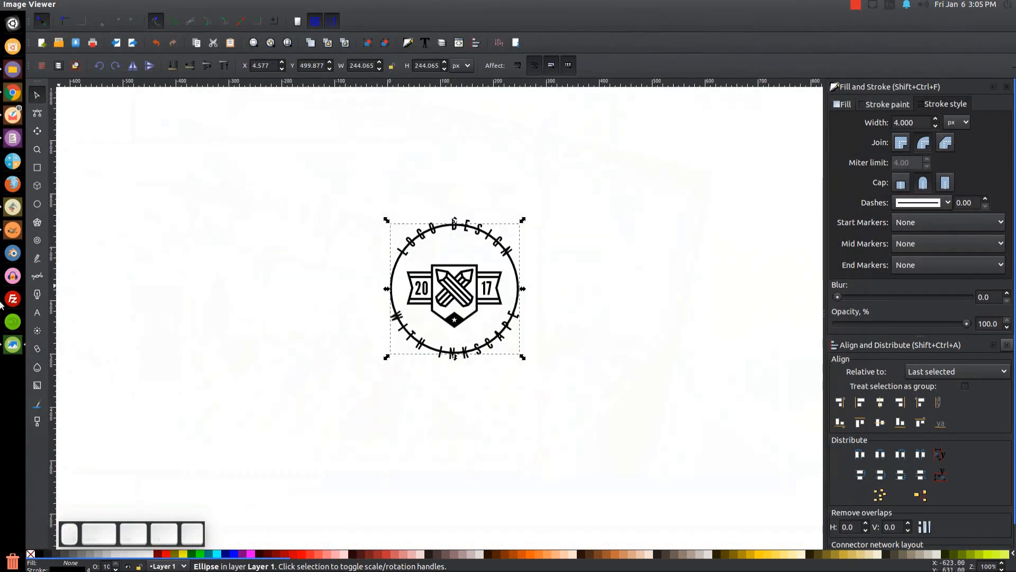
click(42, 166)
drag(280, 273, 351, 351)
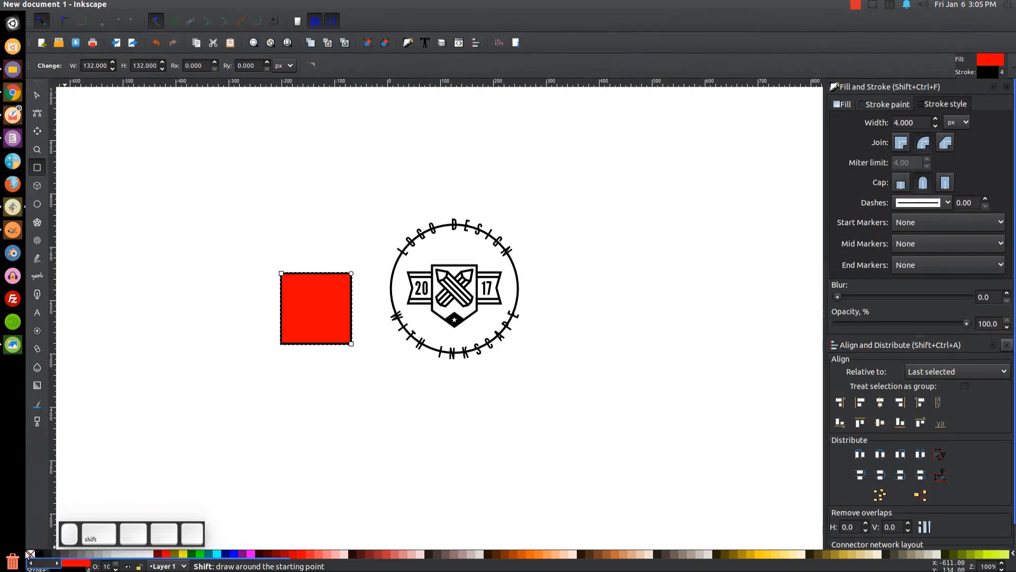
shift+click(31, 554)
drag(966, 324, 902, 334)
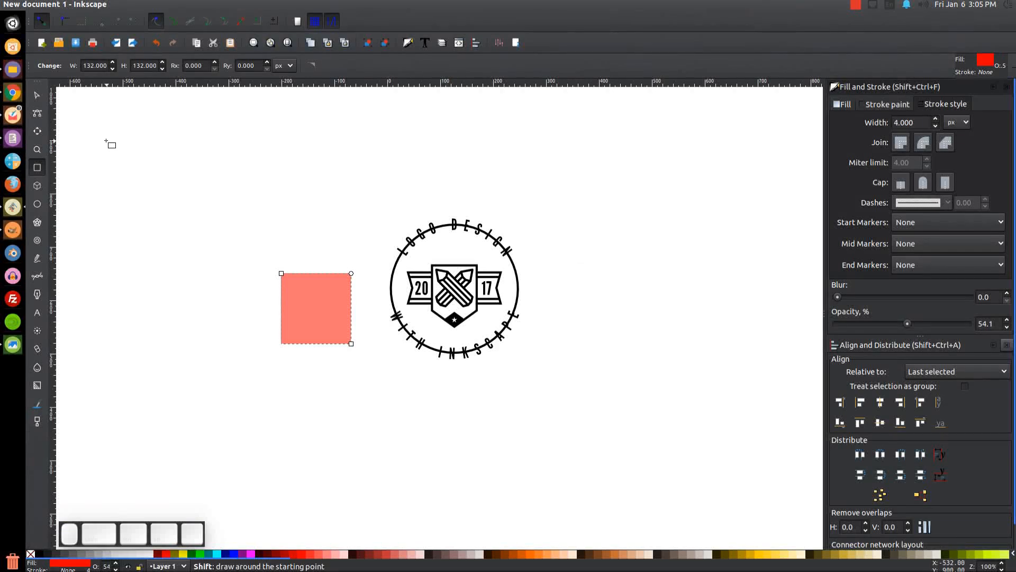
Step: Move the red square closer to the badge and rotate it 45° into a diamond
click(37, 94)
drag(329, 319, 354, 292)
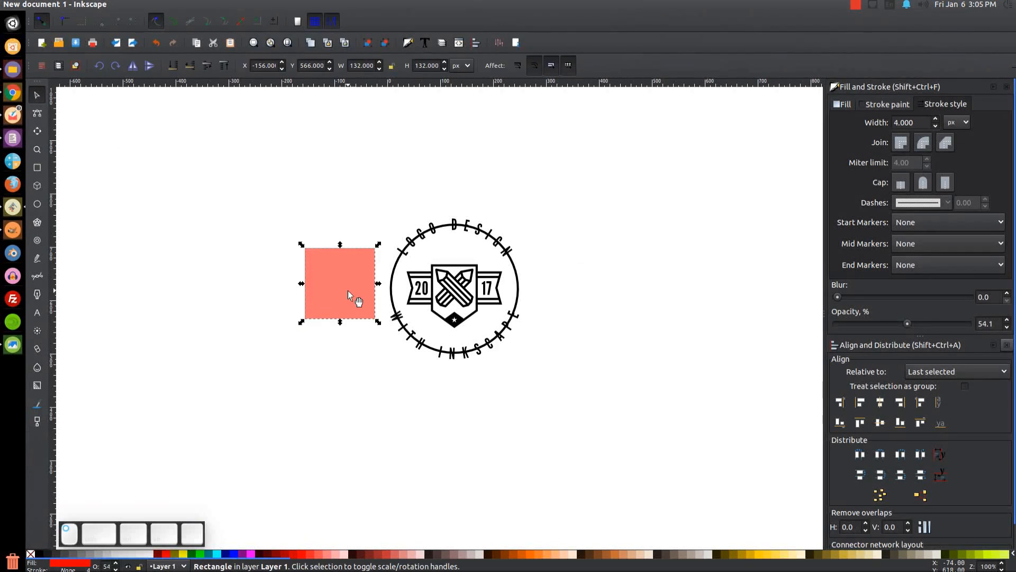
click(349, 291)
drag(377, 323, 401, 287)
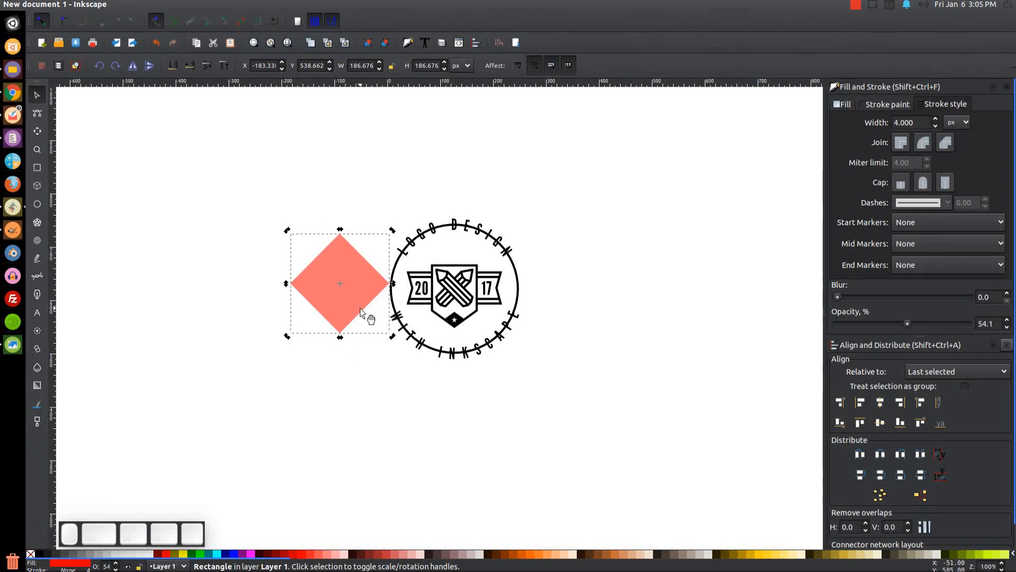
Step: Flatten the diamond to about 139 px high and place it across the circle's left edge, between the two curved texts
drag(360, 308, 393, 308)
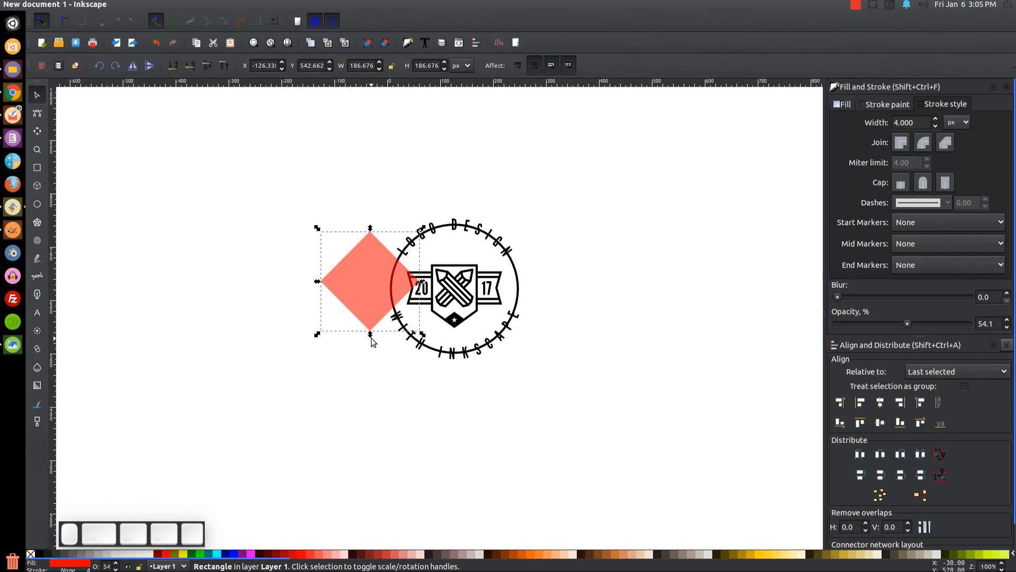
drag(369, 335, 377, 314)
drag(379, 279, 381, 291)
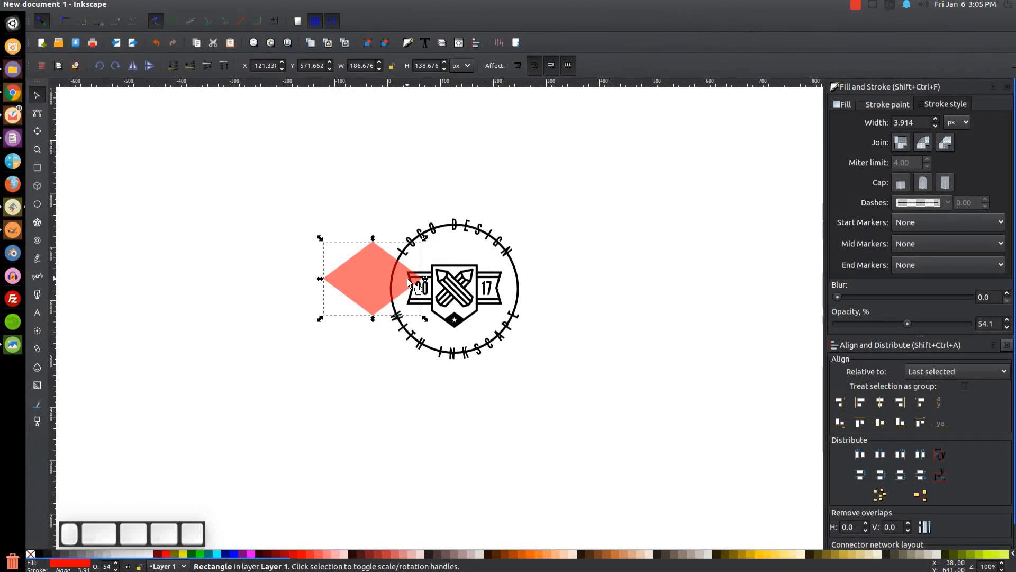
scroll(408, 275, up, 4)
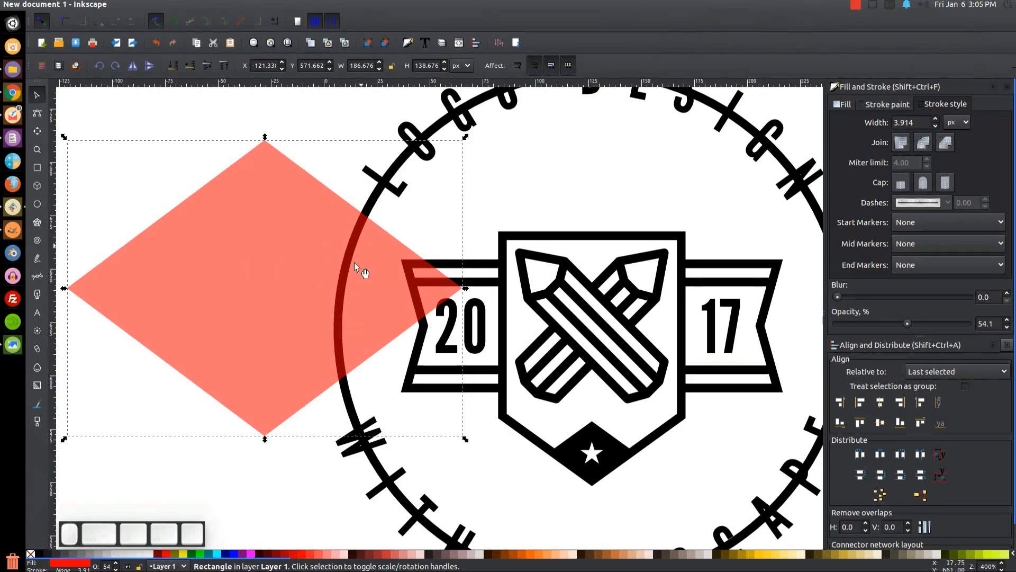
drag(351, 274, 351, 281)
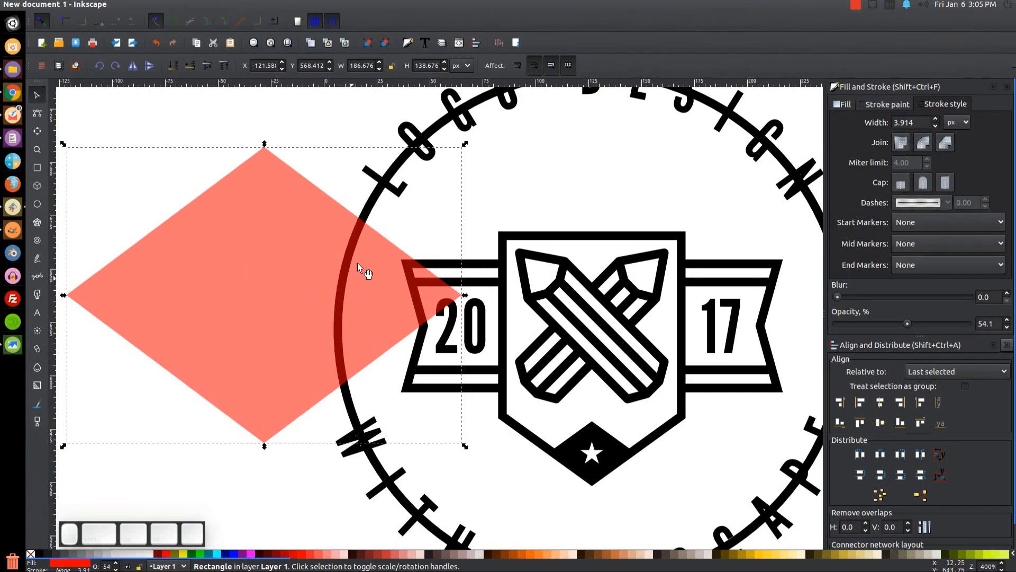
Step: Compare the diamond's placement on the circle with the side arcs in the thumbnail.png reference
click(13, 344)
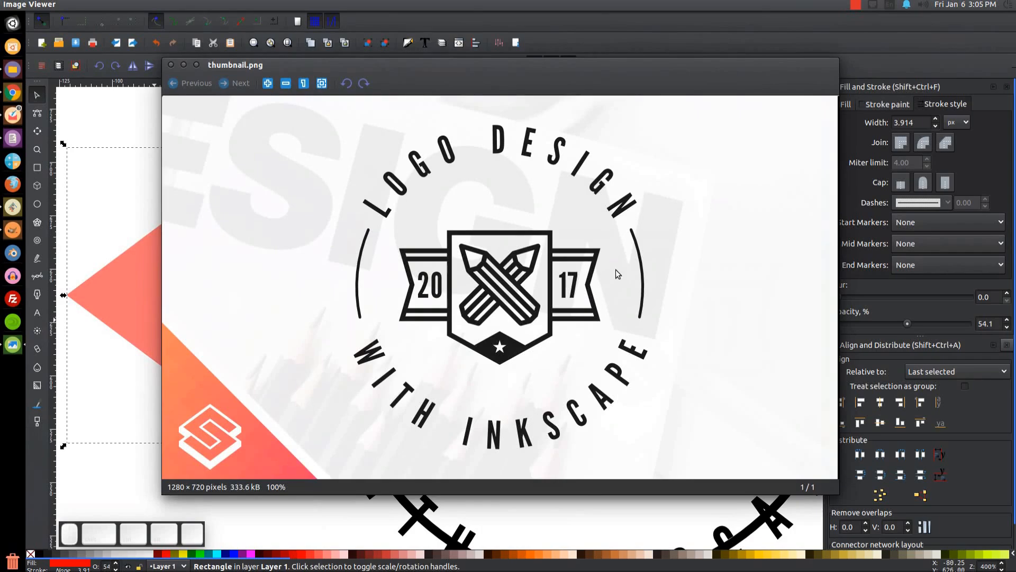
click(182, 69)
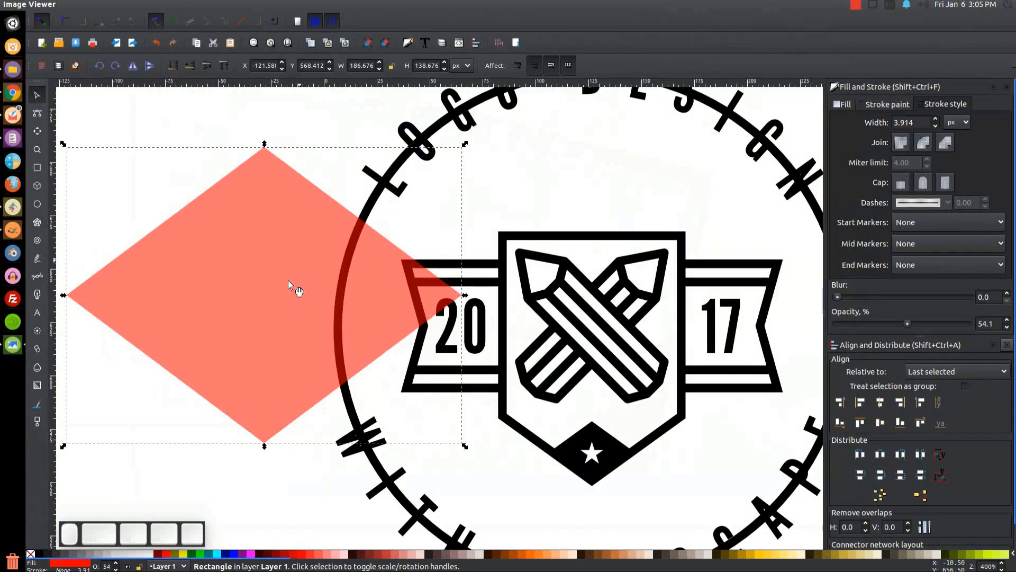
scroll(365, 336, down, 2)
scroll(408, 331, down, 2)
scroll(408, 334, up, 2)
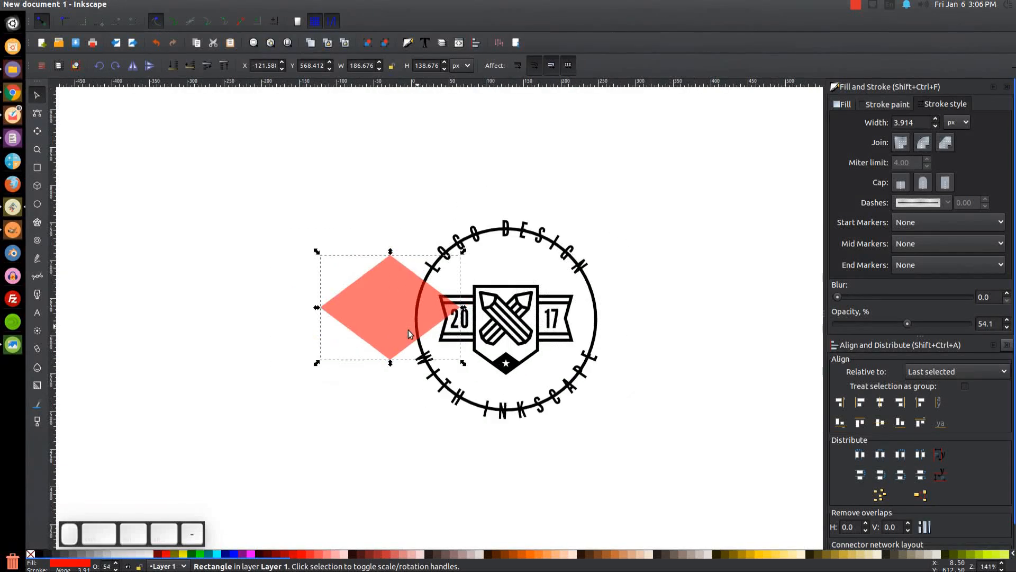
scroll(507, 361, down, 6)
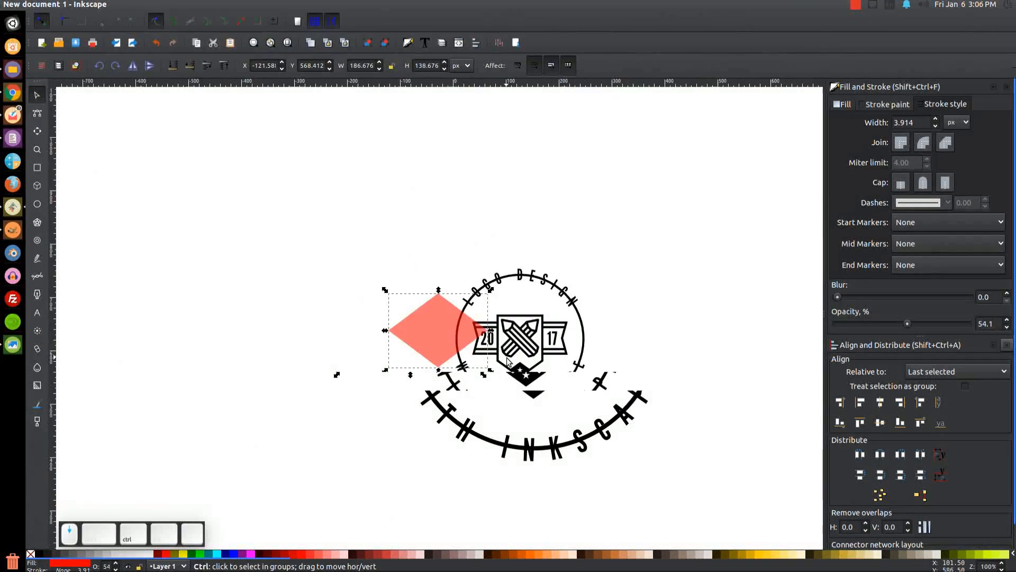
scroll(507, 361, up, 7)
scroll(507, 362, down, 3)
scroll(507, 358, up, 3)
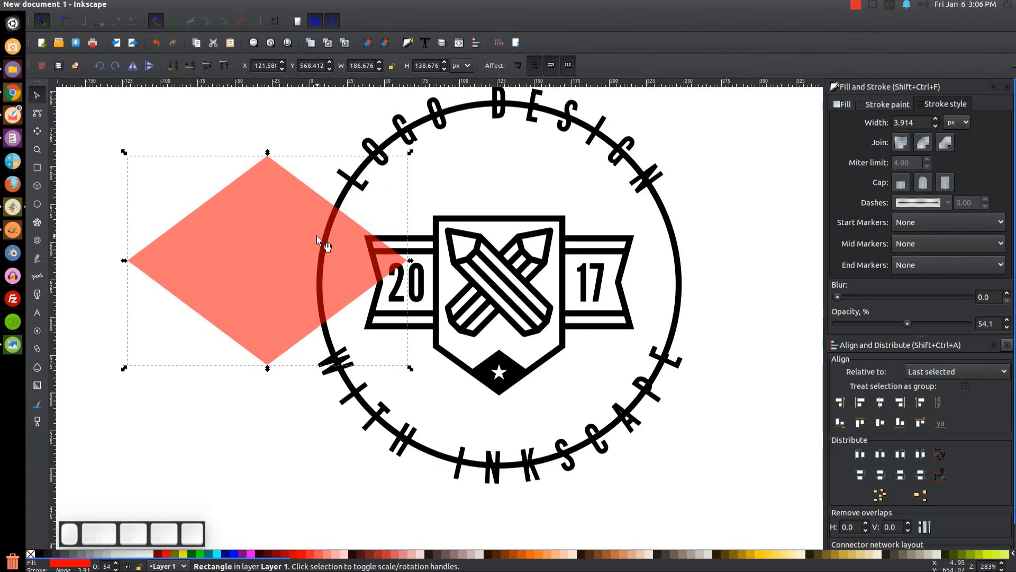
Step: Duplicate the diamond and place the copy level with it across the circle's right edge
right_click(290, 223)
click(327, 316)
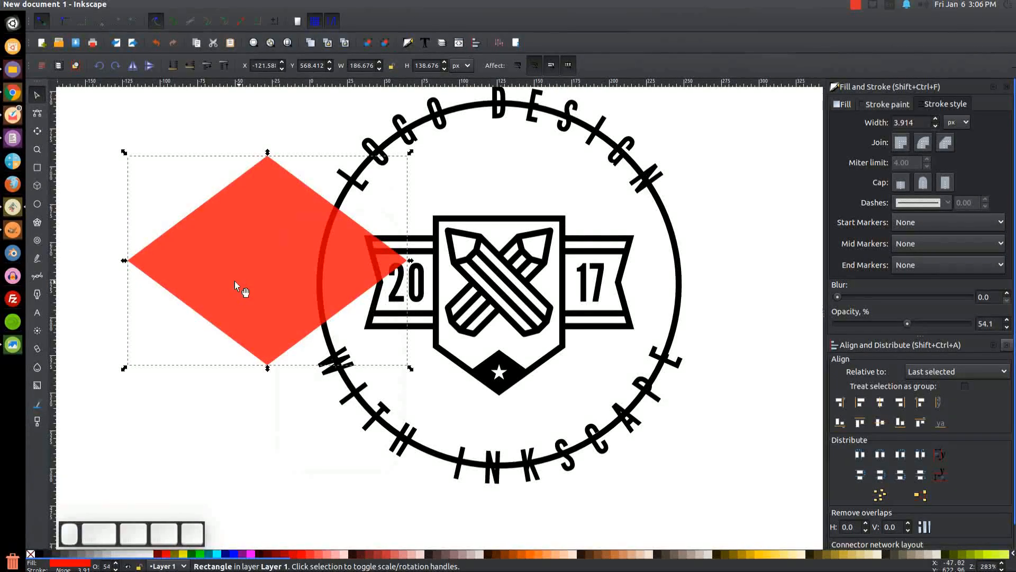
drag(202, 268, 668, 280)
key(shift)
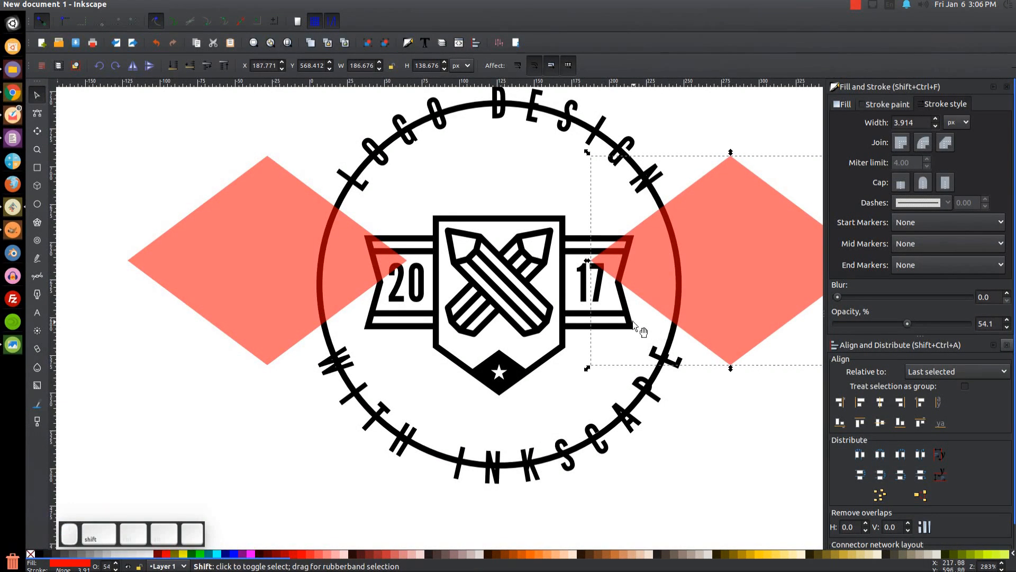
Step: Unite the two red diamonds into a single path
shift+click(293, 218)
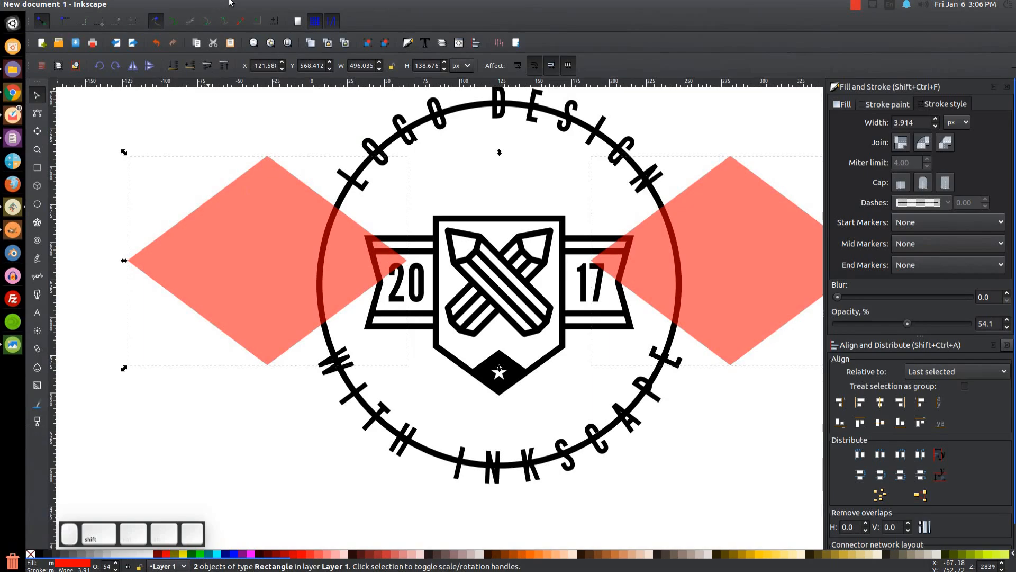
click(173, 5)
click(185, 62)
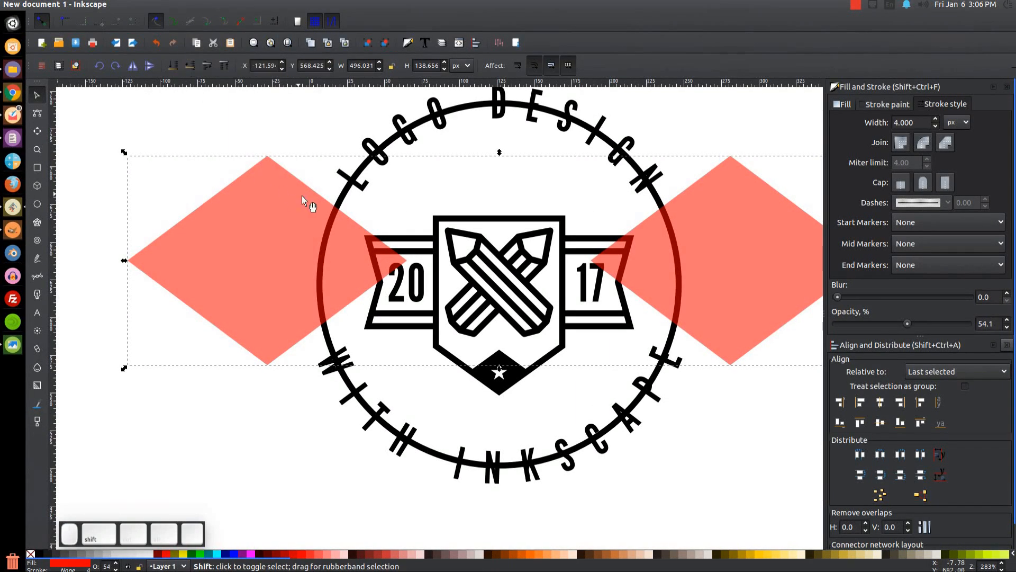
Step: Centre the united diamonds horizontally on the circle and cut the circle's outline with them using Cut Path
shift+click(342, 200)
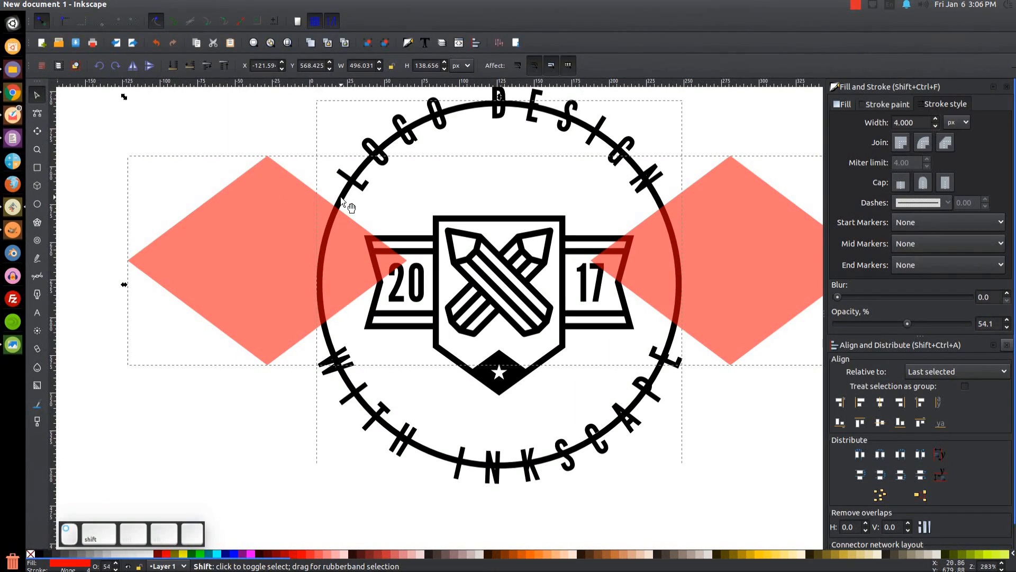
click(881, 405)
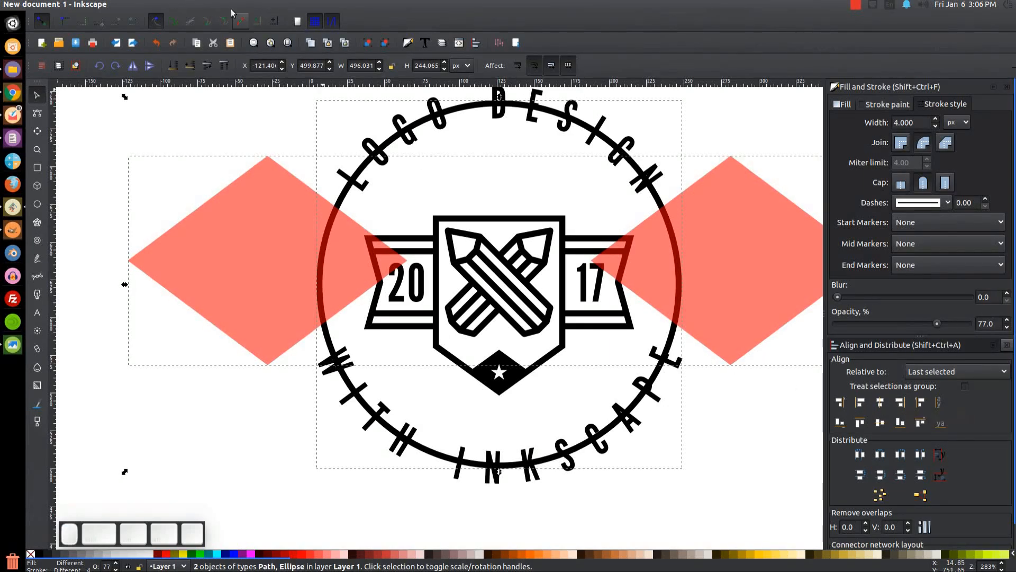
click(177, 4)
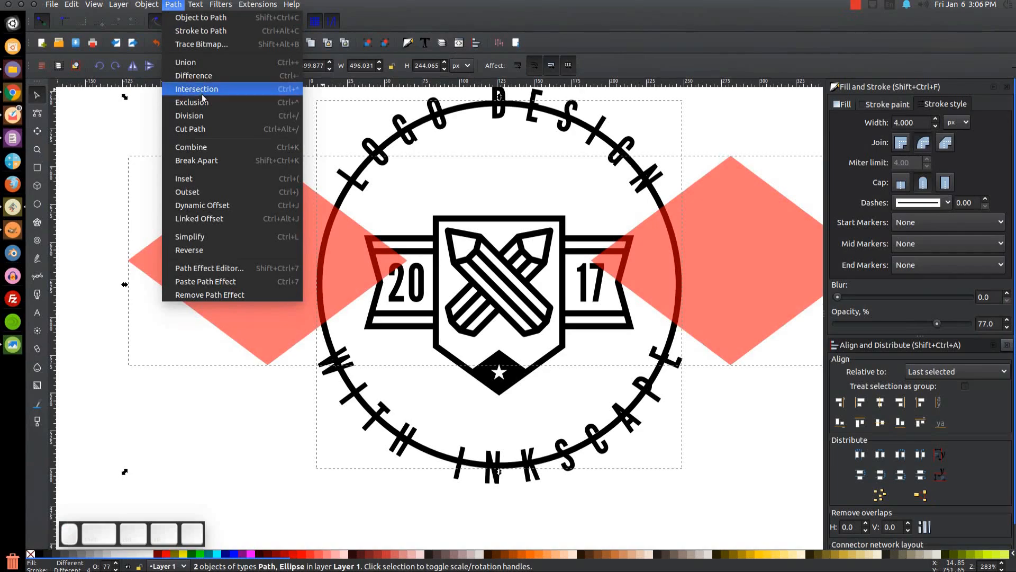
click(213, 129)
click(725, 205)
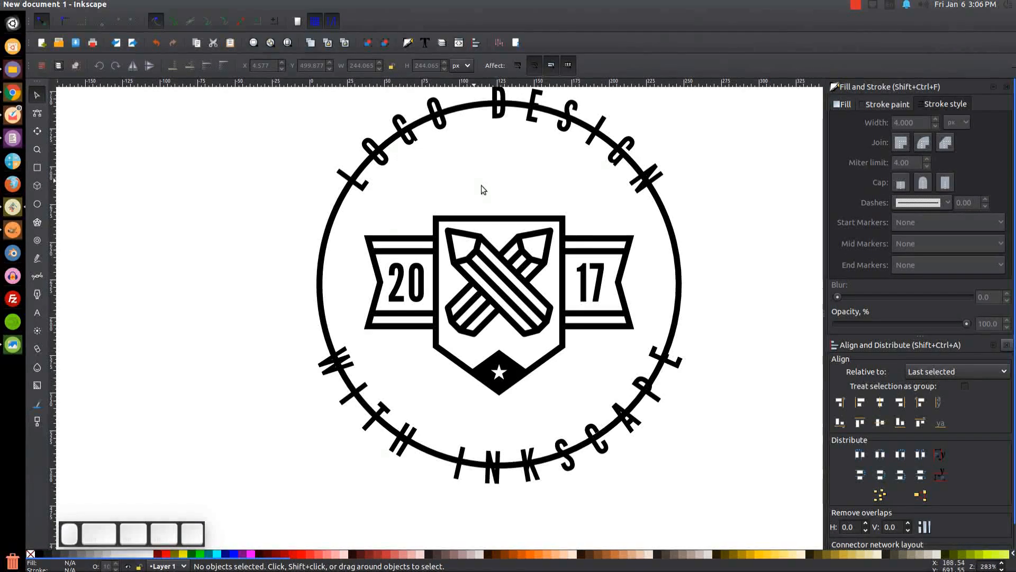
Step: Delete the circle's upper and lower arc segments that run through the curved texts
drag(483, 109, 688, 143)
key(Delete)
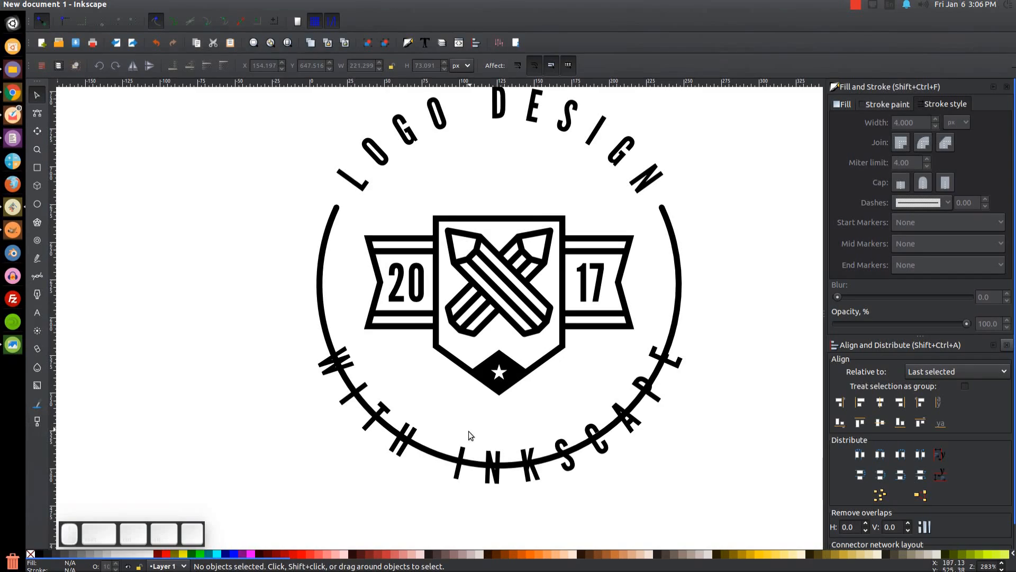
drag(447, 459, 140, 480)
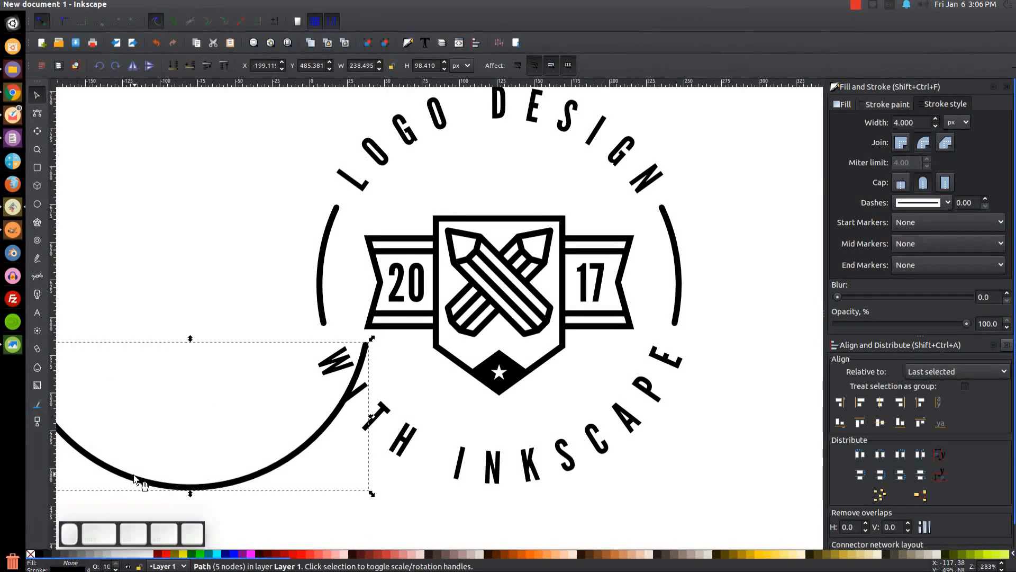
key(Delete)
Step: Convert the strokes of the two remaining side arcs to paths
drag(369, 310, 326, 340)
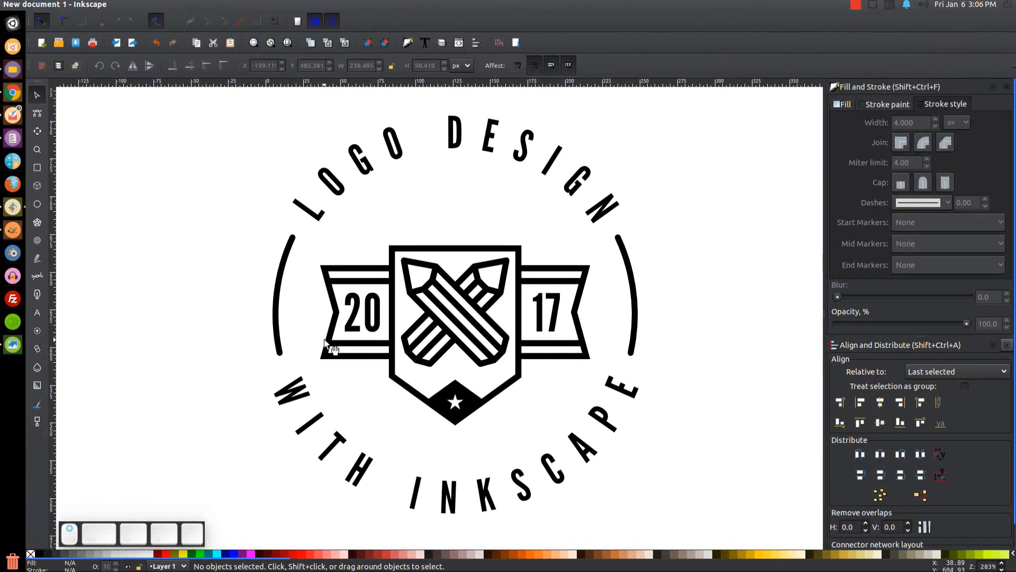
click(284, 258)
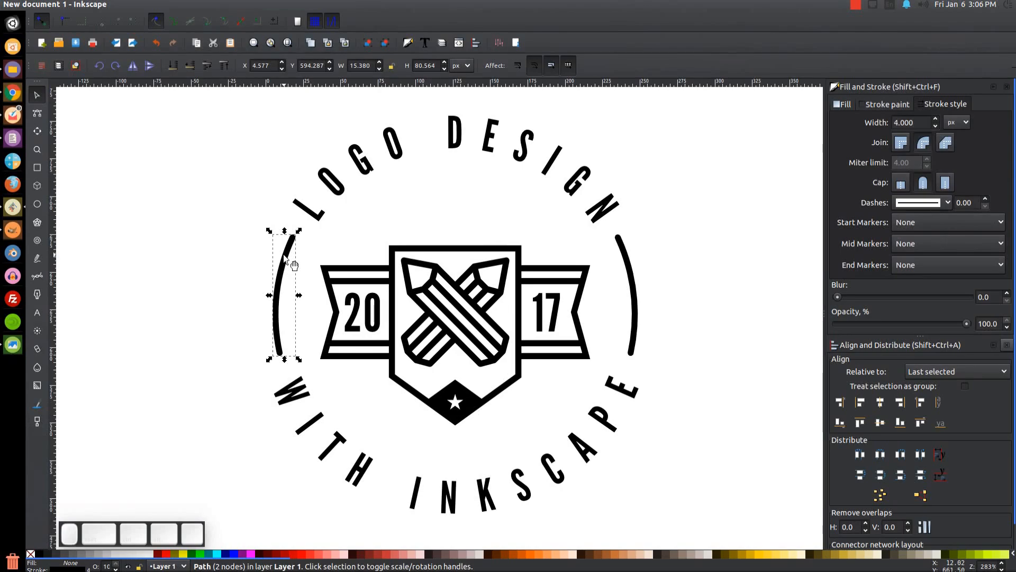
shift+click(637, 267)
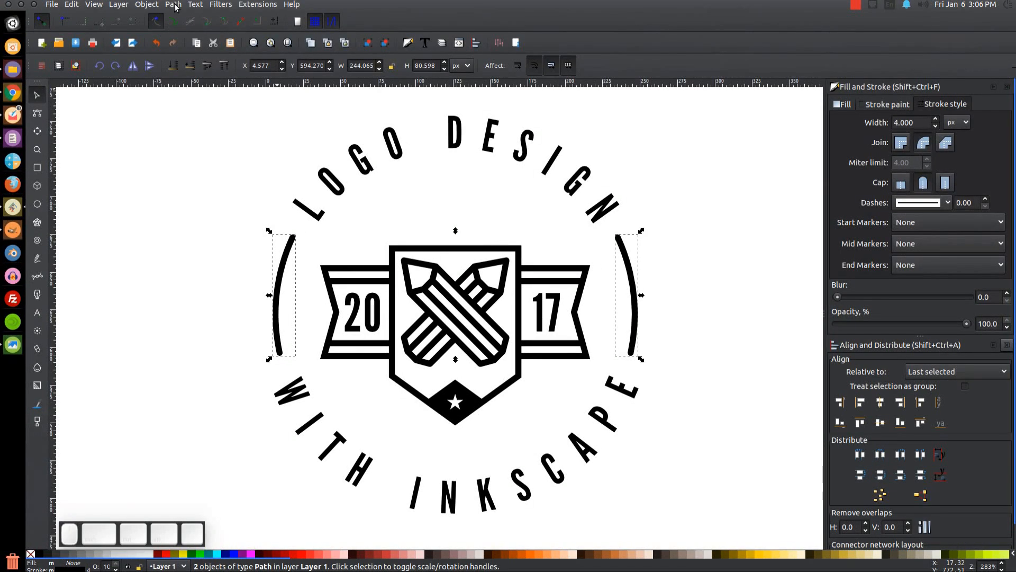
click(174, 5)
click(184, 32)
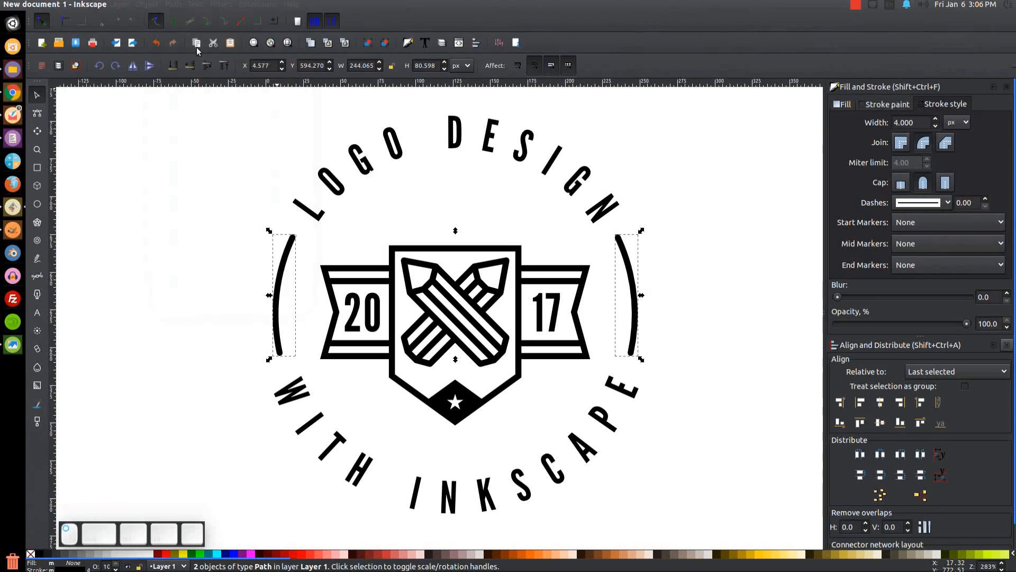
drag(650, 247, 624, 272)
scroll(625, 272, down, 3)
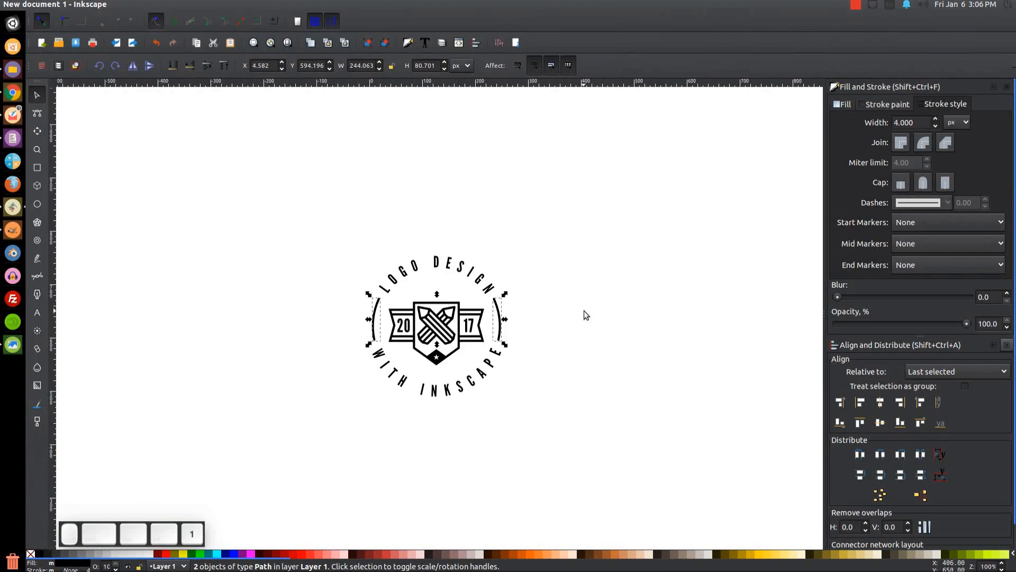
click(674, 231)
drag(698, 411, 274, 117)
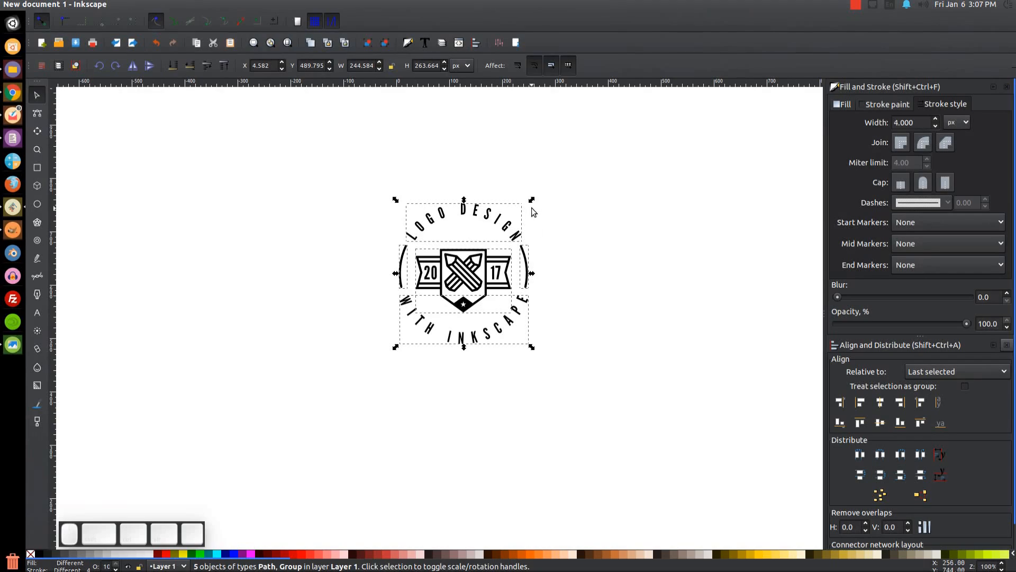
click(628, 341)
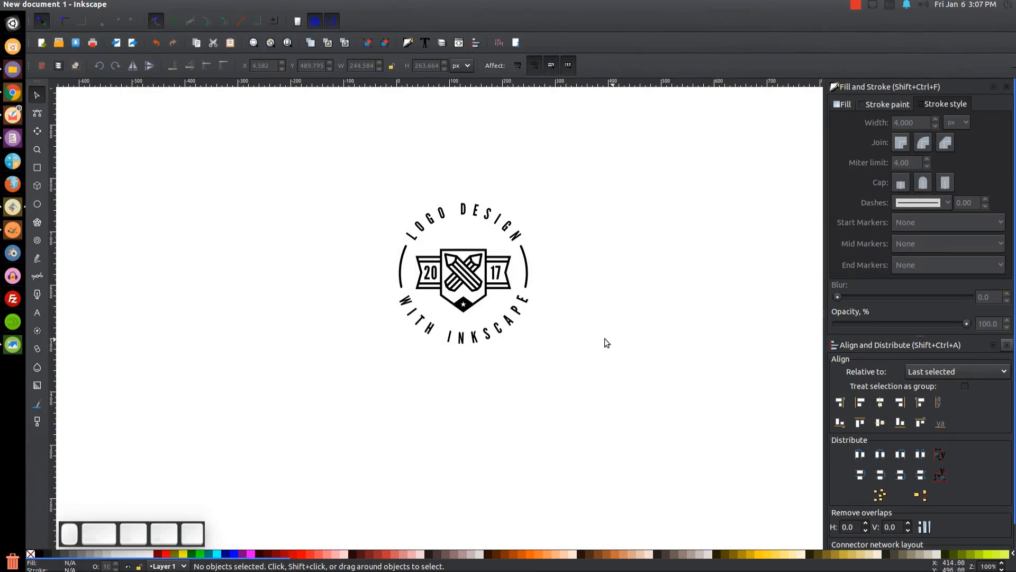
click(856, 6)
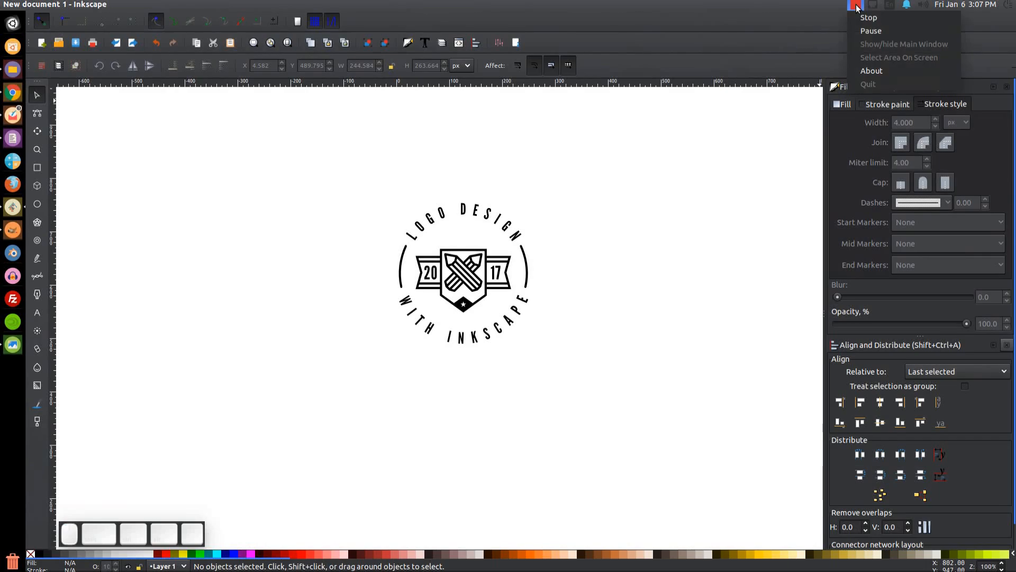
click(867, 17)
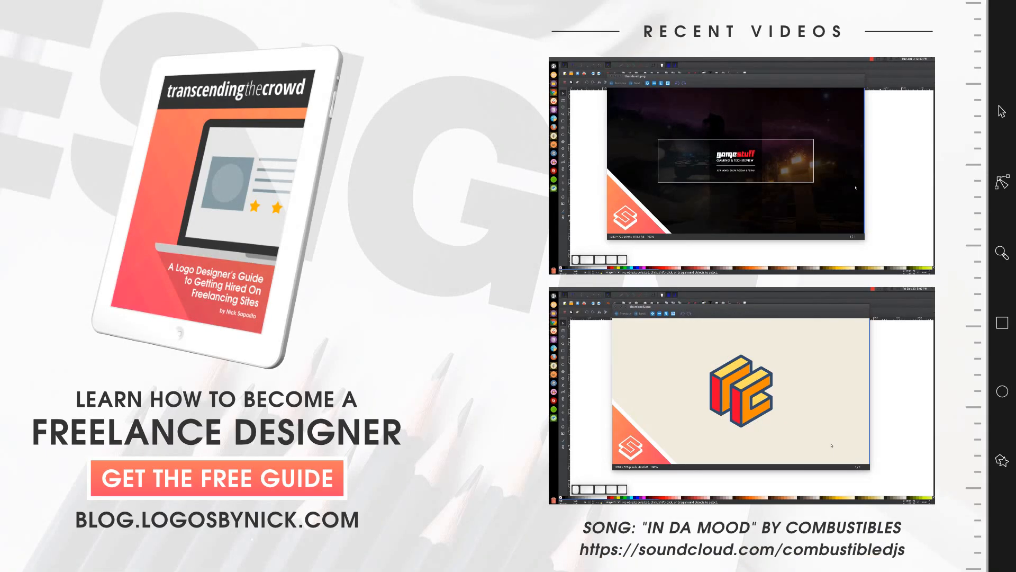